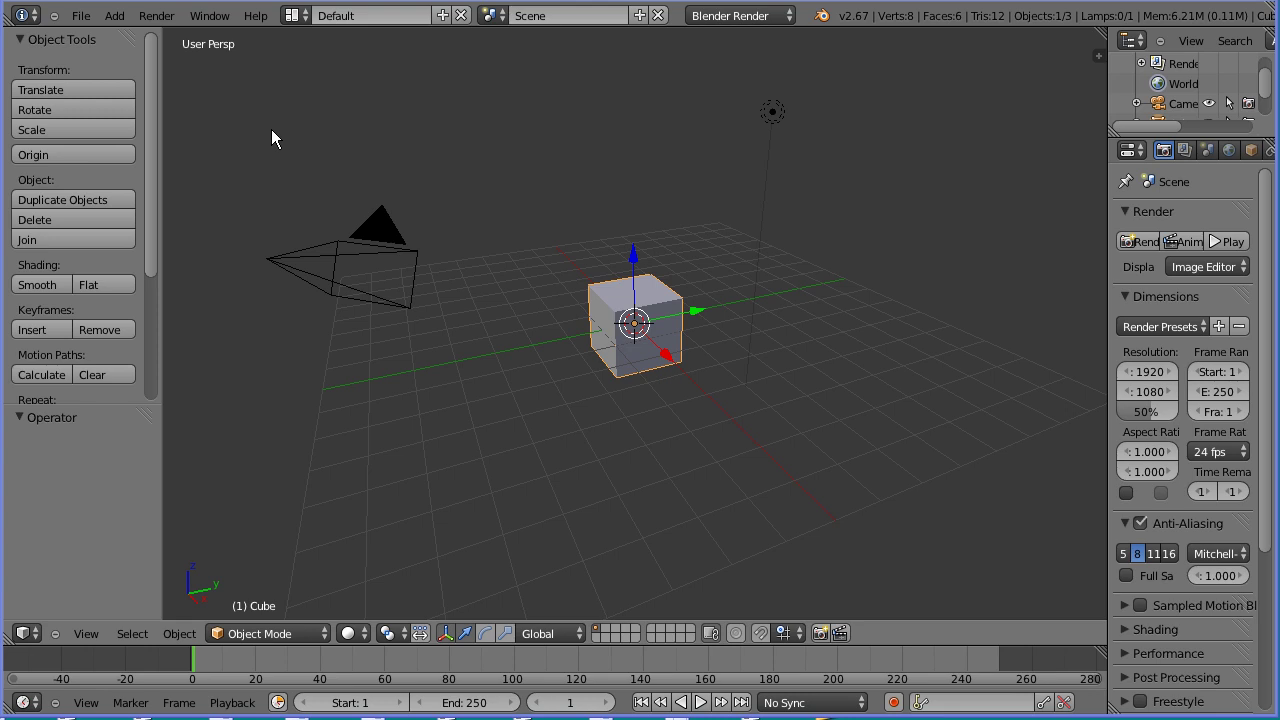
Open the recent file amxTut21.blend
click(81, 16)
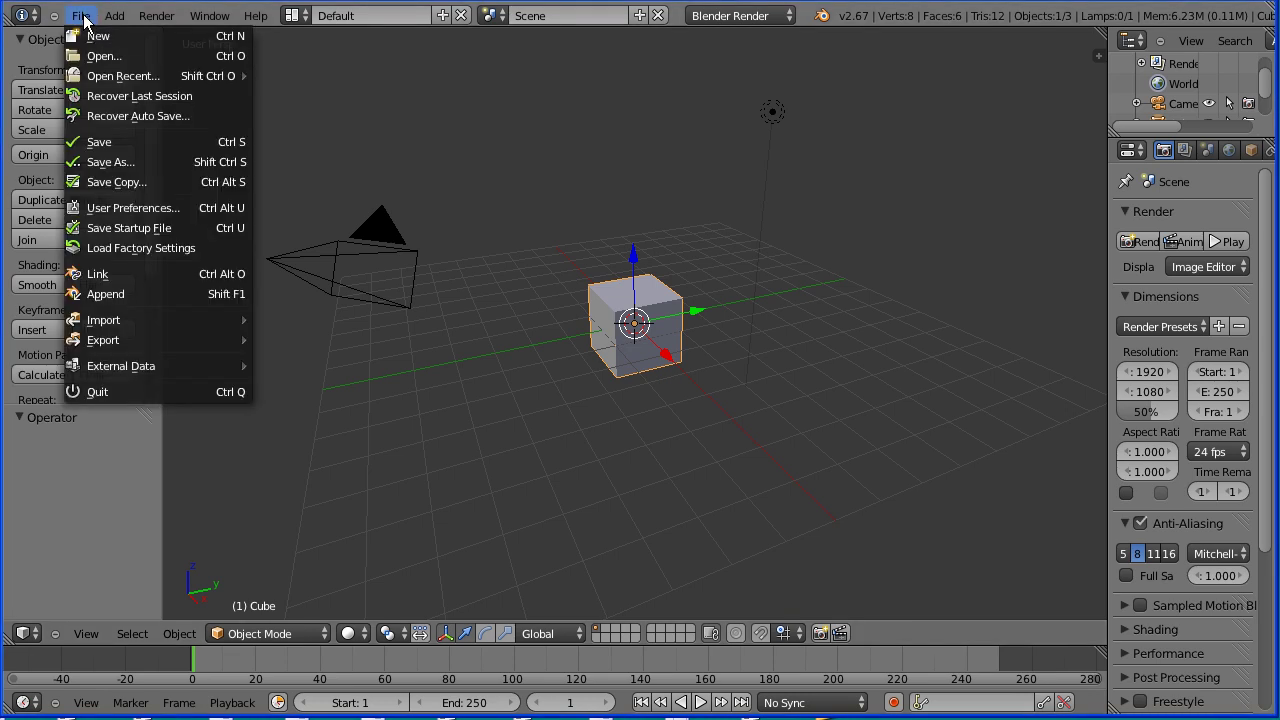
mouse_move(123, 80)
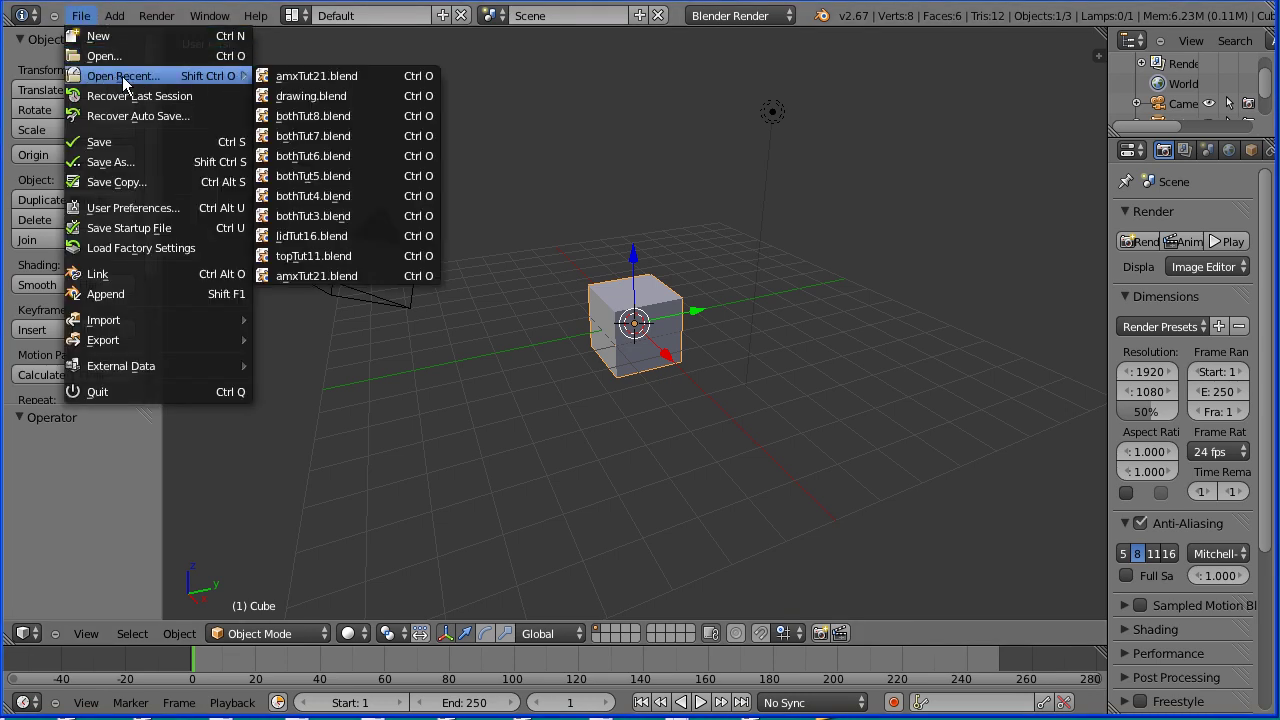
click(354, 77)
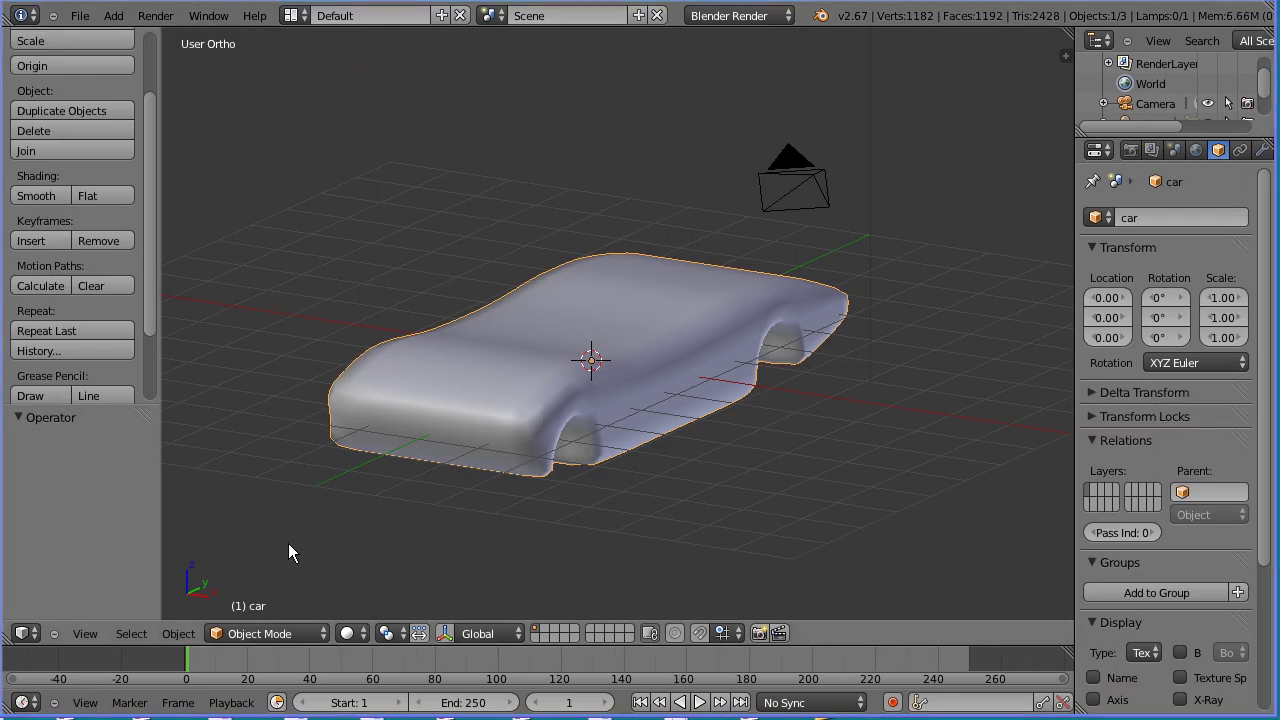
In the right side view, set the background car plan image's offset to X -0.200 and Y -0.200
click(86, 633)
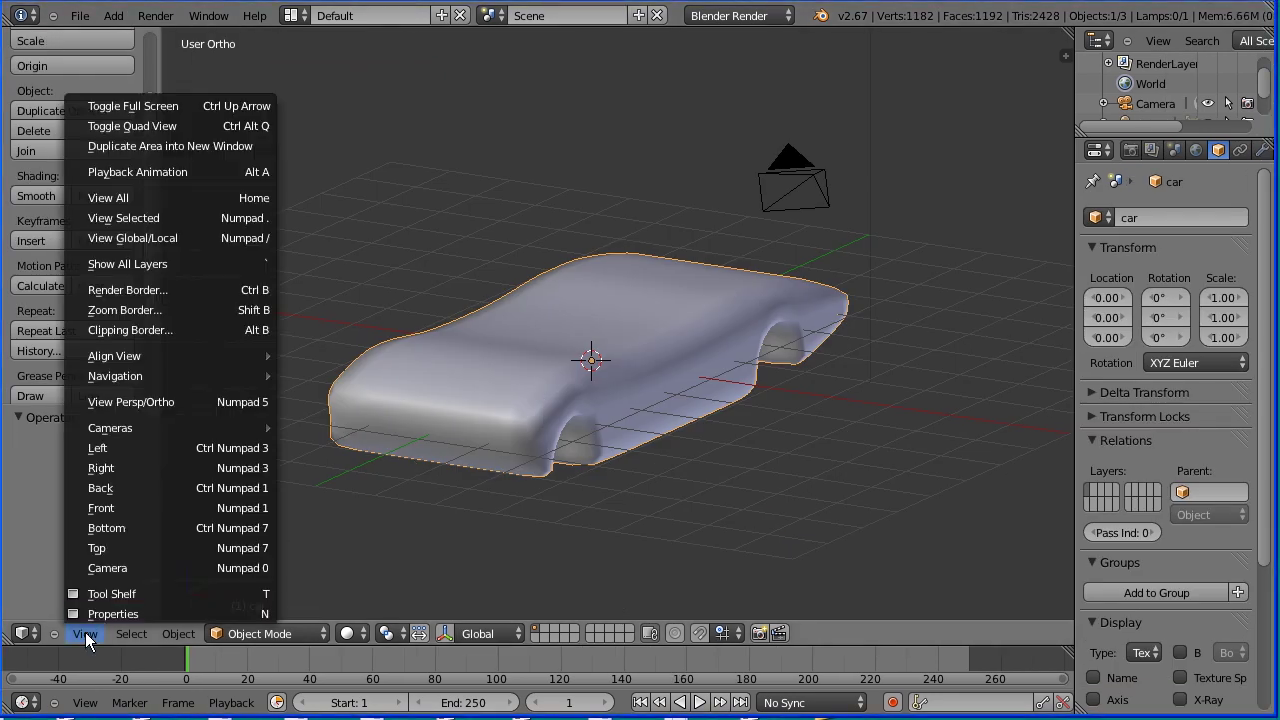
click(128, 468)
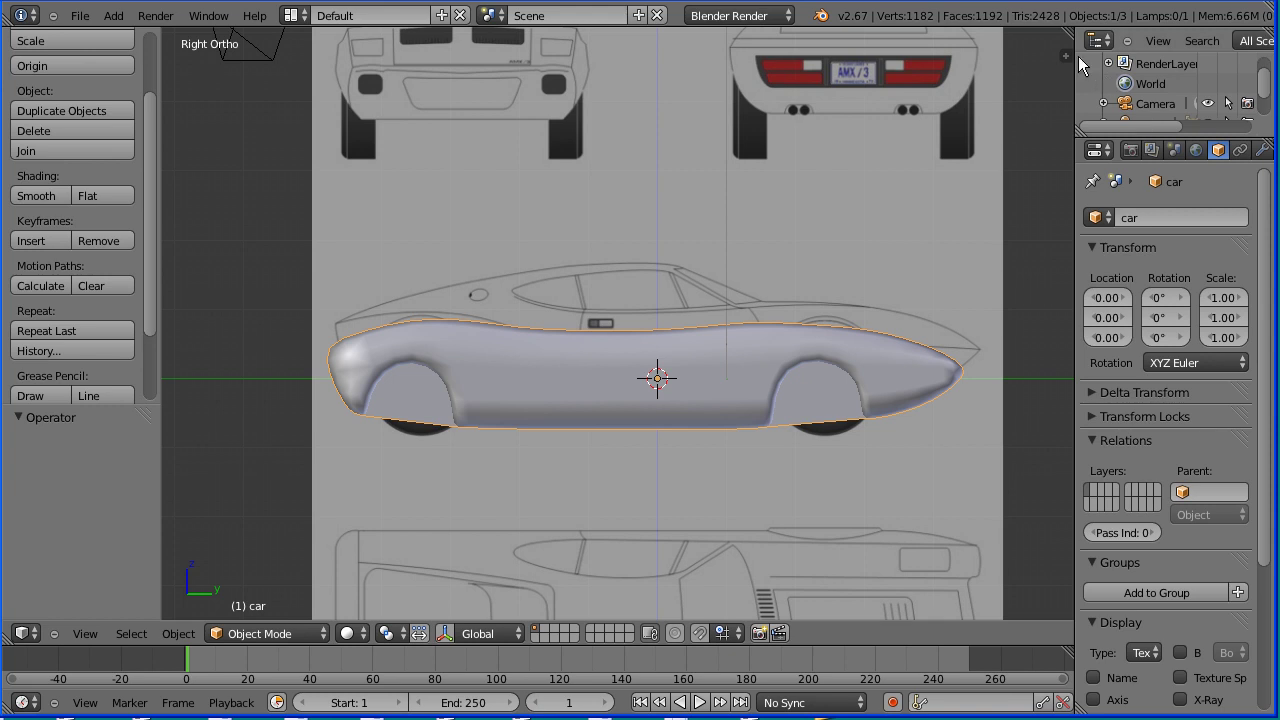
key(n)
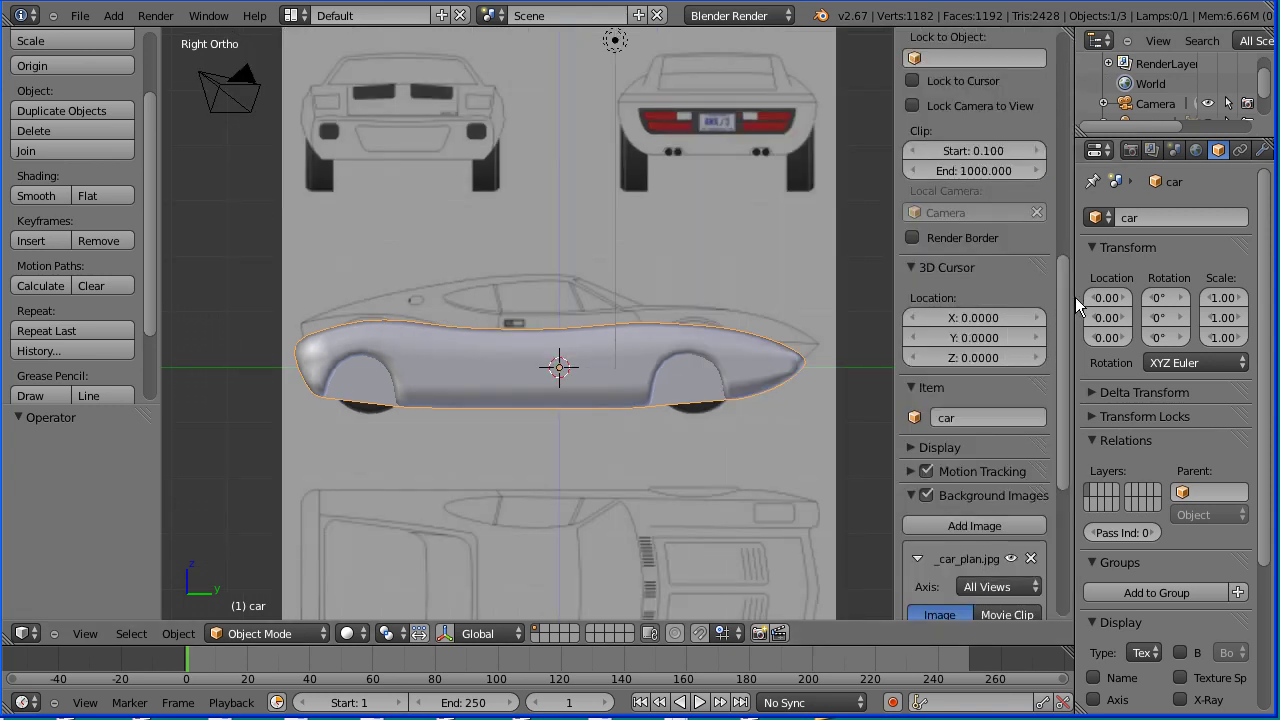
scroll(1060, 306, down, 7)
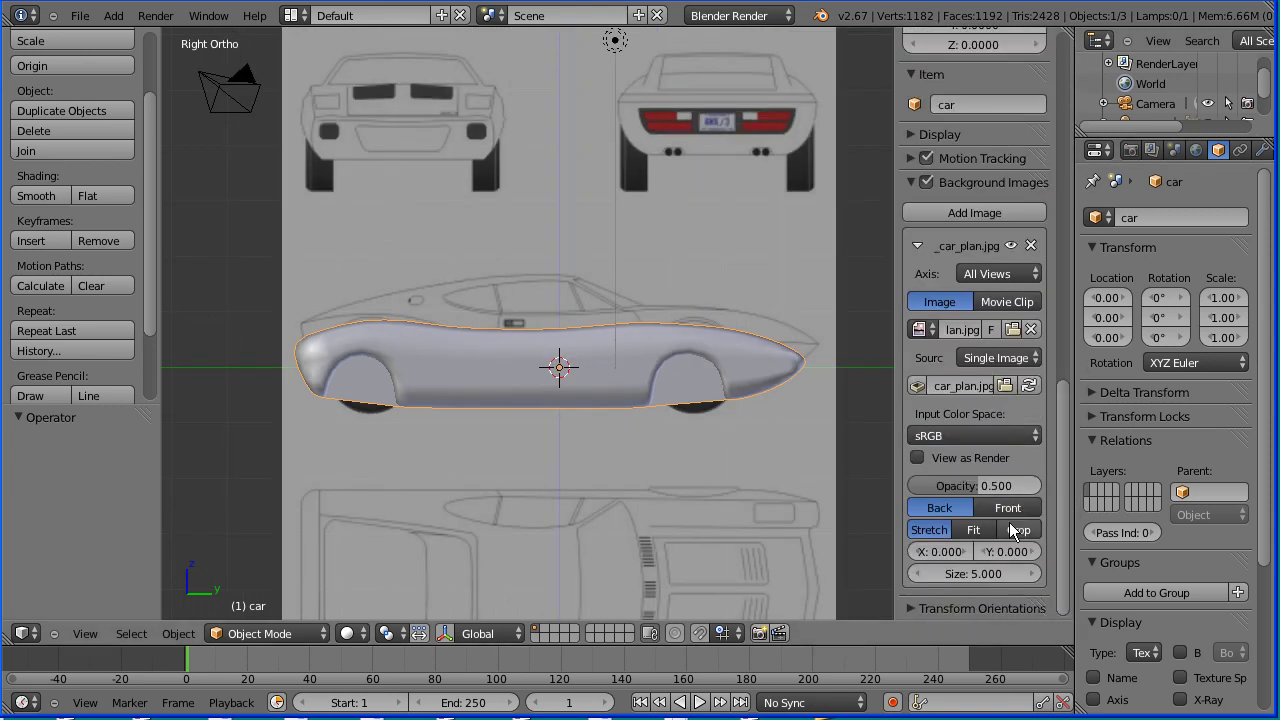
click(986, 552)
click(986, 552)
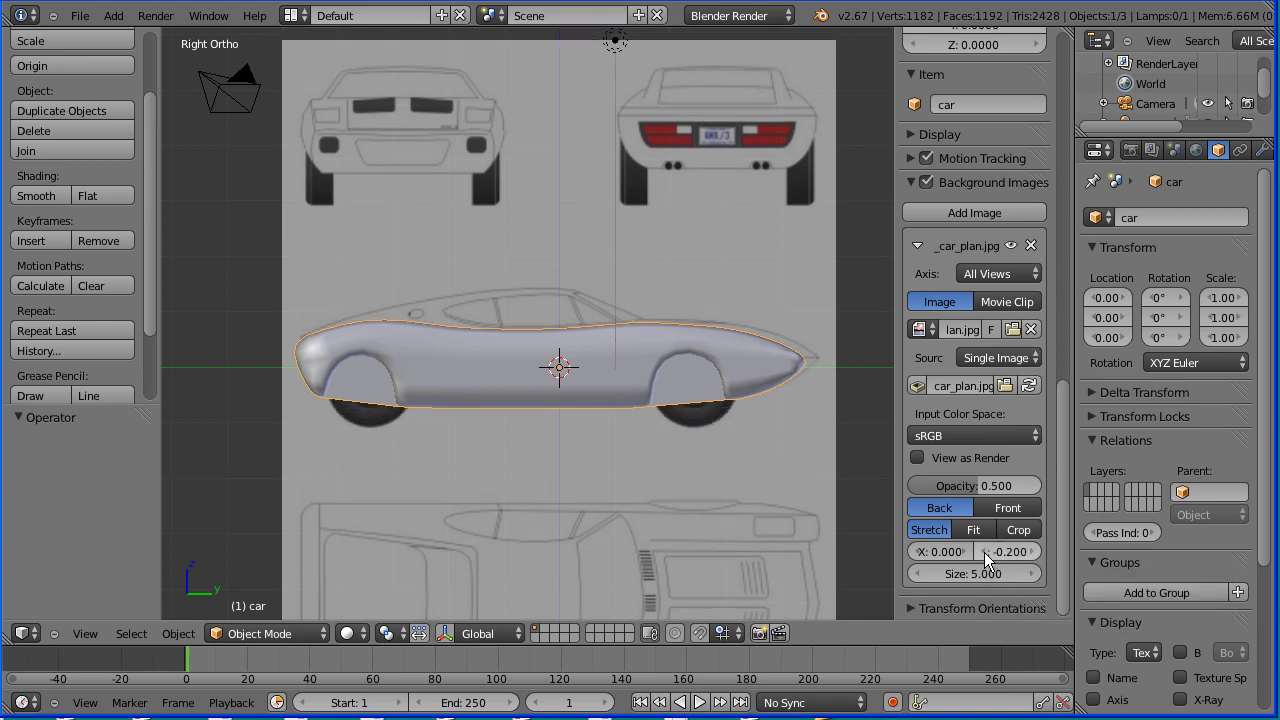
click(921, 551)
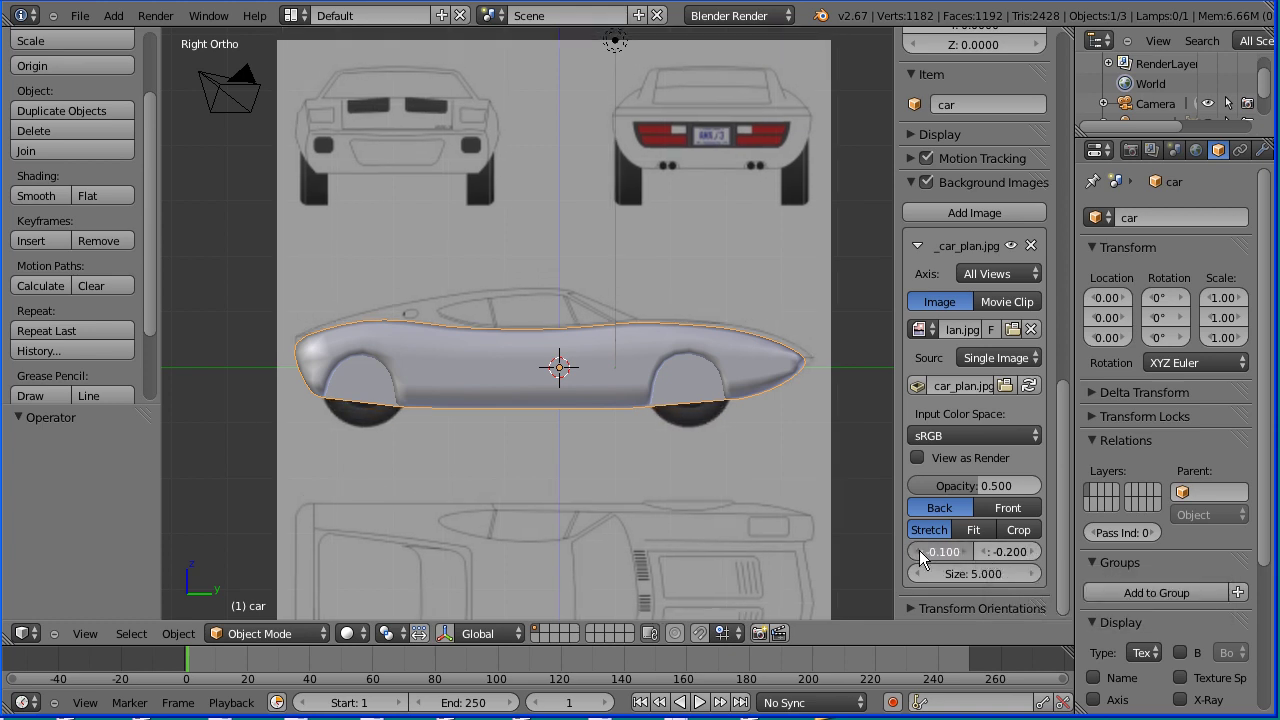
click(921, 551)
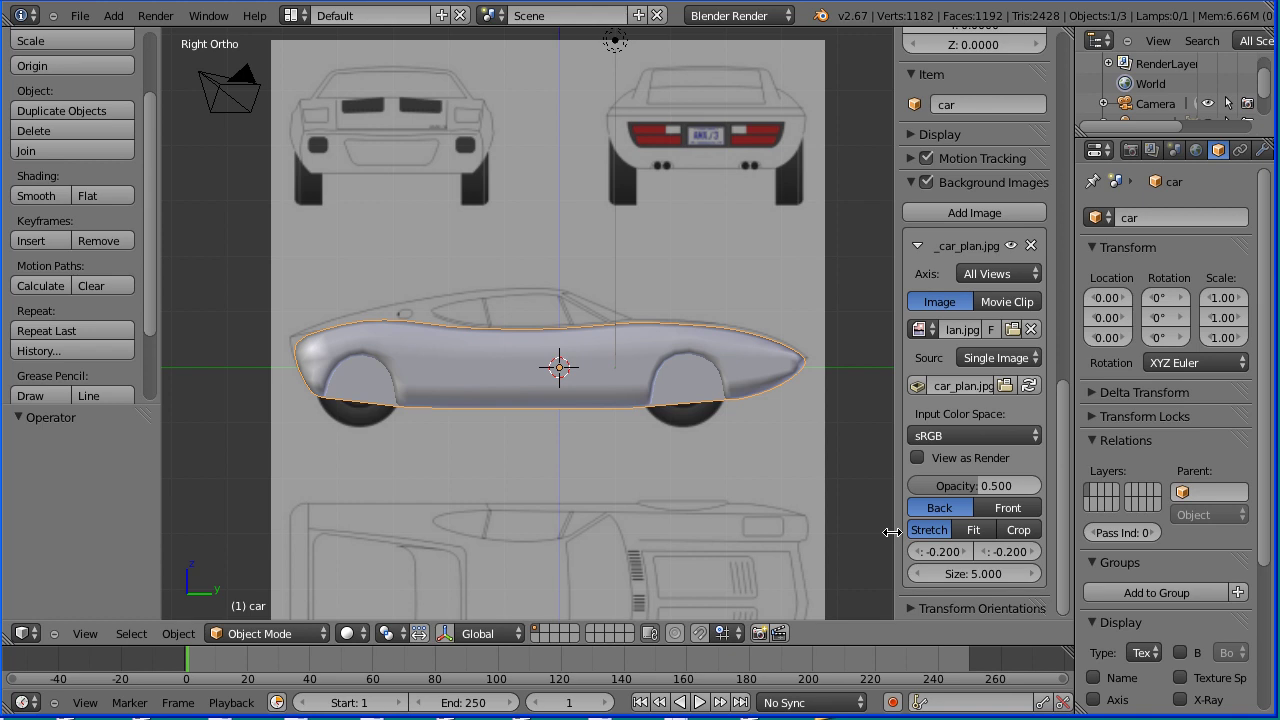
key(n)
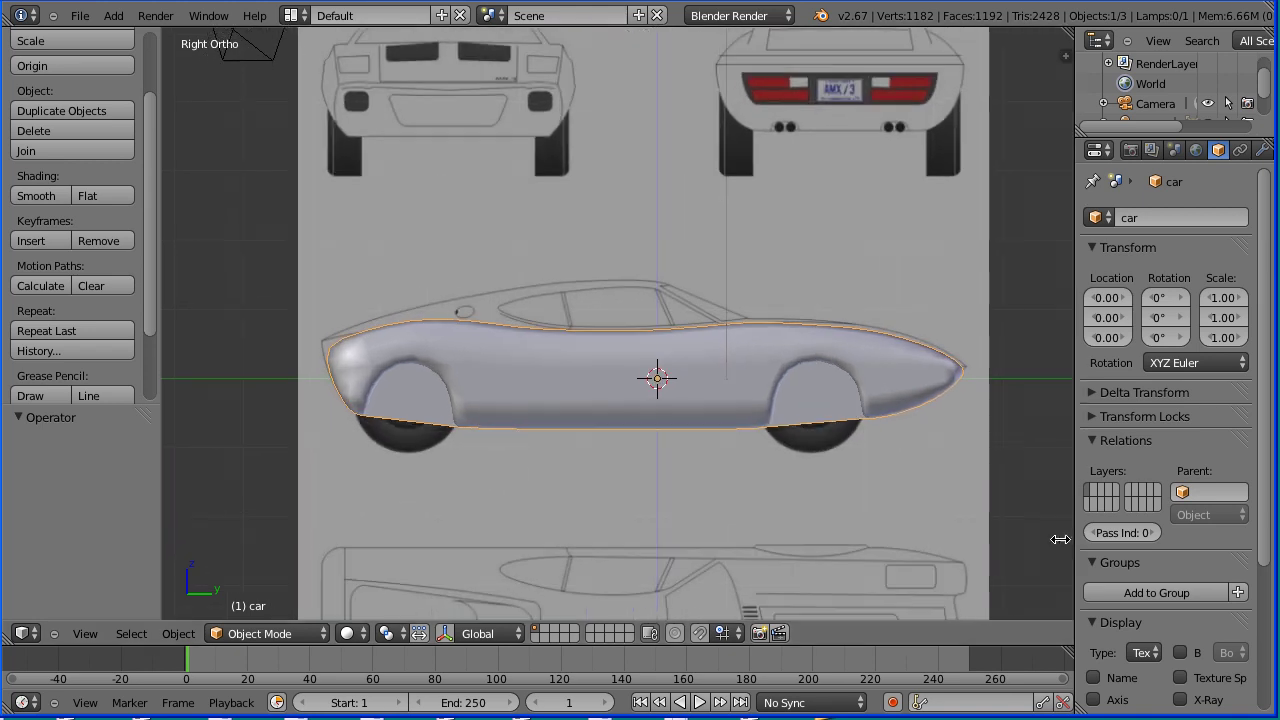
Append the carTop object from topTut11.blend in the AMX folder
click(80, 15)
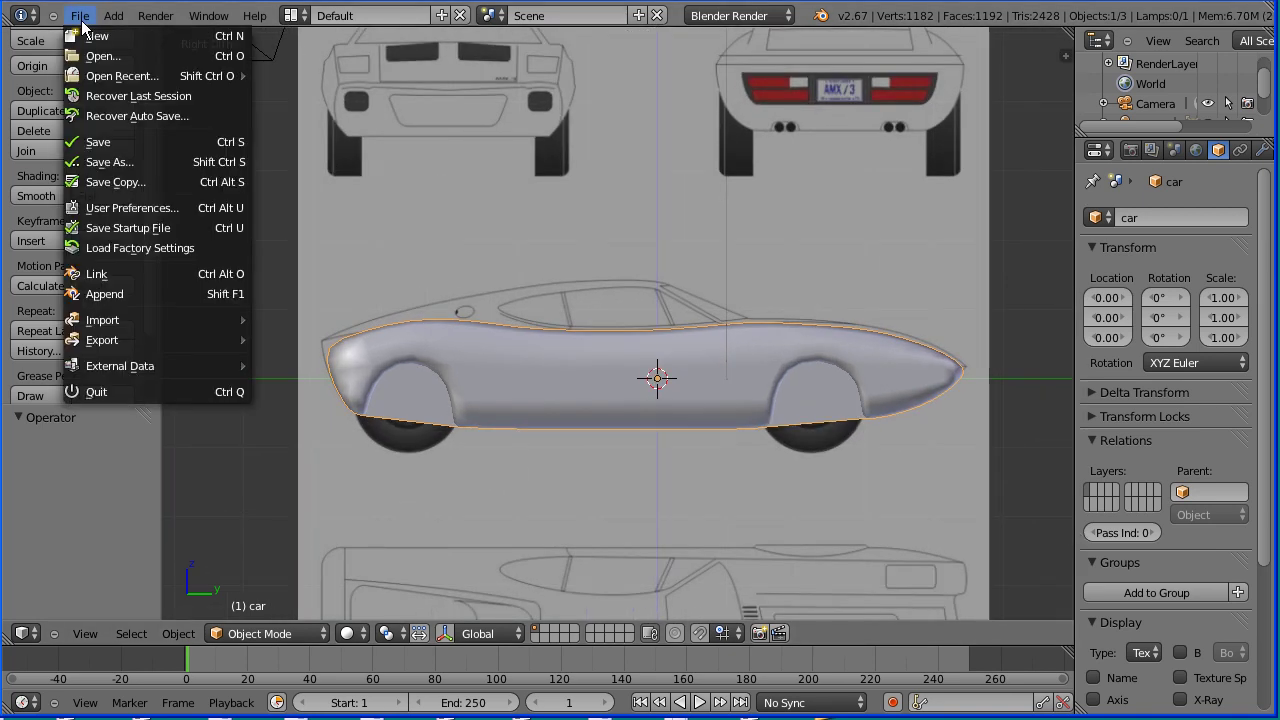
click(192, 298)
click(50, 490)
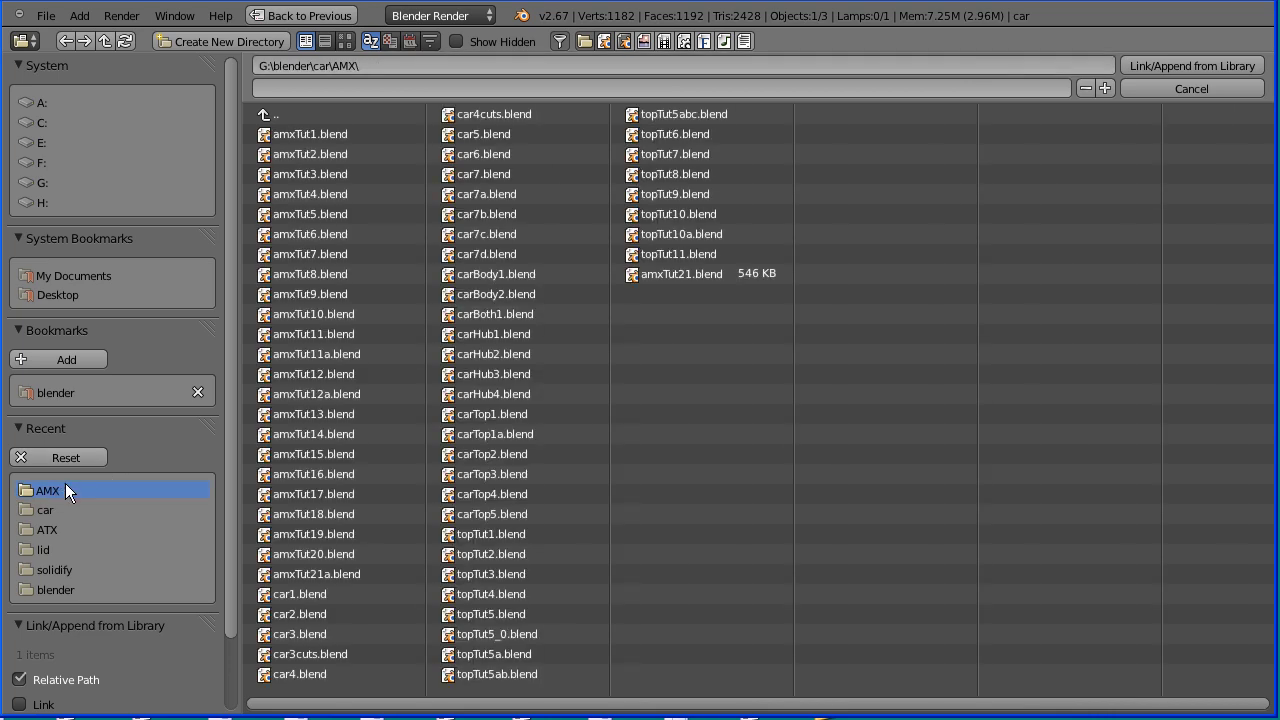
click(663, 254)
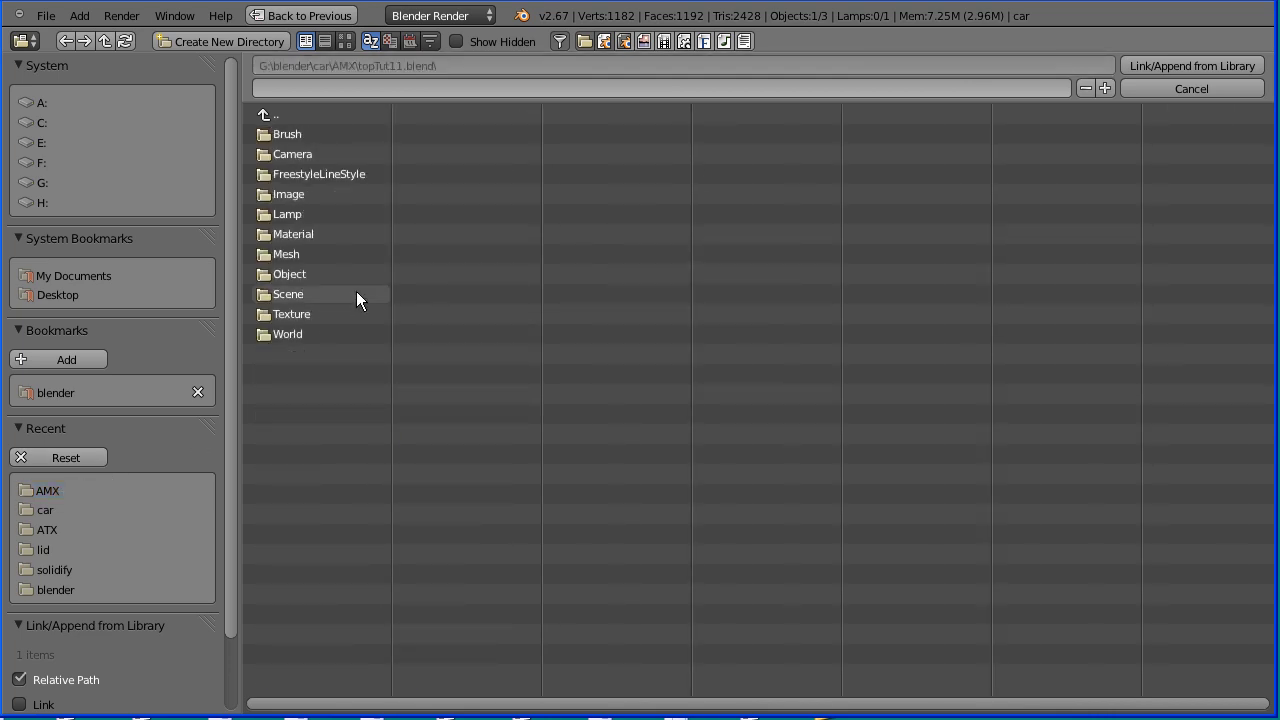
click(277, 274)
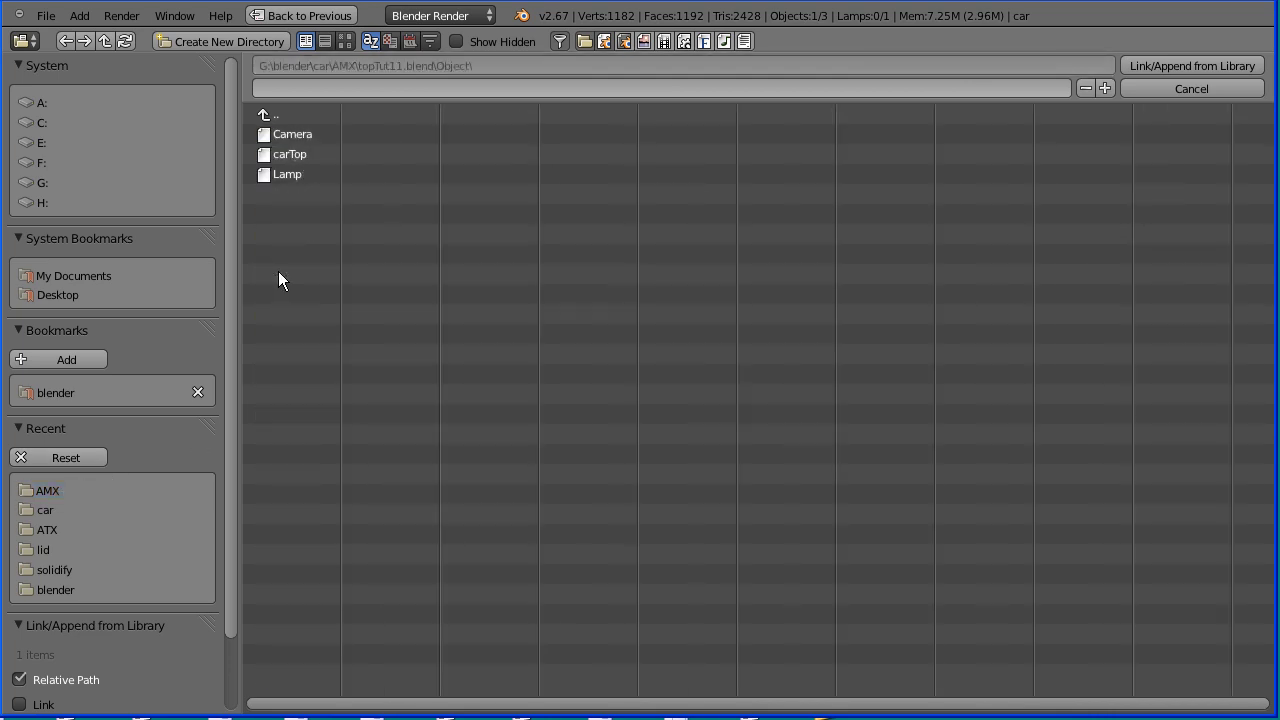
click(281, 155)
click(1165, 64)
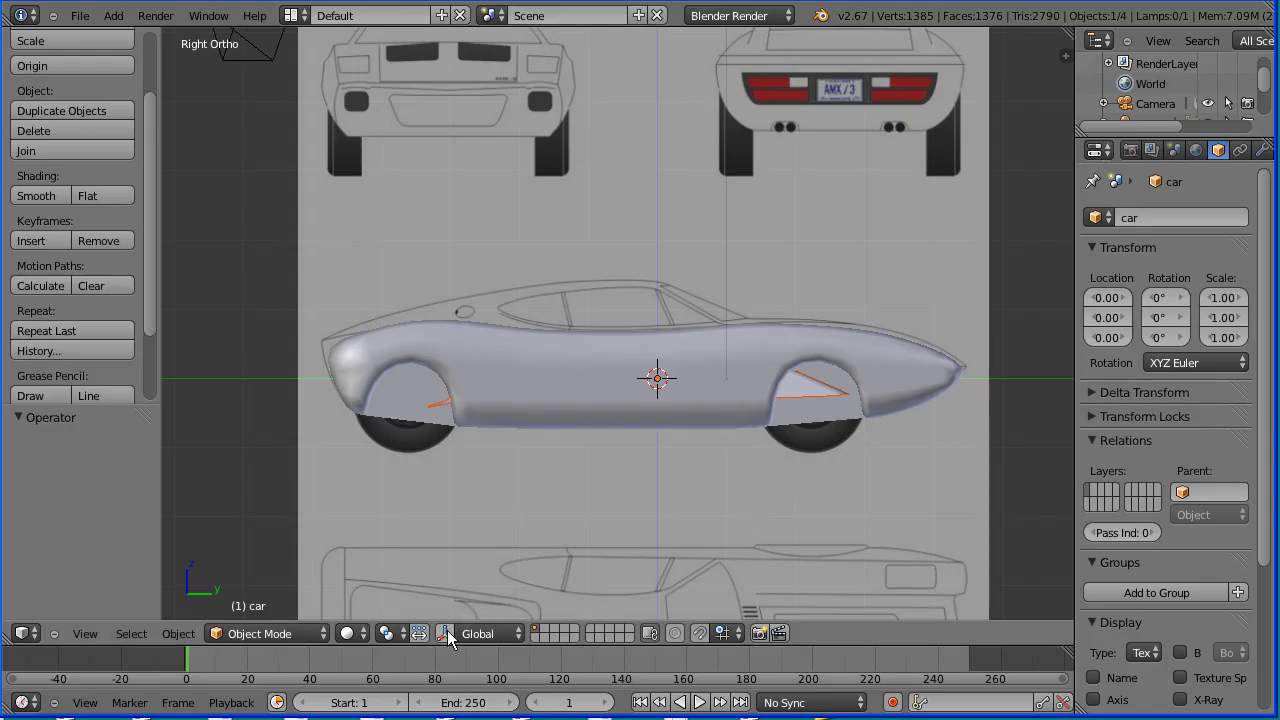
Show the transform manipulator and move the car top about 1.462 along Z and -1.187 along Y
click(445, 633)
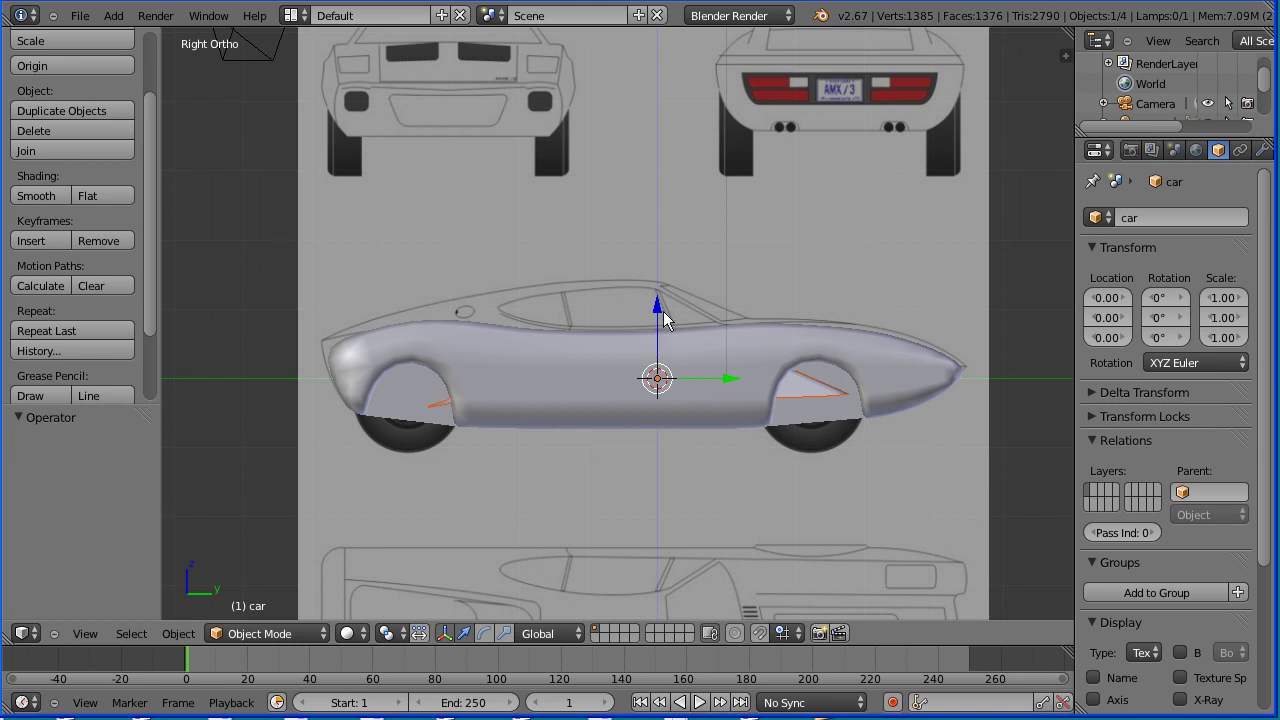
drag(659, 309, 660, 206)
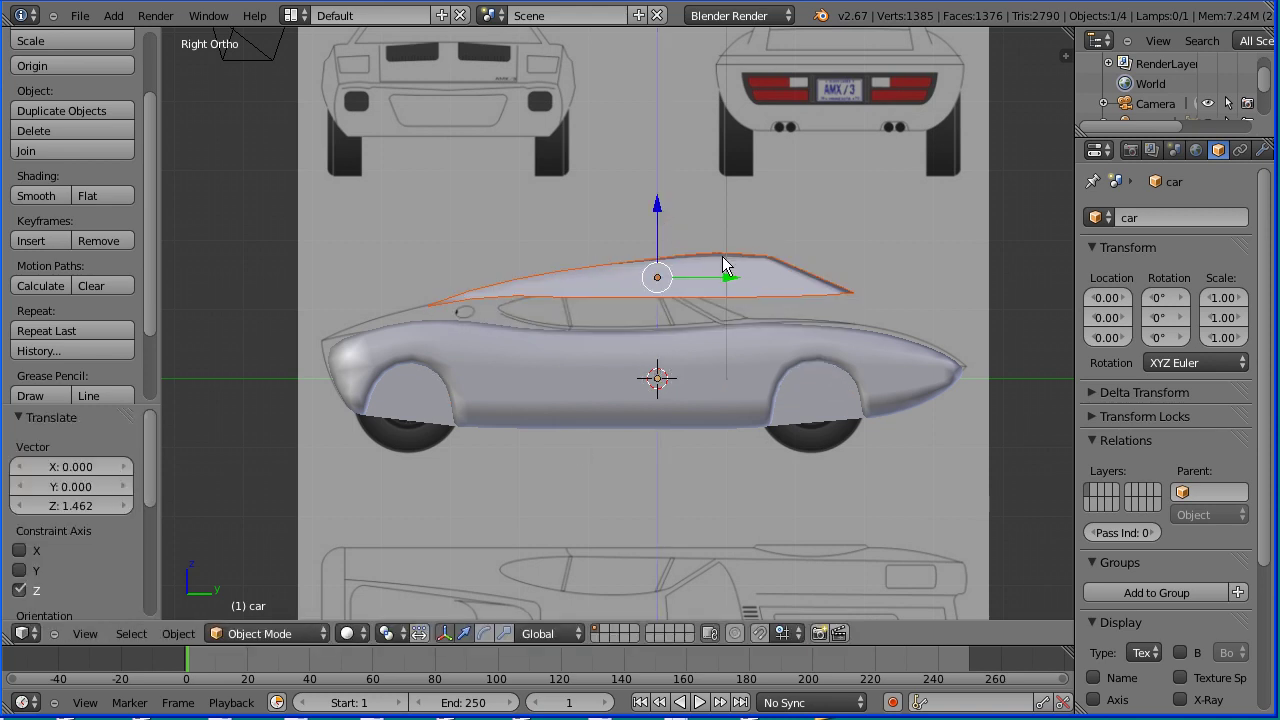
drag(729, 278, 646, 300)
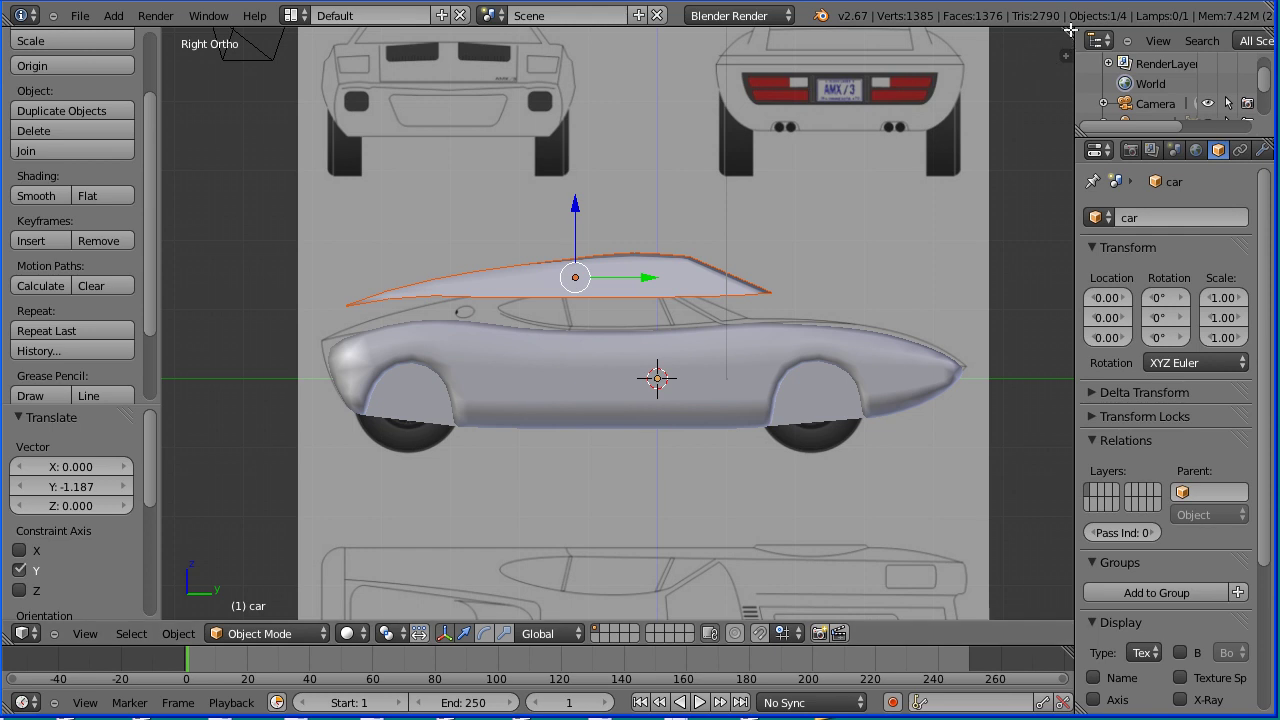
Split the 3D view into two stacked views, with the upper one angled and the lower side view in wireframe shading
drag(1068, 32, 1054, 356)
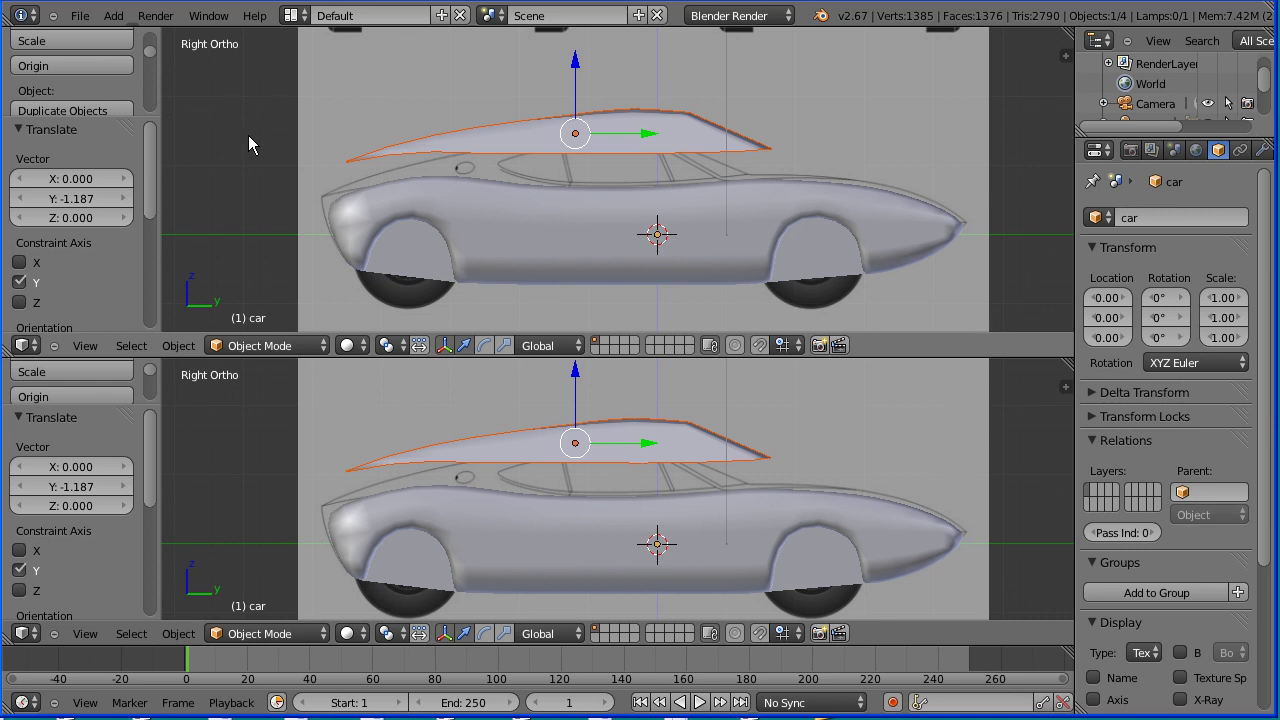
middle_drag(250, 135, 400, 170)
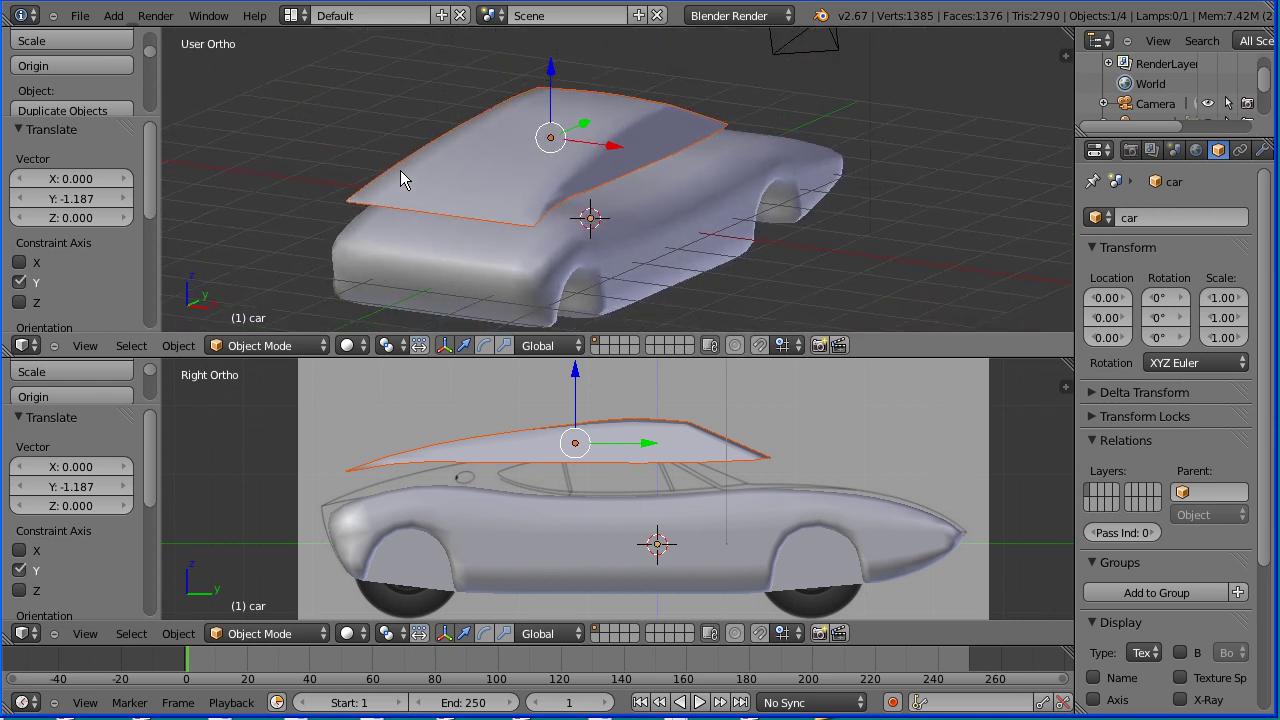
click(350, 634)
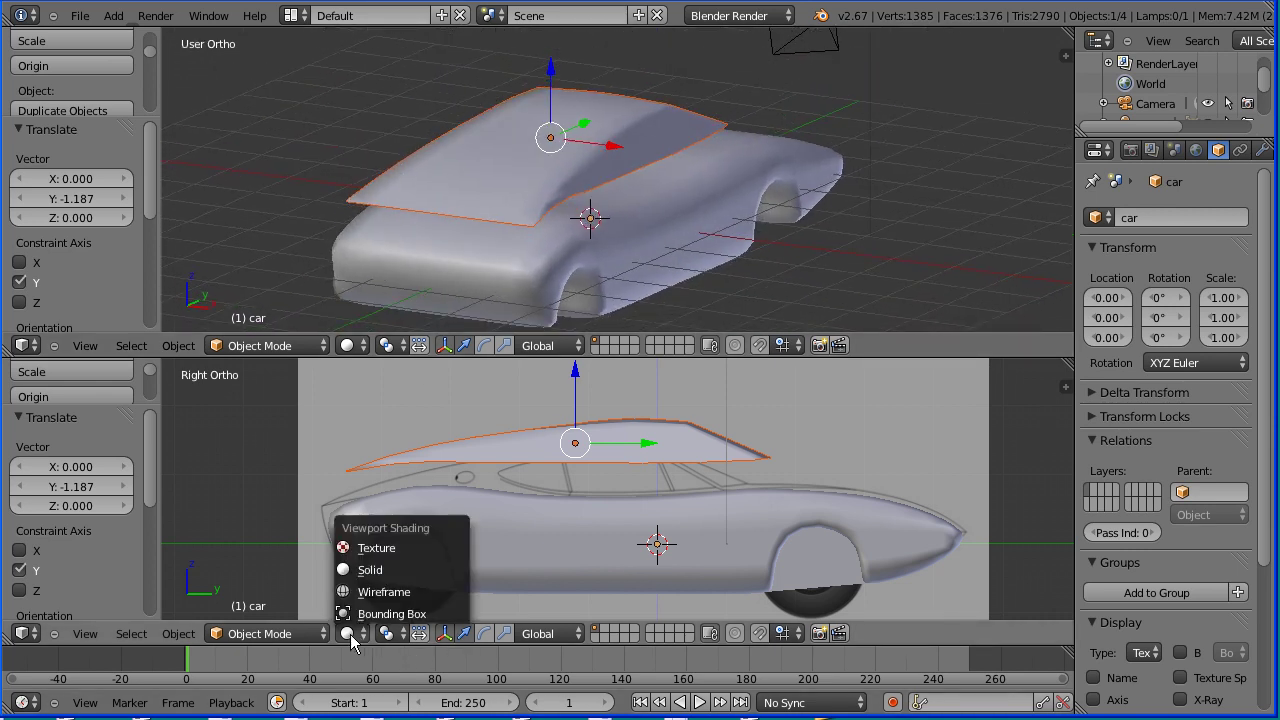
click(425, 592)
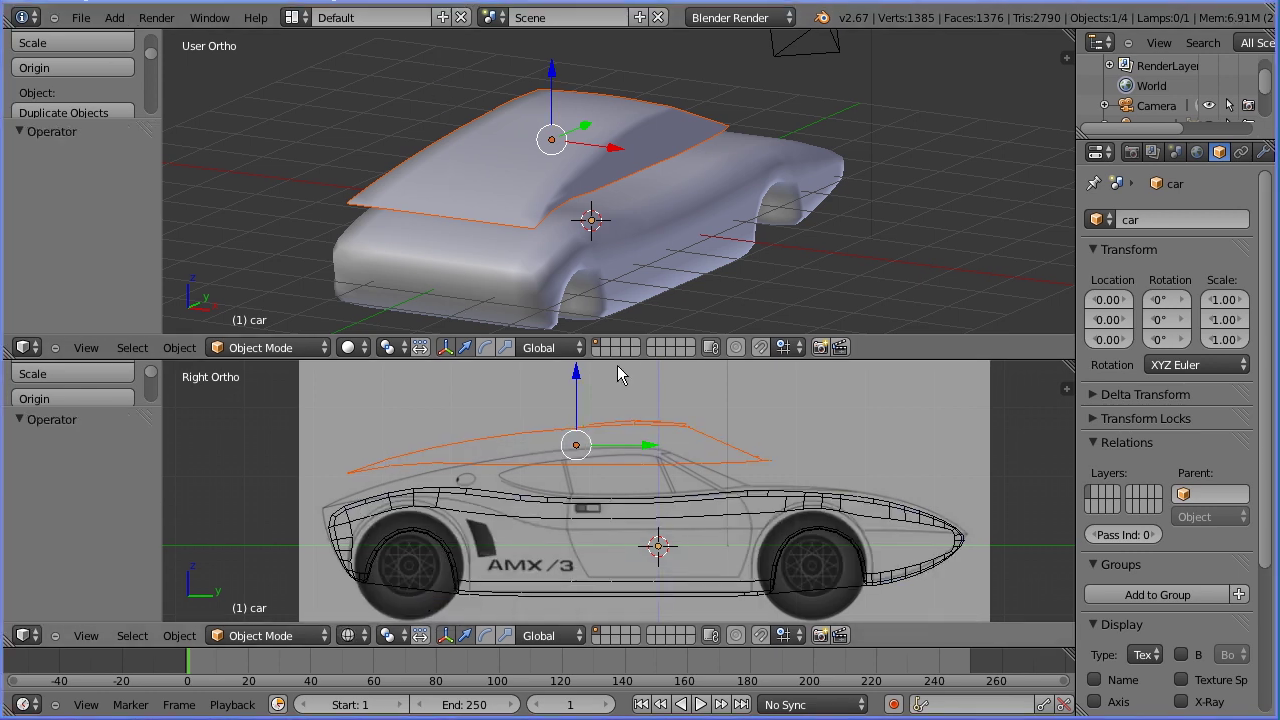
Fit the car top onto the body by moving it about -0.434 along Z and 0.217 along Y, and save the file
drag(576, 376, 577, 404)
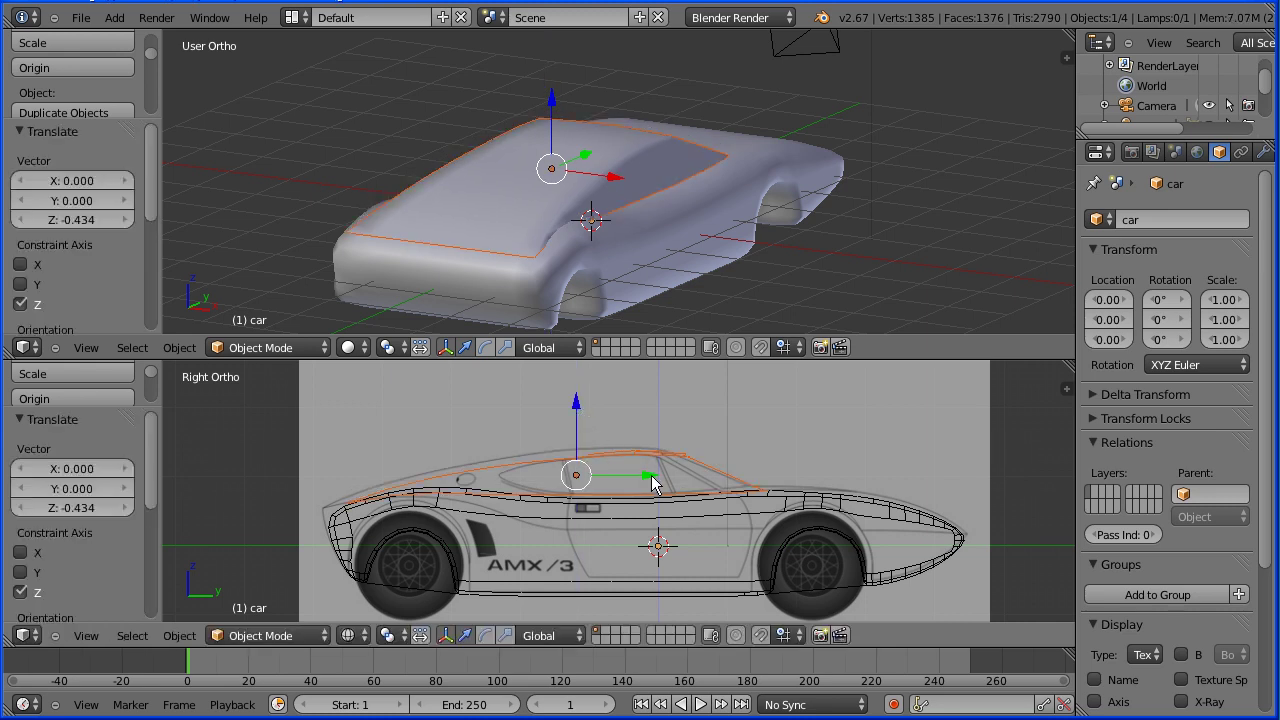
drag(650, 475, 665, 482)
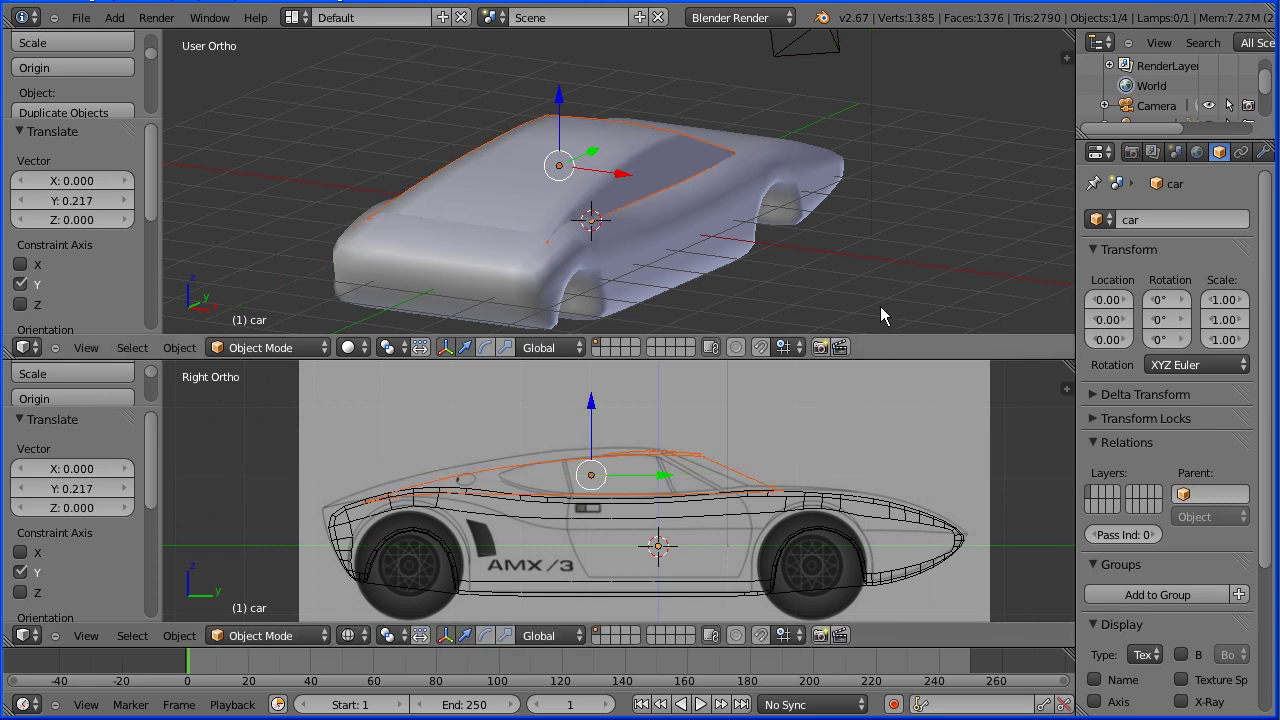
middle_drag(881, 307, 378, 283)
key(ctrl+s)
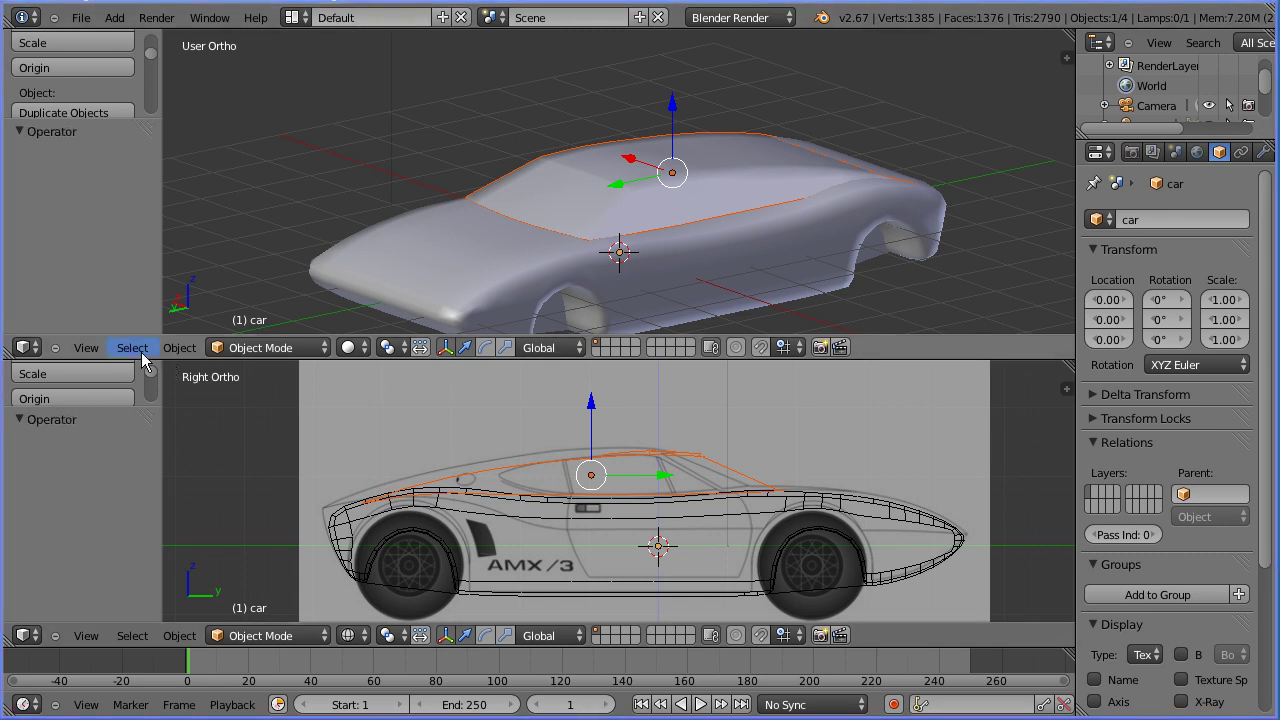
Merge the two 3D views back into a single angled view and widen the properties area
drag(6, 354, 10, 400)
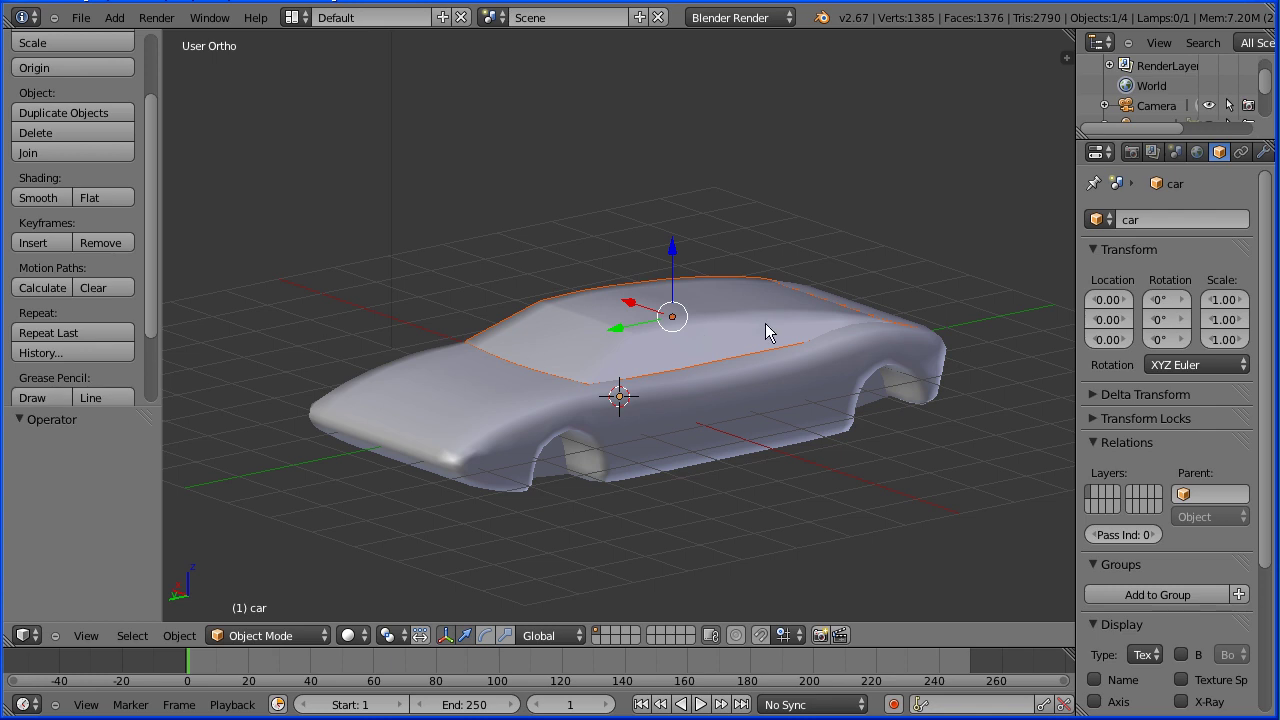
drag(1076, 272, 1030, 279)
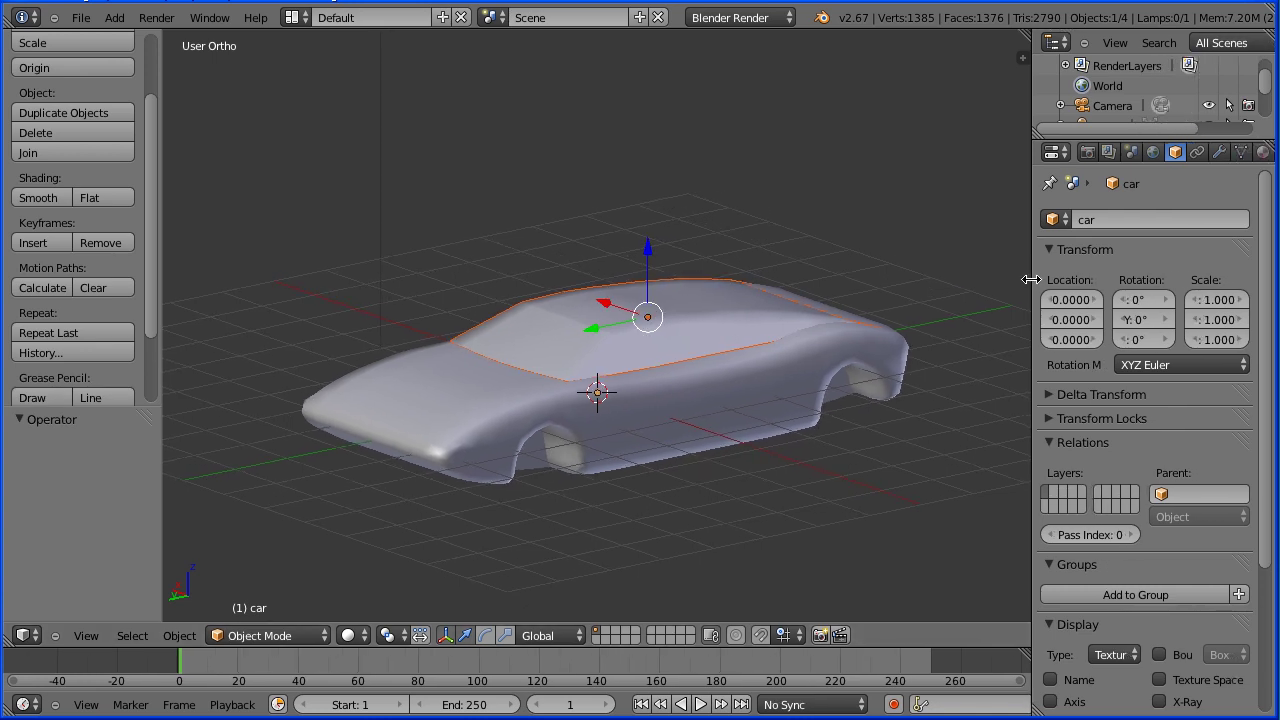
Select the car top and rename its material to "car"
click(1262, 152)
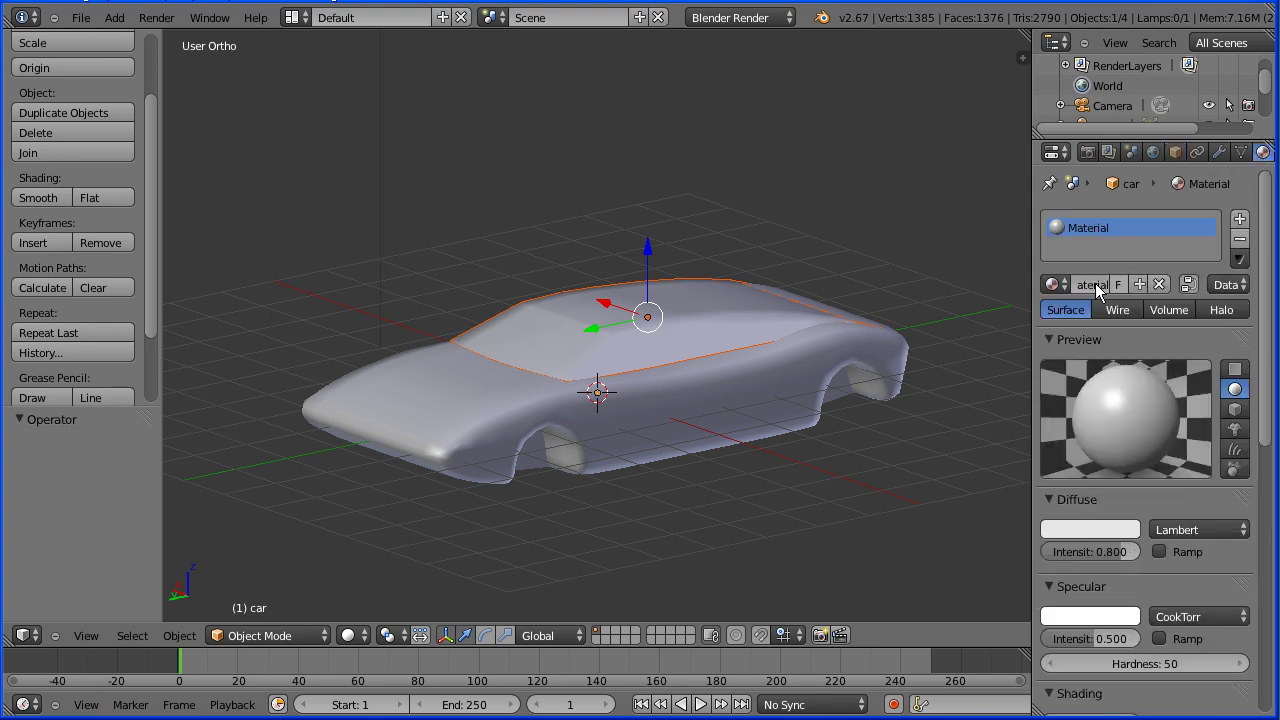
click(1051, 285)
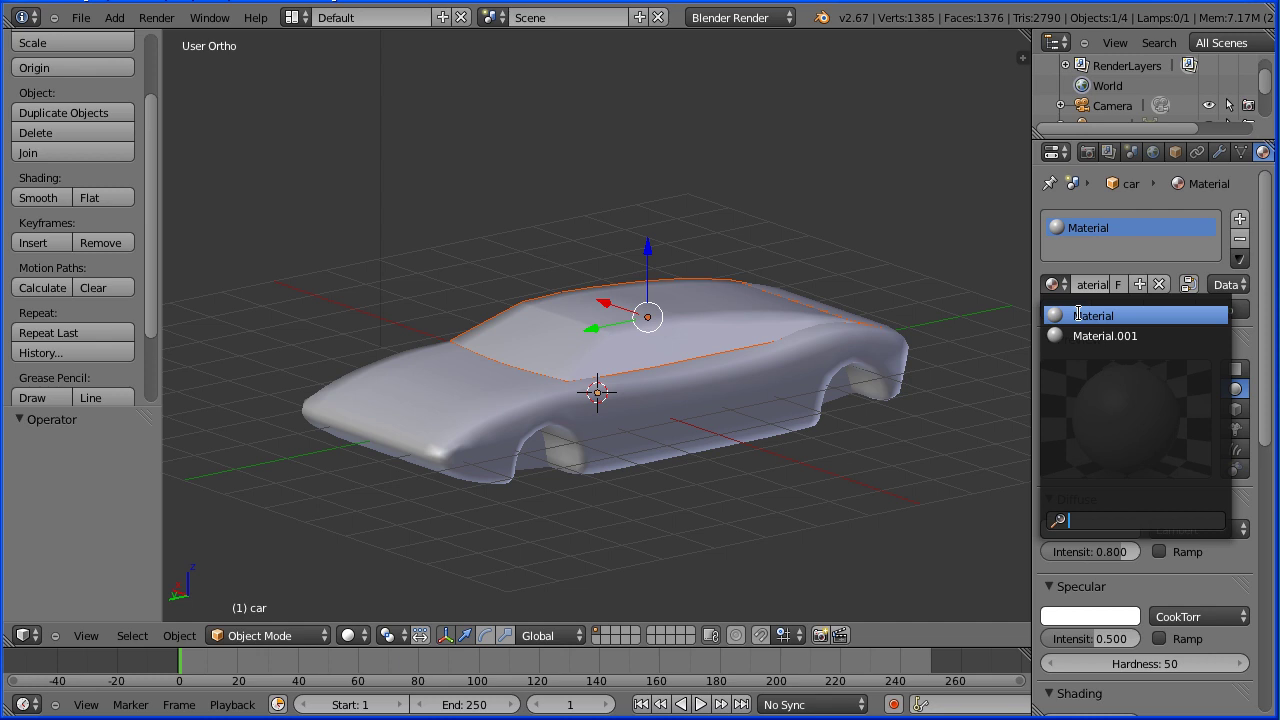
right_click(681, 329)
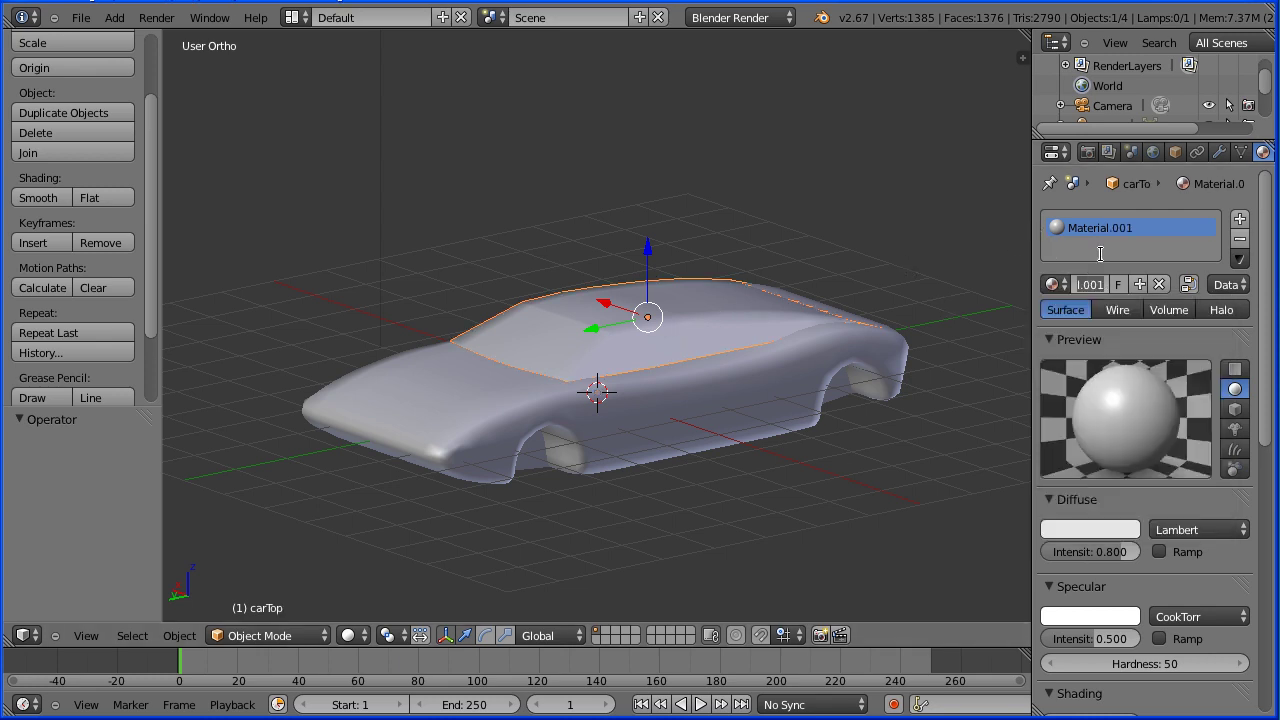
click(1090, 284)
text(car)
key(Return)
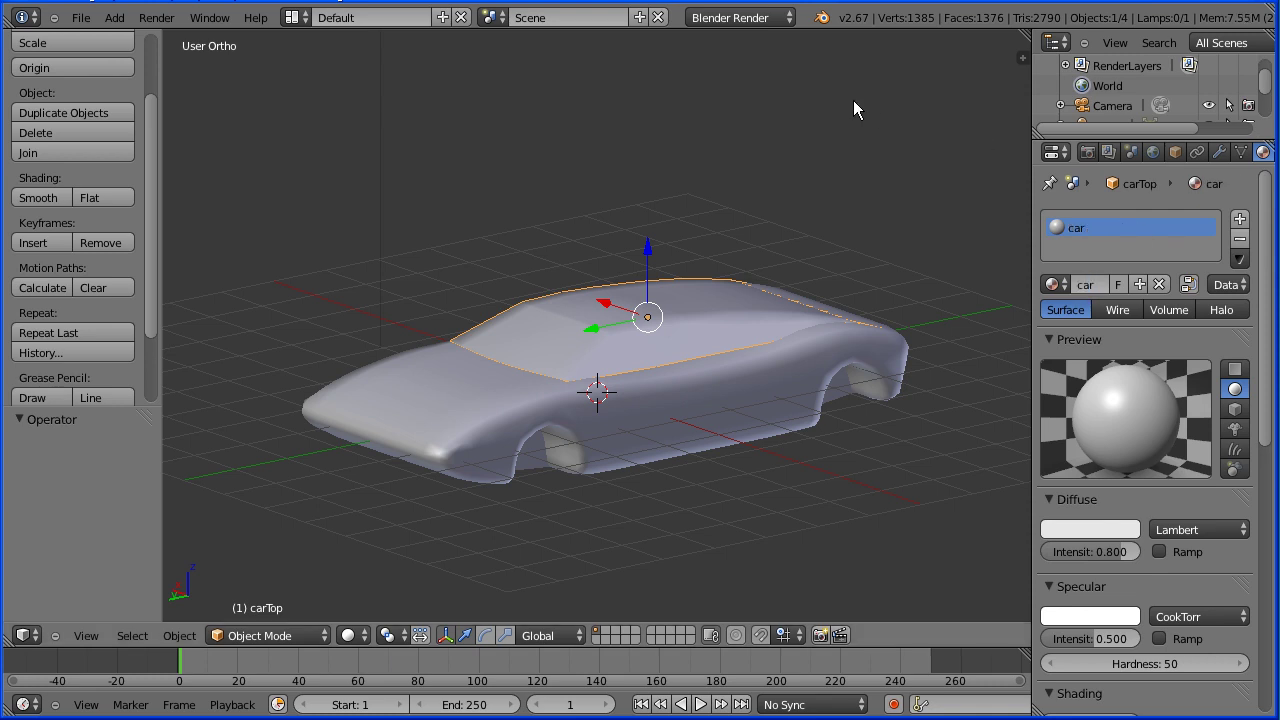
Switch the render engine to Cycles Render and enable nodes for the car material
click(773, 20)
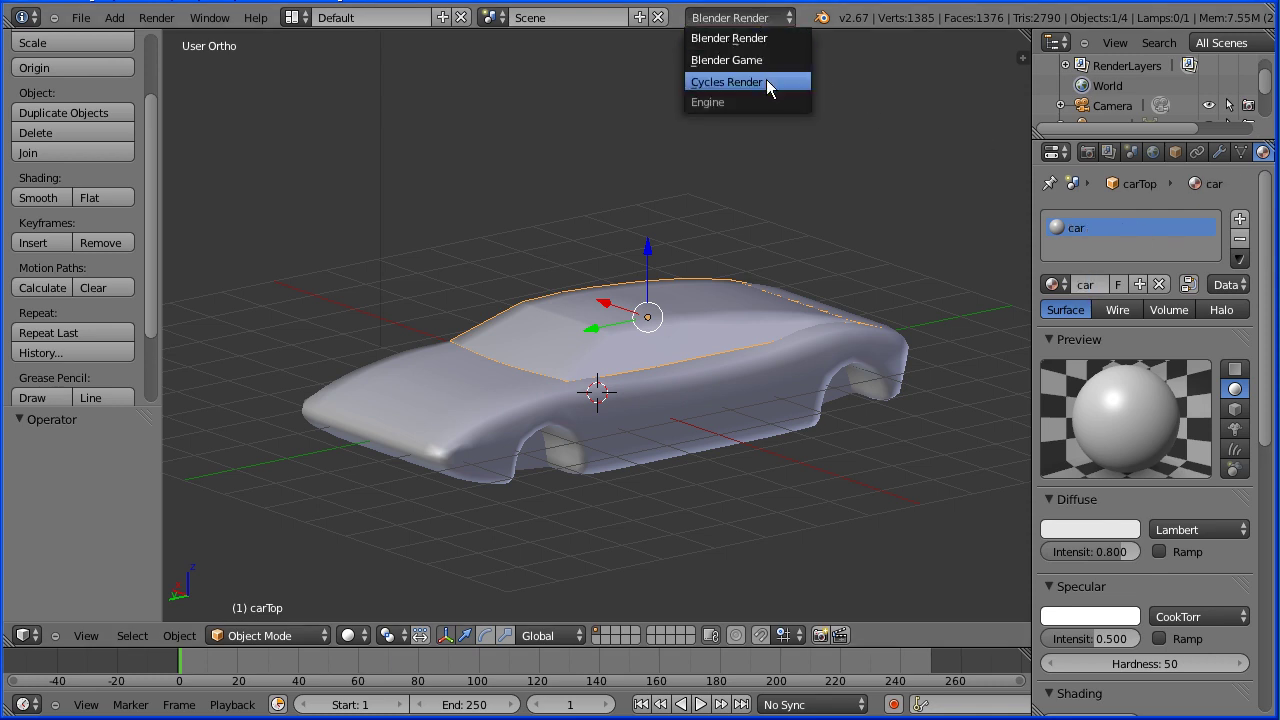
click(766, 79)
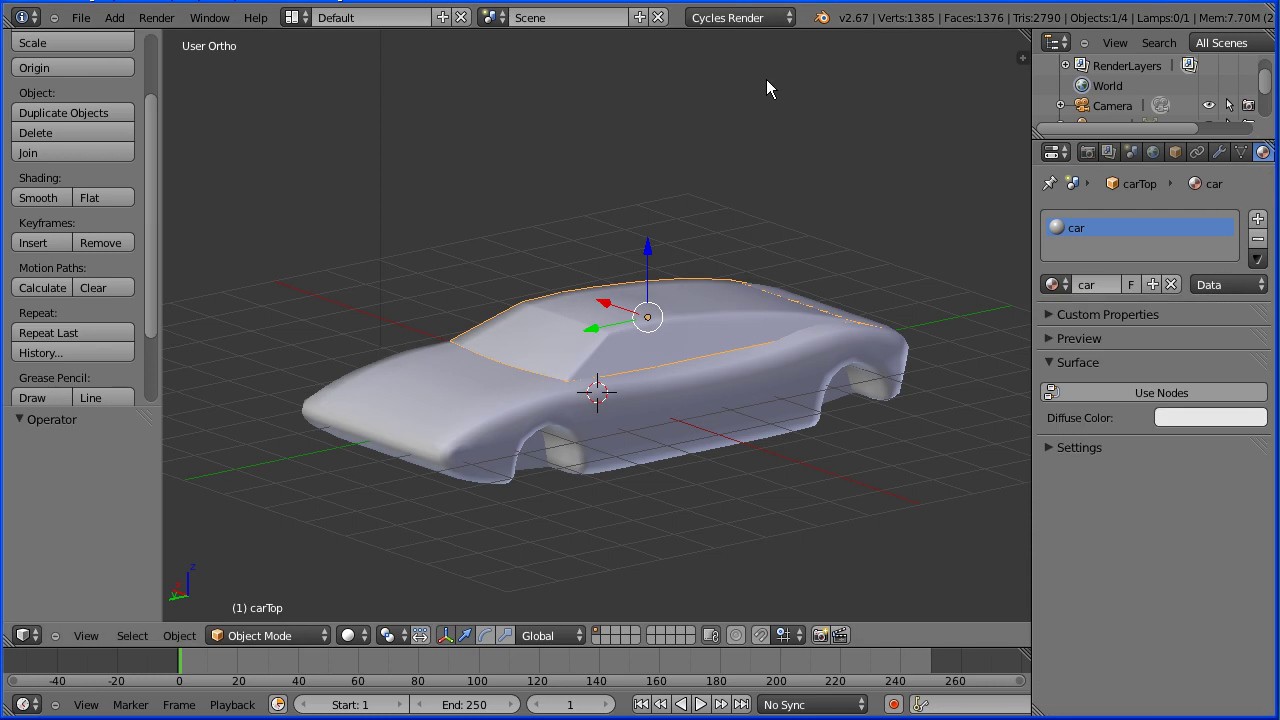
click(1133, 390)
Set the car material's diffuse colour to RGB 0.5, 0, 0 and switch the viewport to Material shading
click(1155, 428)
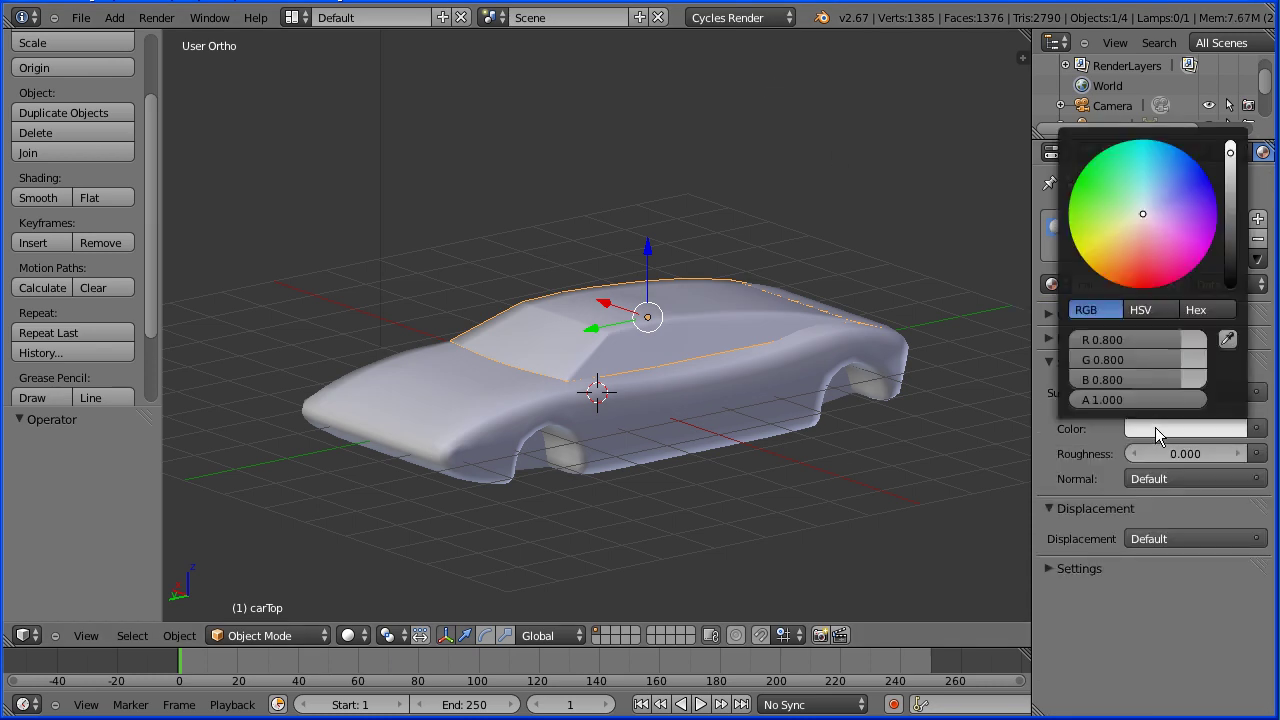
click(1121, 341)
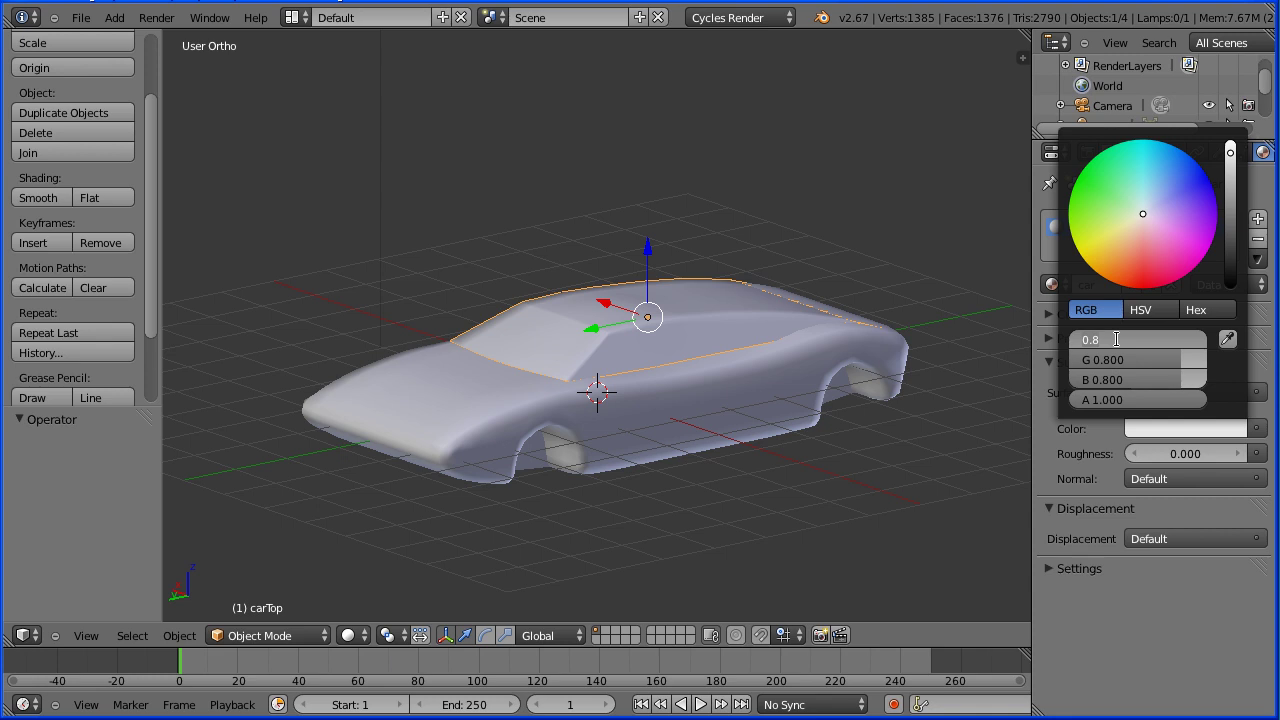
key(BackSpace)
key(Tab)
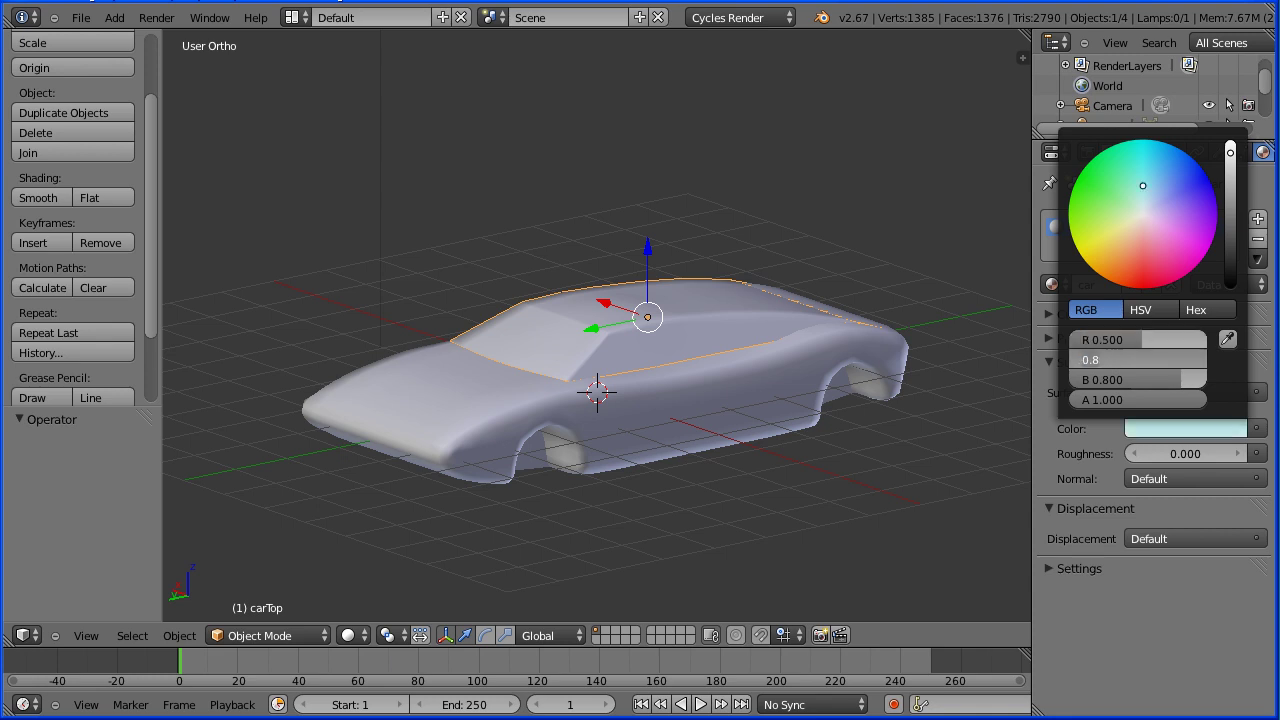
text(0)
key(Tab)
text(0)
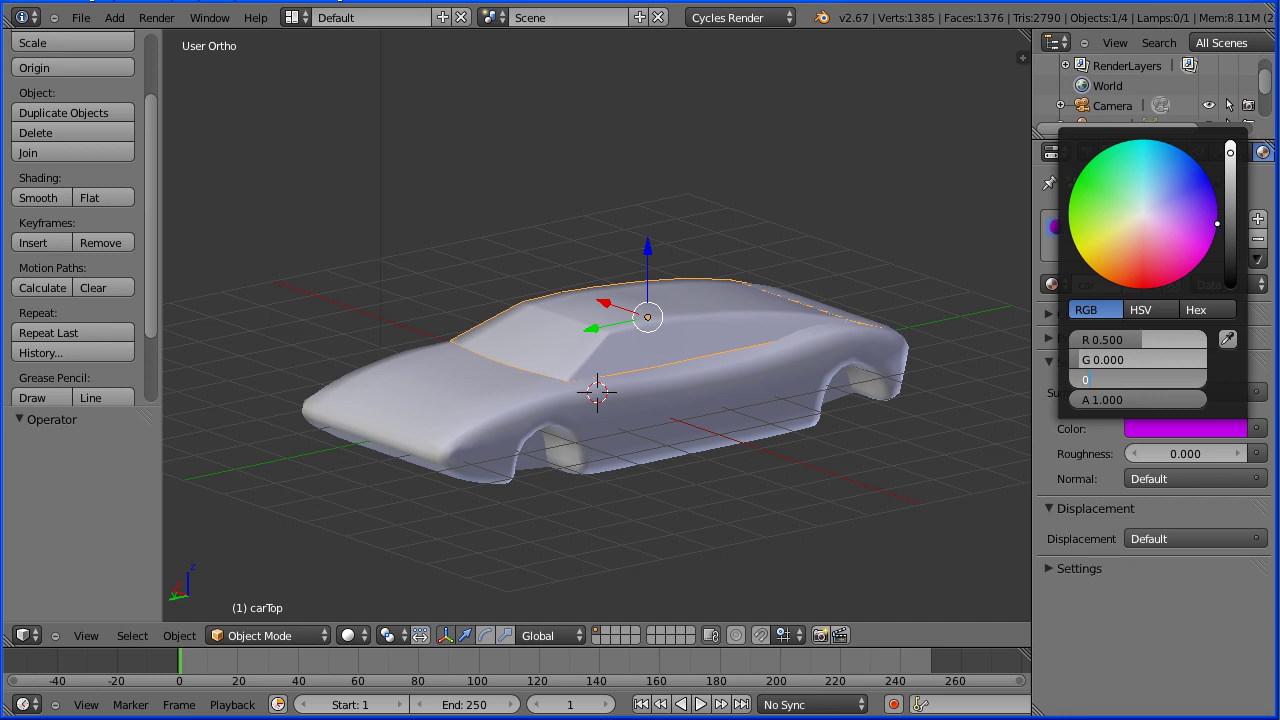
key(Return)
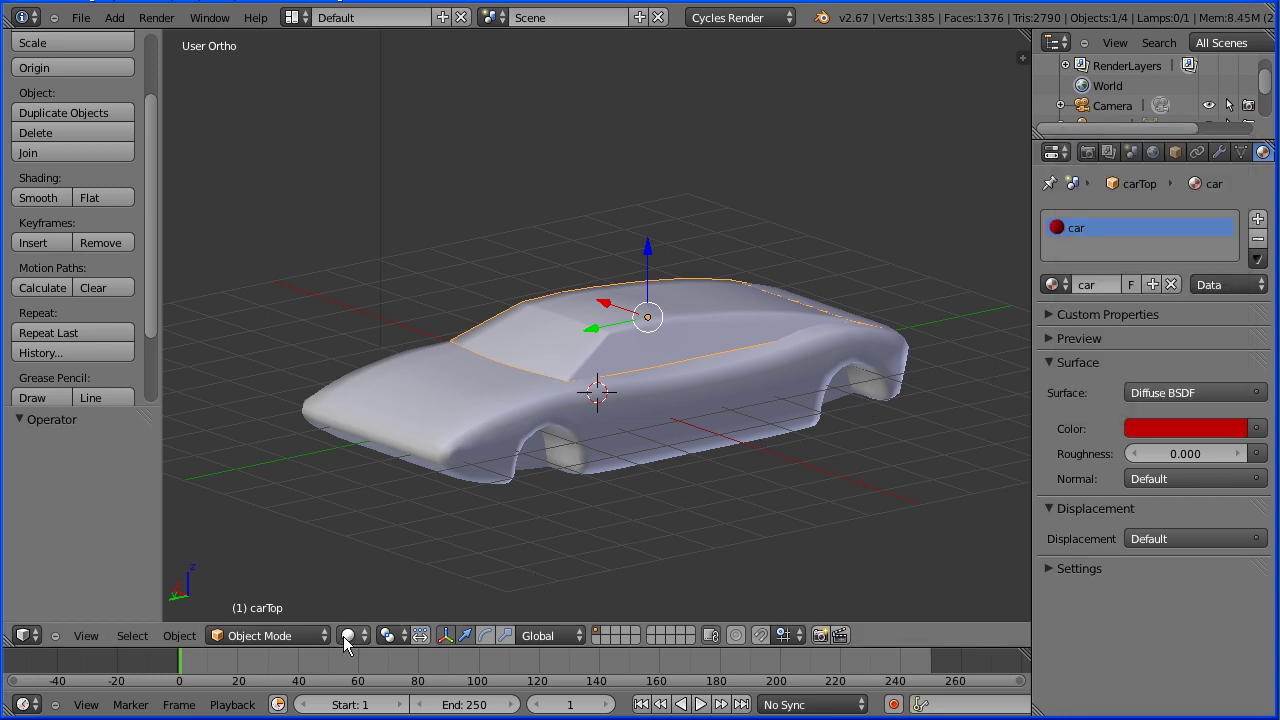
click(347, 637)
click(399, 527)
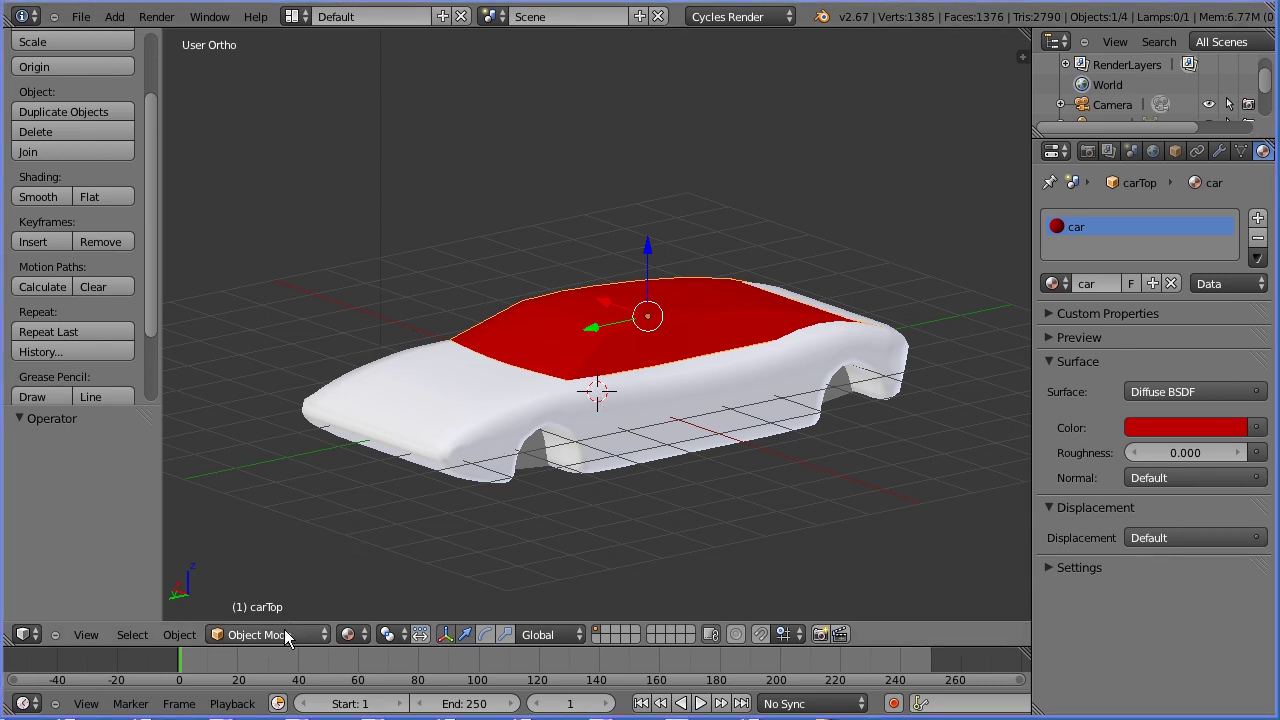
Enter Edit Mode on the car top with face selection and select the six side-window faces on the near side
click(284, 631)
click(293, 593)
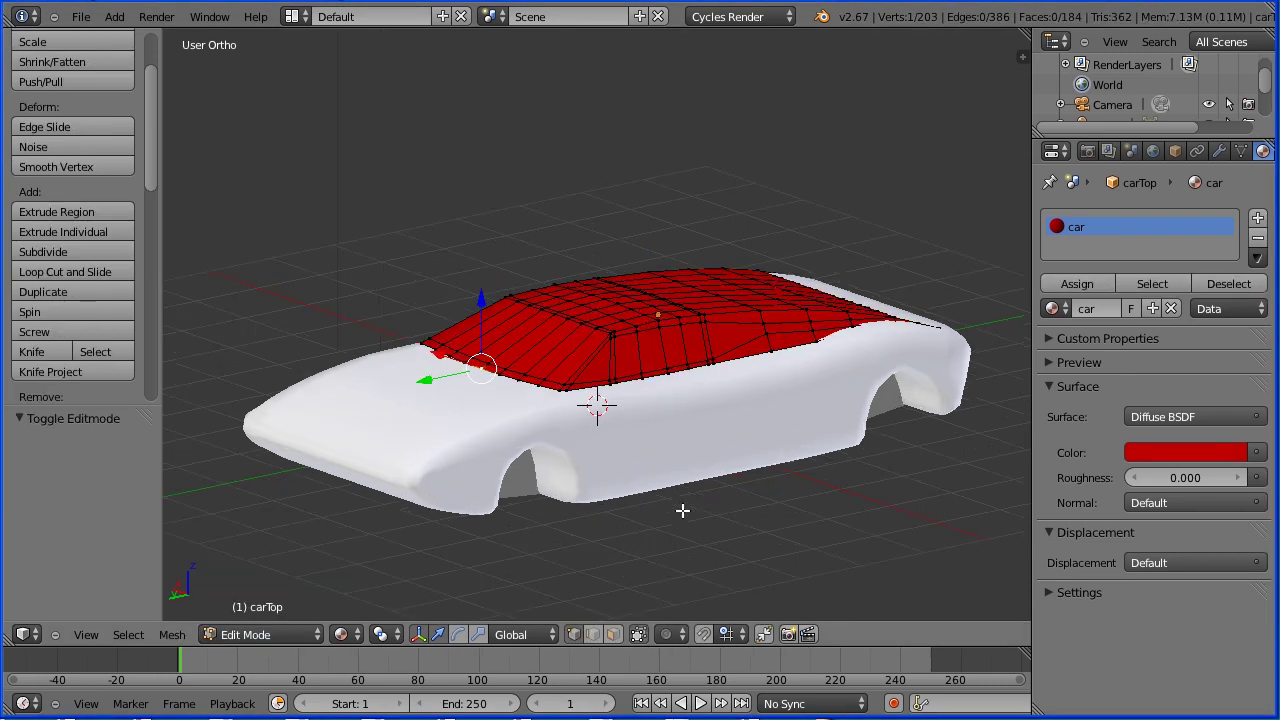
scroll(683, 509, up, 6)
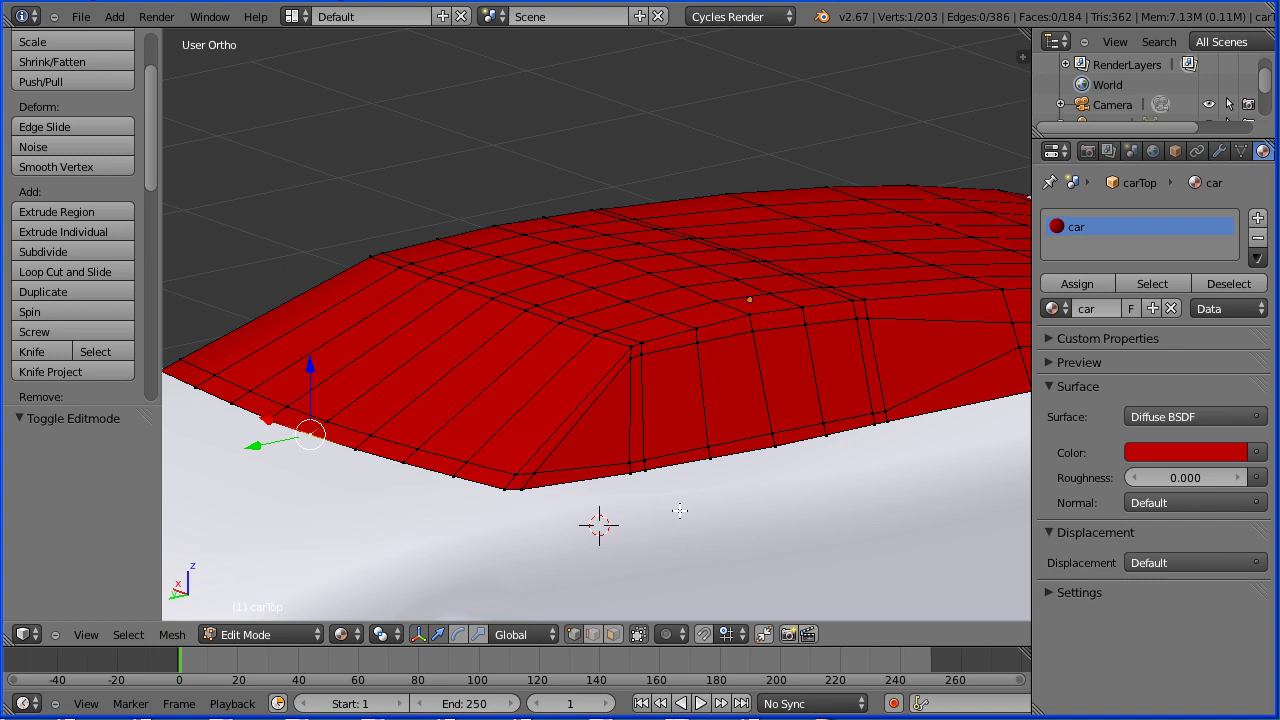
click(612, 636)
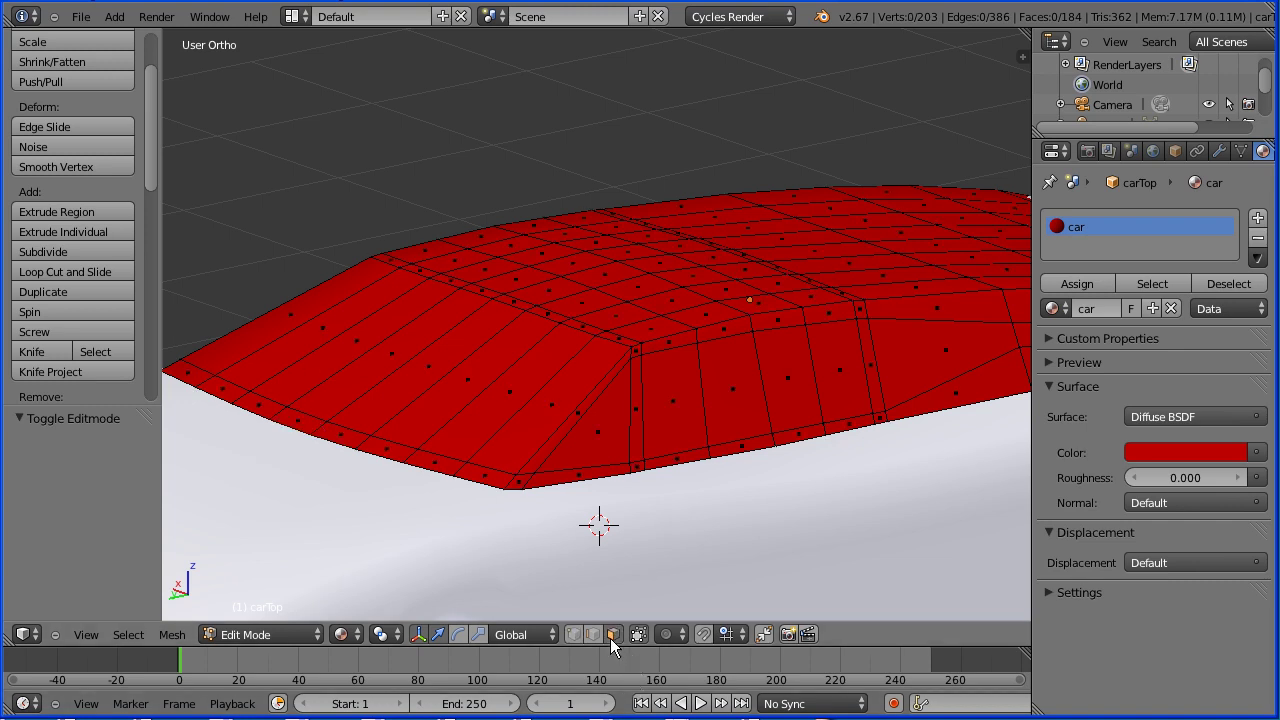
right_click(943, 358)
shift+right_click(833, 365)
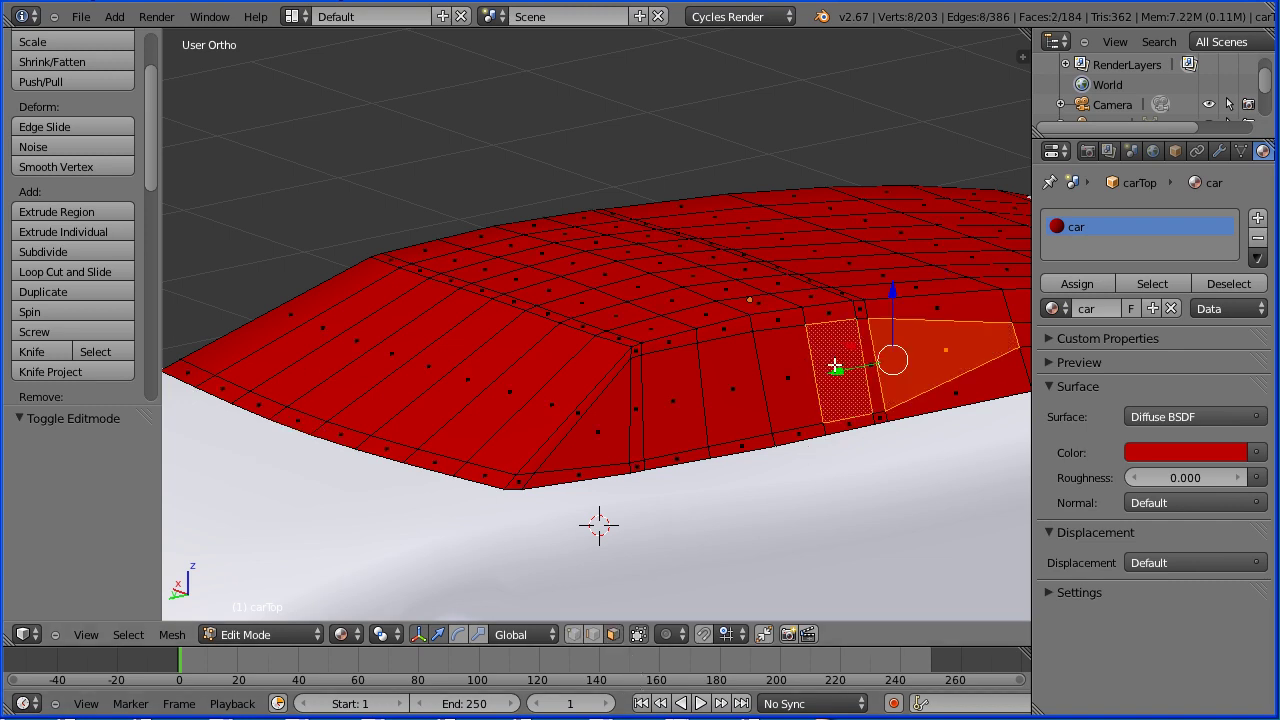
shift+right_click(790, 378)
shift+right_click(736, 389)
shift+right_click(669, 407)
shift+right_click(615, 425)
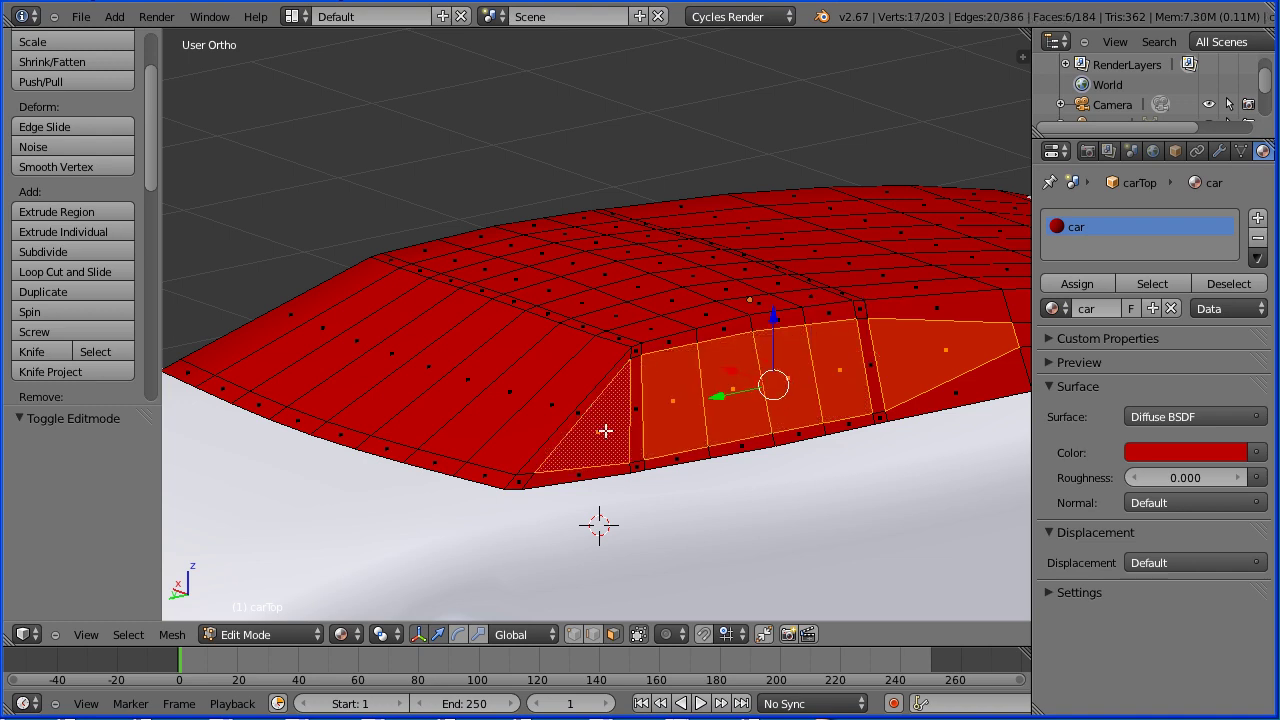
Add all eight windshield faces, inside the surrounding frame, to the selection
shift+right_click(534, 406)
shift+right_click(505, 401)
shift+right_click(457, 391)
shift+right_click(417, 380)
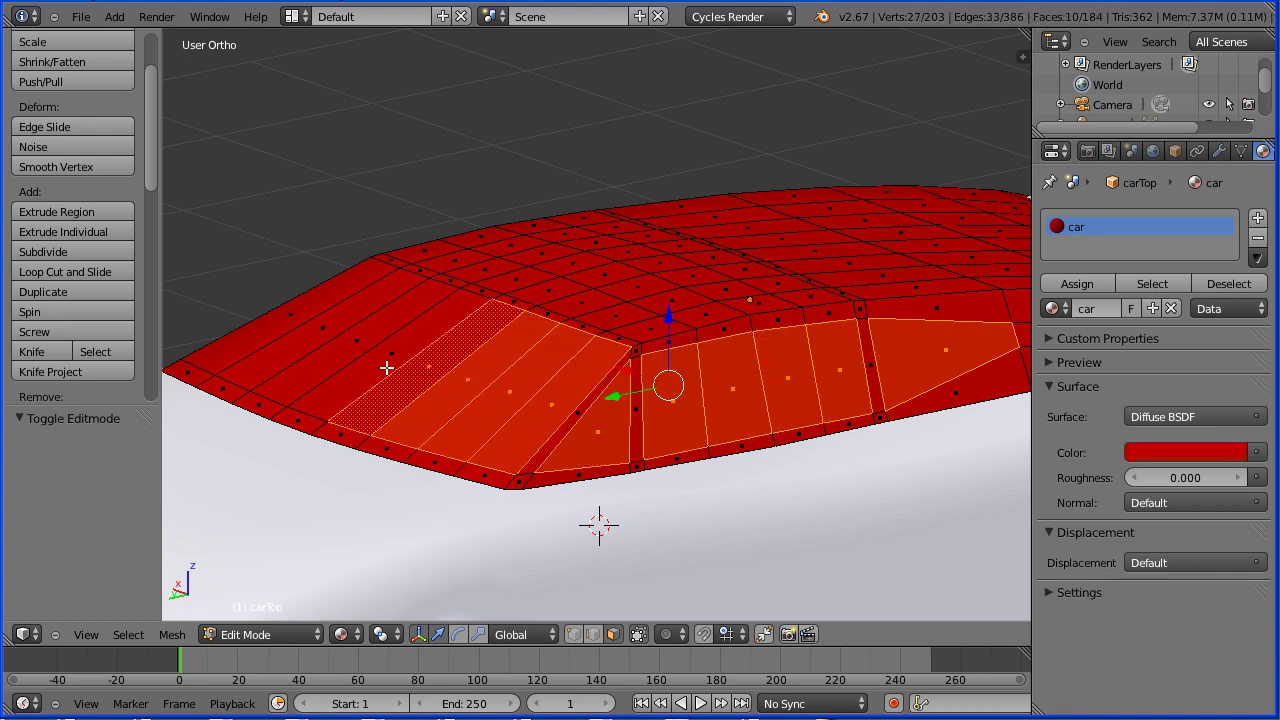
shift+right_click(382, 366)
shift+right_click(344, 339)
shift+right_click(320, 329)
shift+right_click(298, 312)
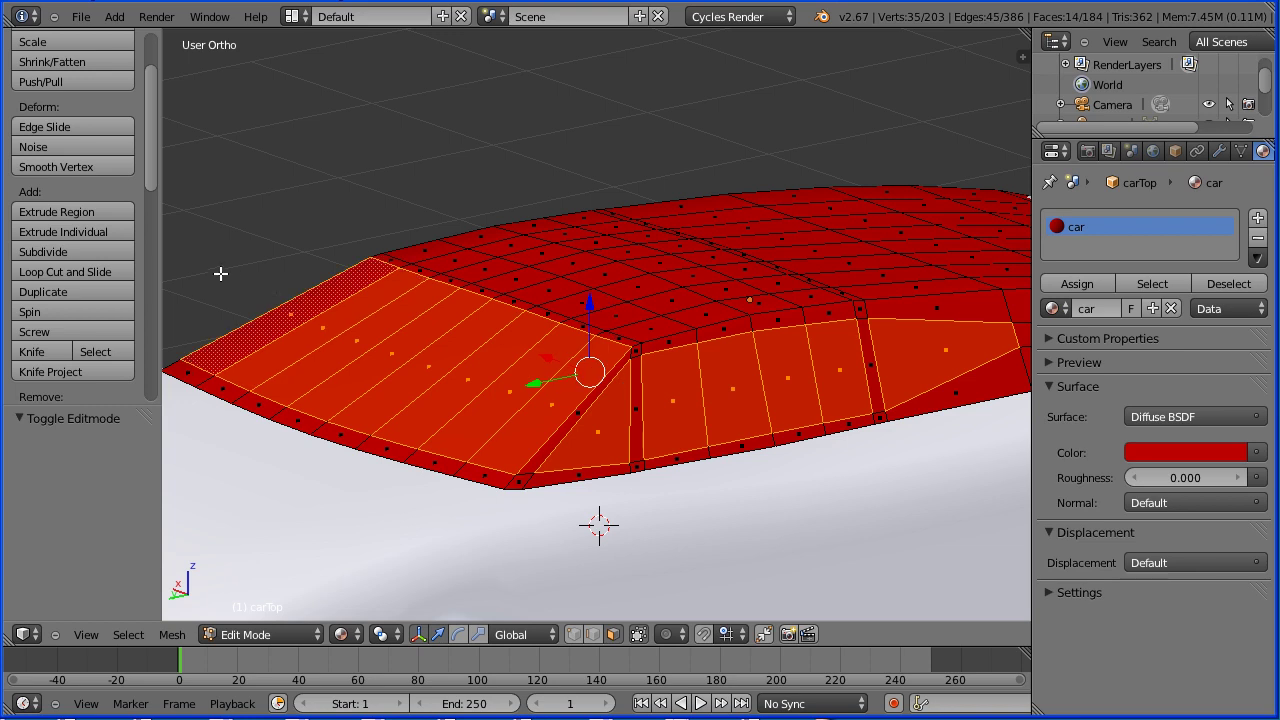
Extend the selection with the six side-window faces on the opposite side of the car top
middle_drag(220, 274, 487, 330)
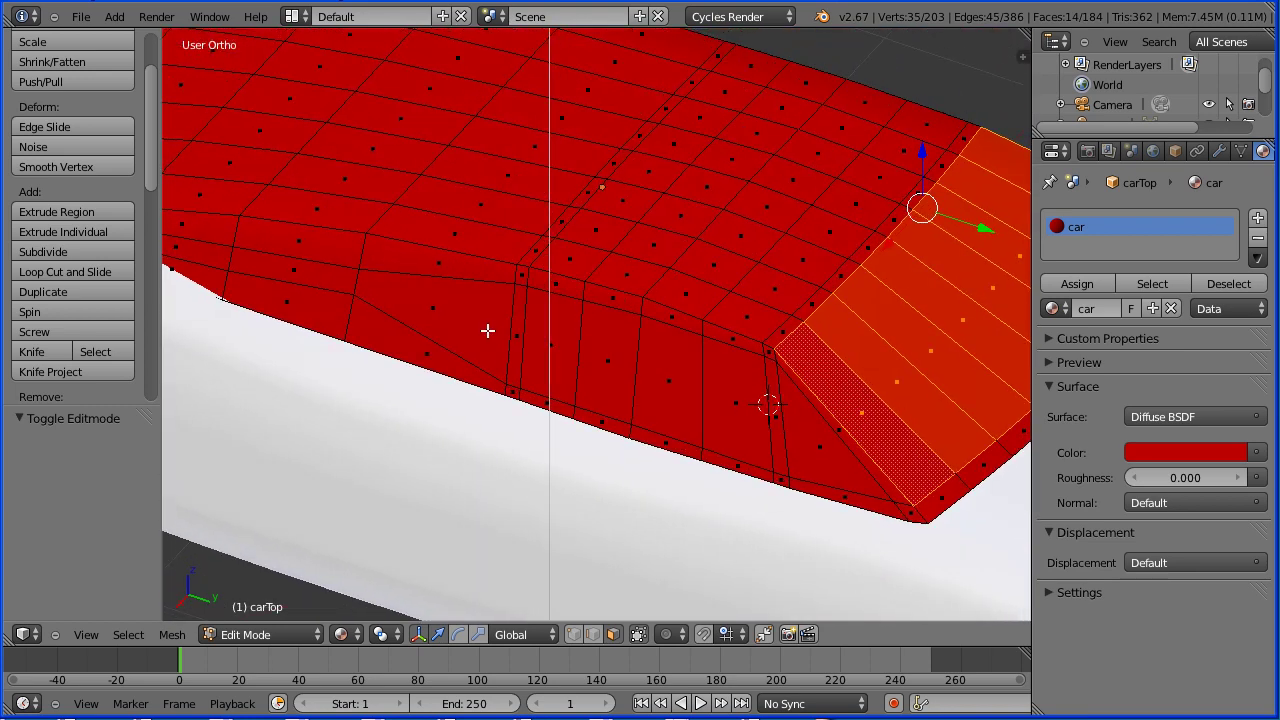
shift+right_click(819, 464)
shift+right_click(740, 428)
shift+right_click(672, 392)
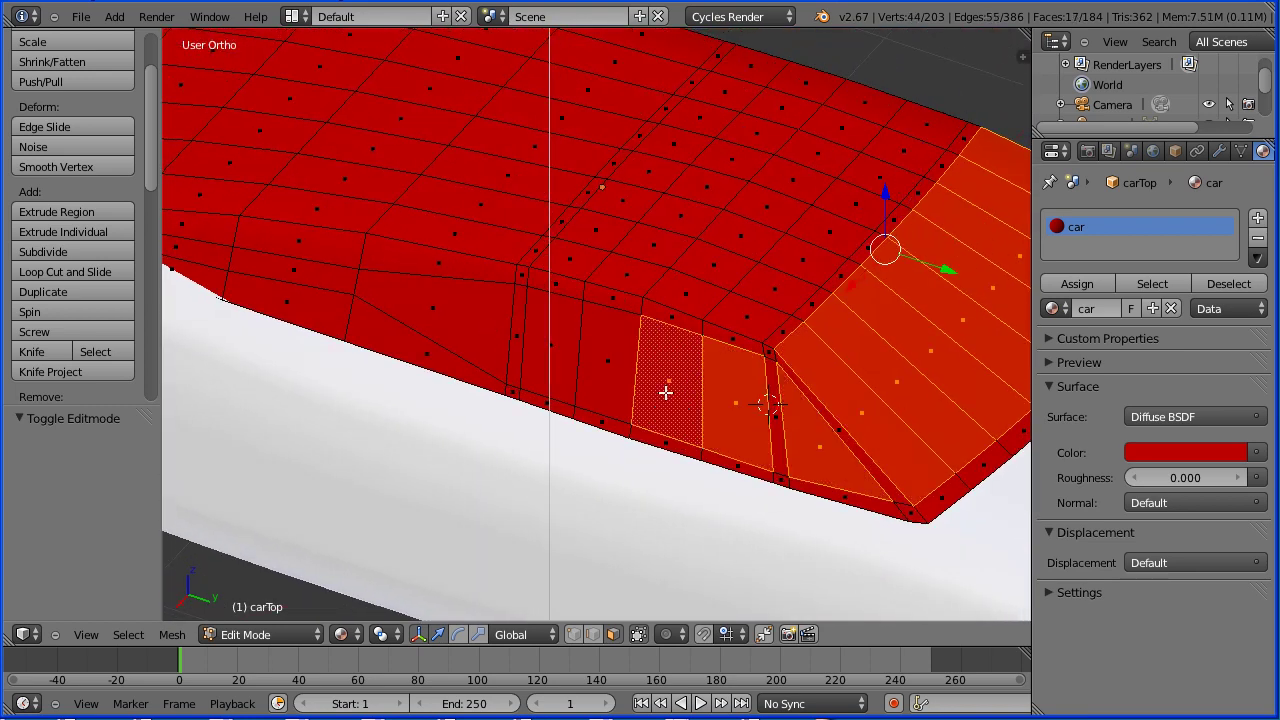
shift+right_click(614, 368)
shift+right_click(545, 353)
shift+right_click(453, 333)
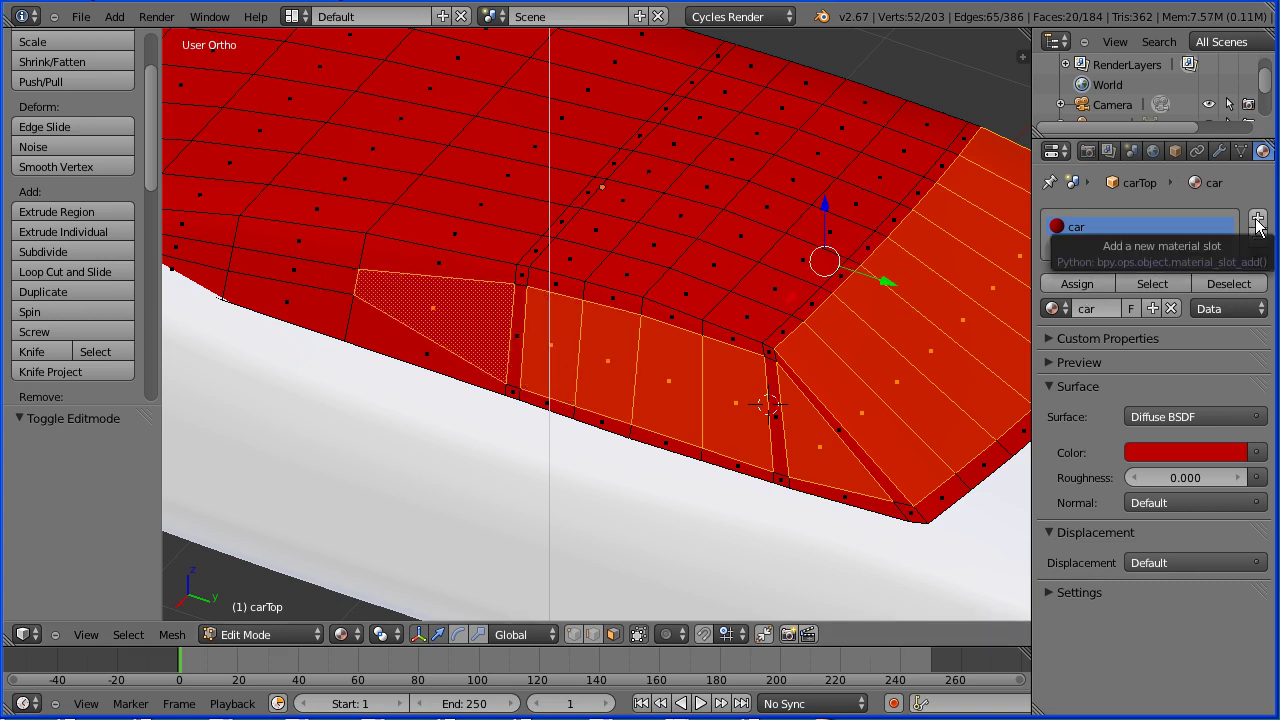
Add a second material slot to the car top, link the existing "Material" to it and rename it "glass"
click(1258, 220)
click(1050, 308)
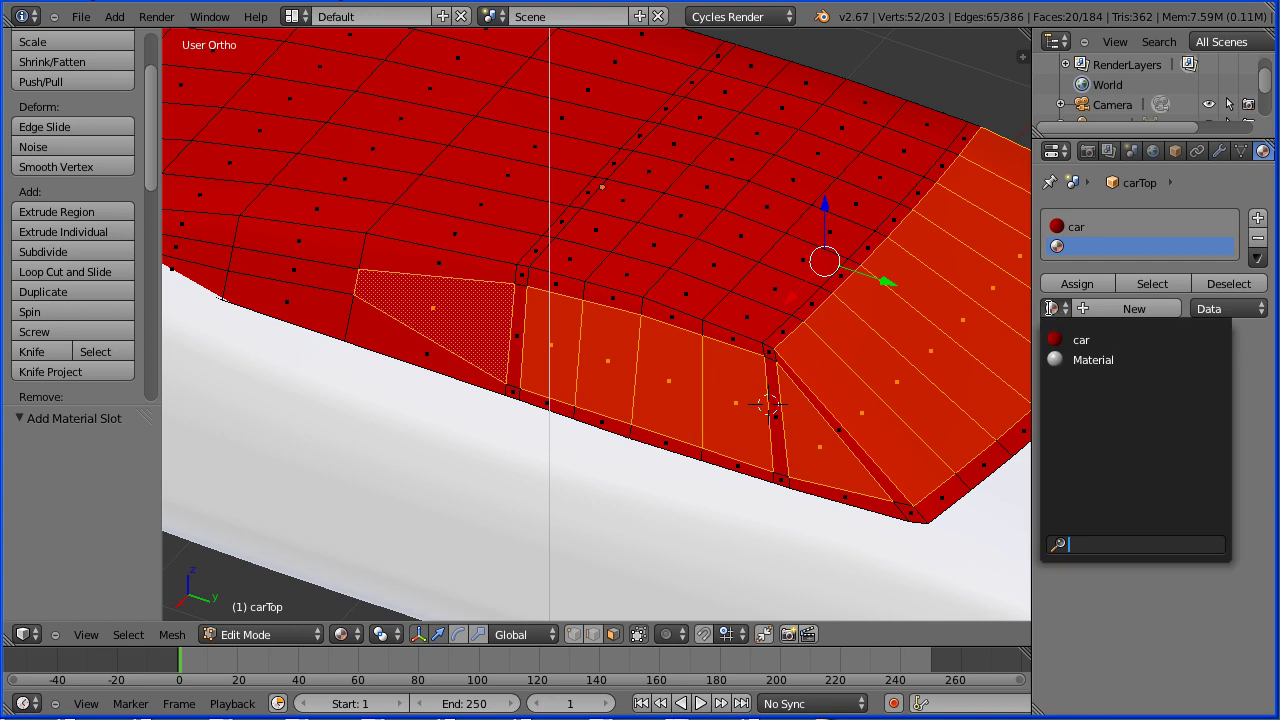
click(1102, 359)
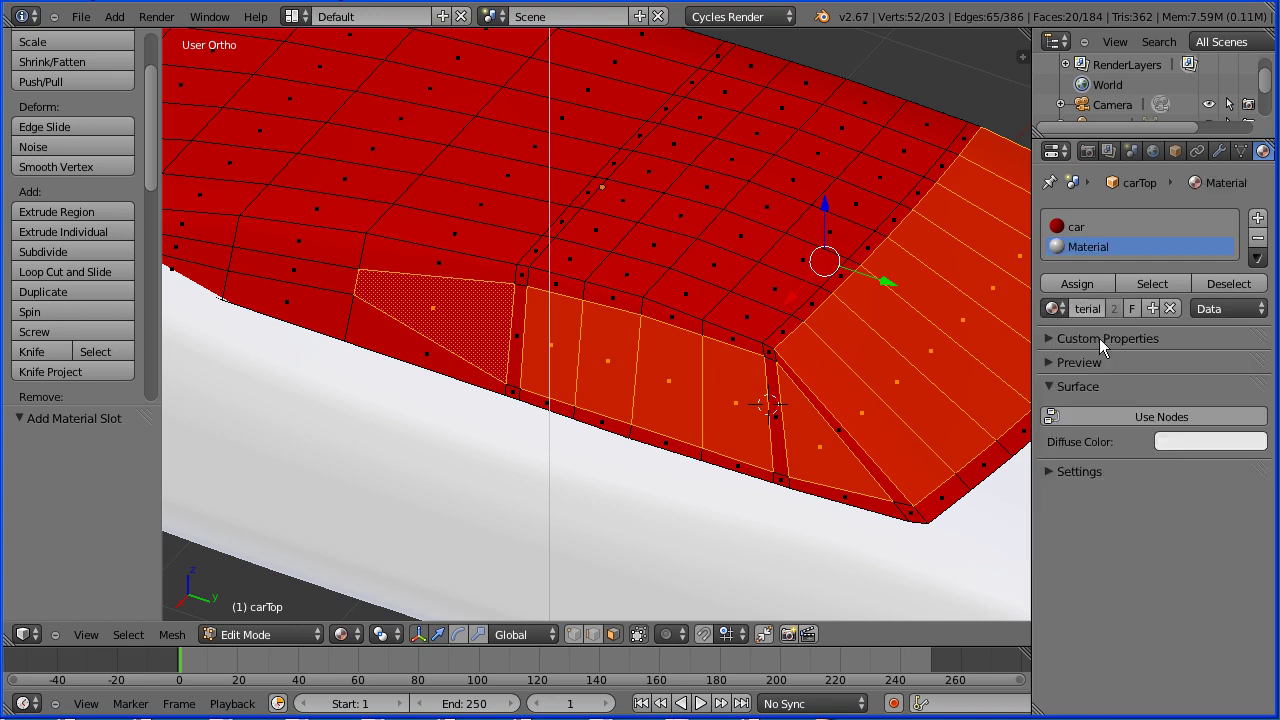
text(glass)
key(Return)
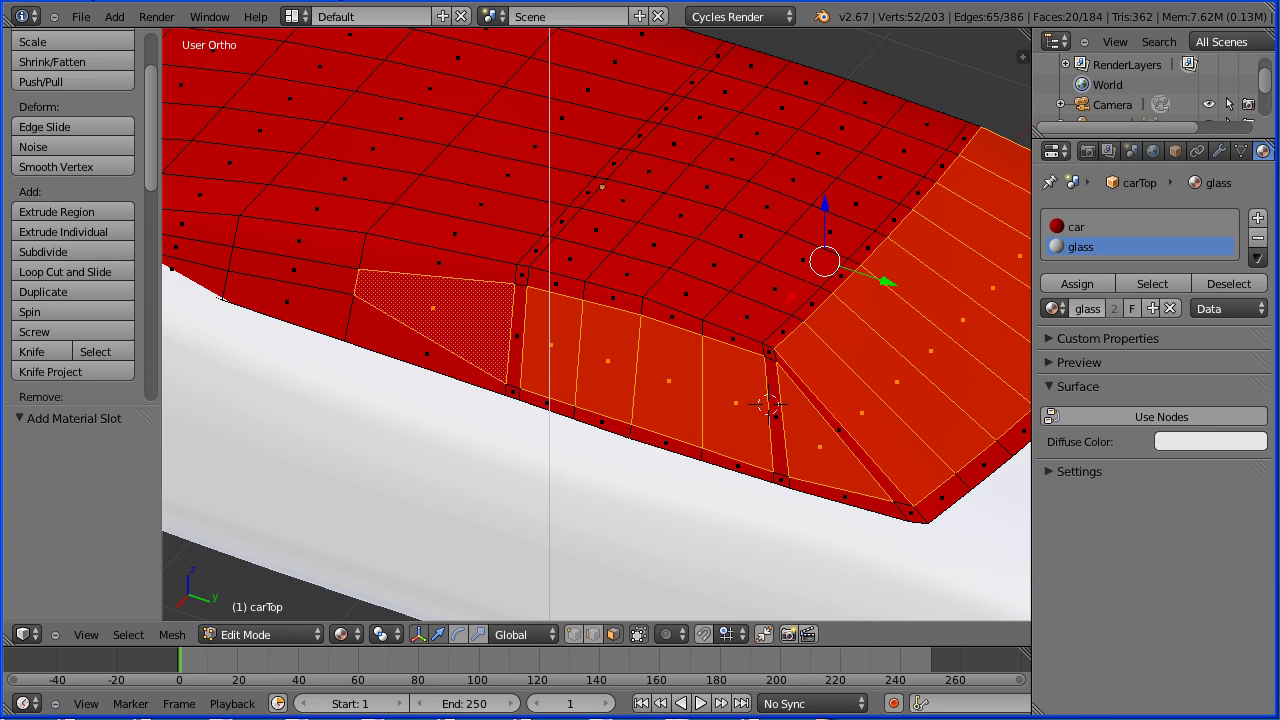
Give the glass material a node-based diffuse colour of RGB 0, 0.3, 0.3 and assign it to the selected window faces
click(1155, 419)
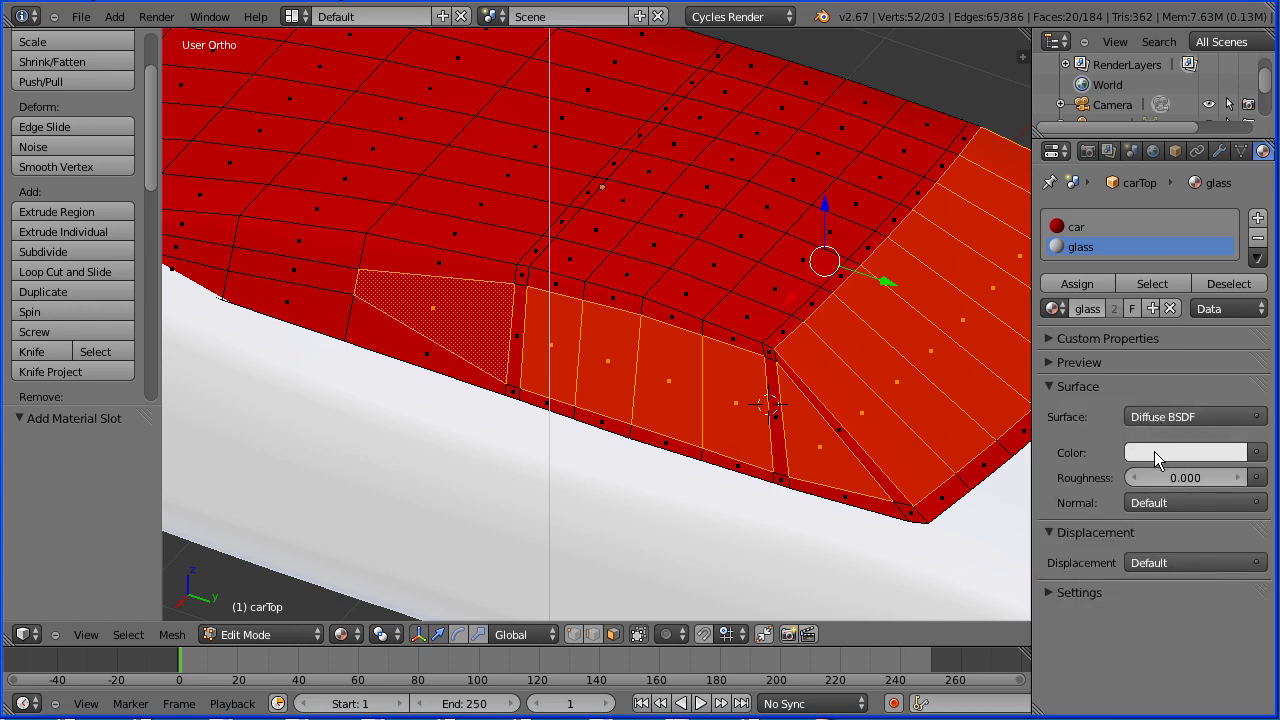
click(1155, 452)
click(1111, 363)
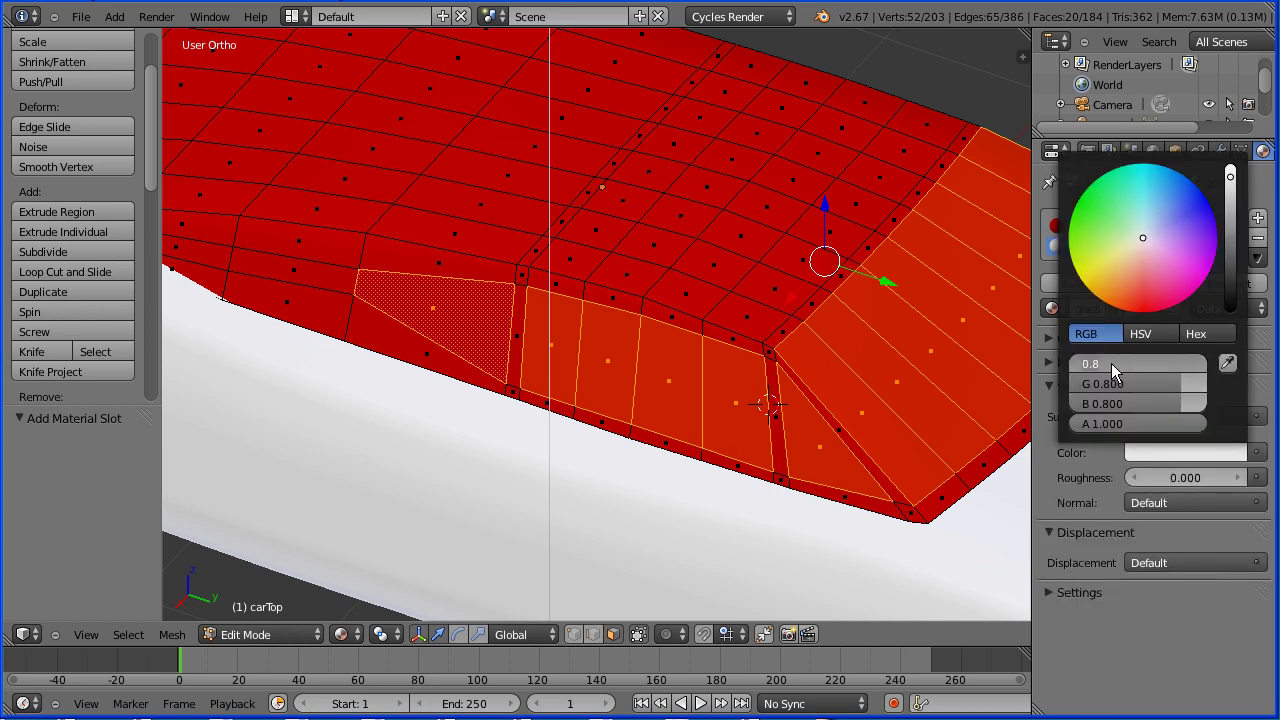
text(0)
key(Tab)
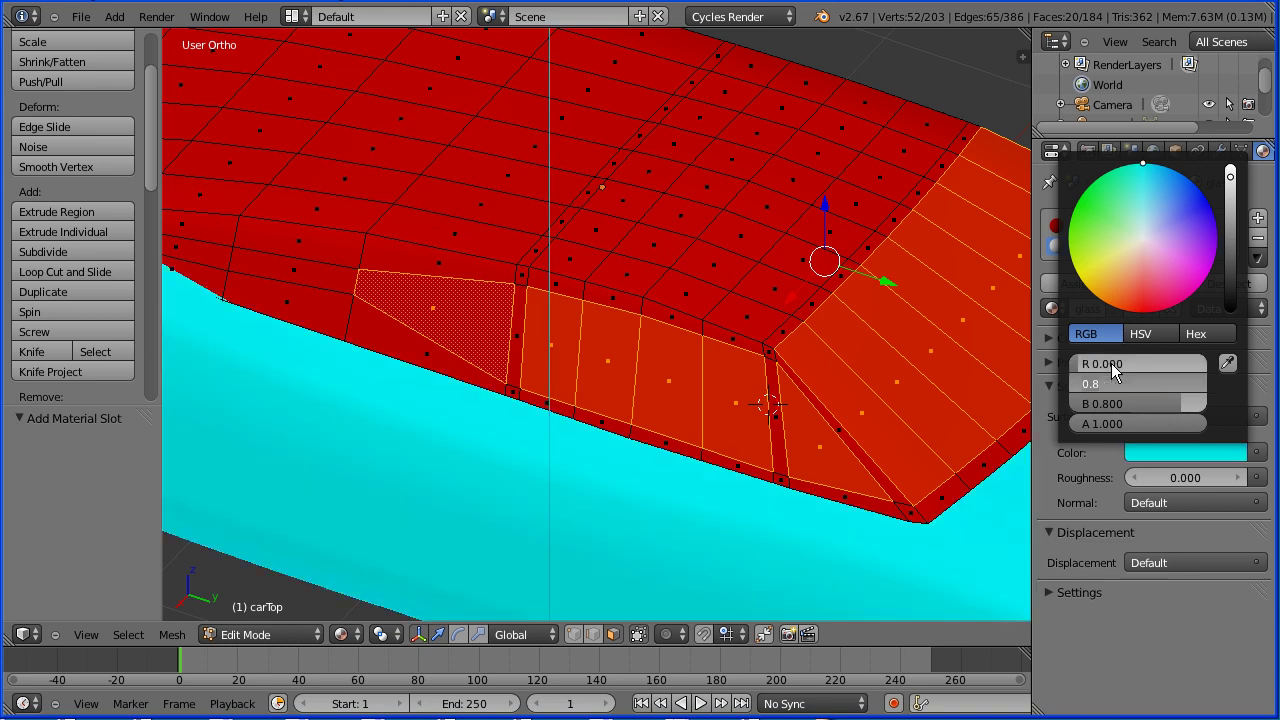
key(BackSpace)
text(.3)
key(Tab)
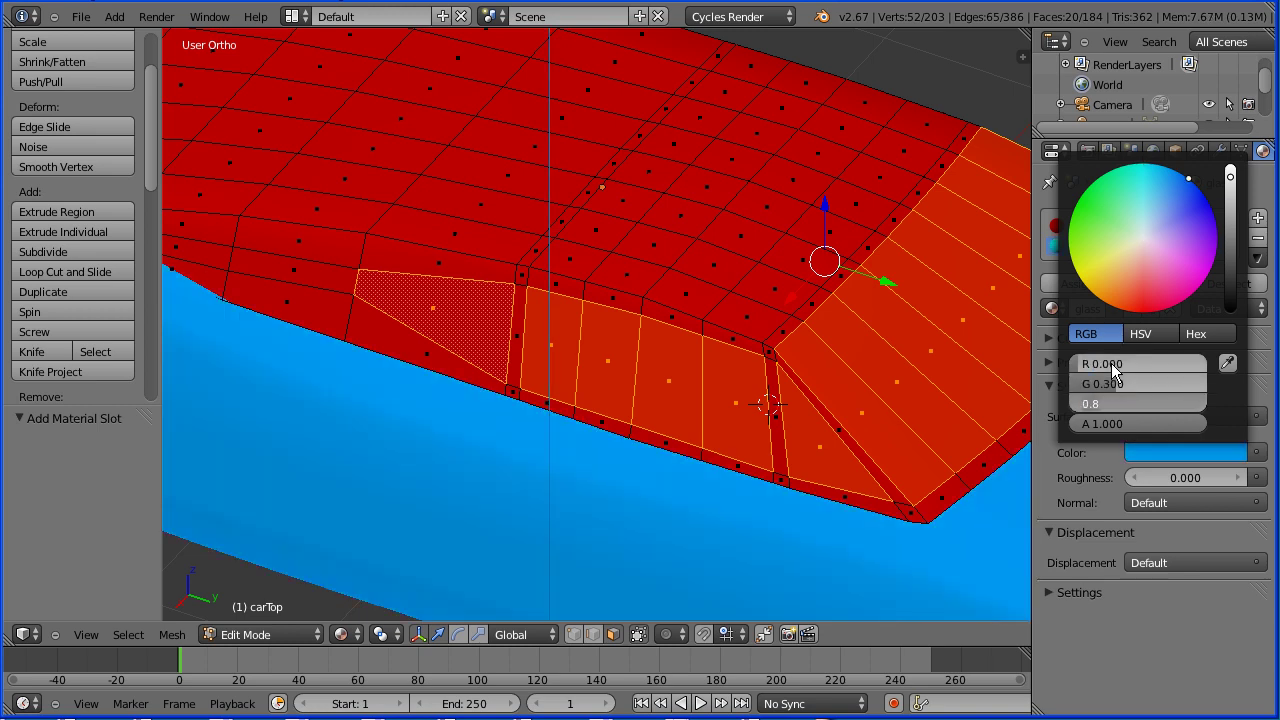
key(BackSpace)
text(.3)
key(Return)
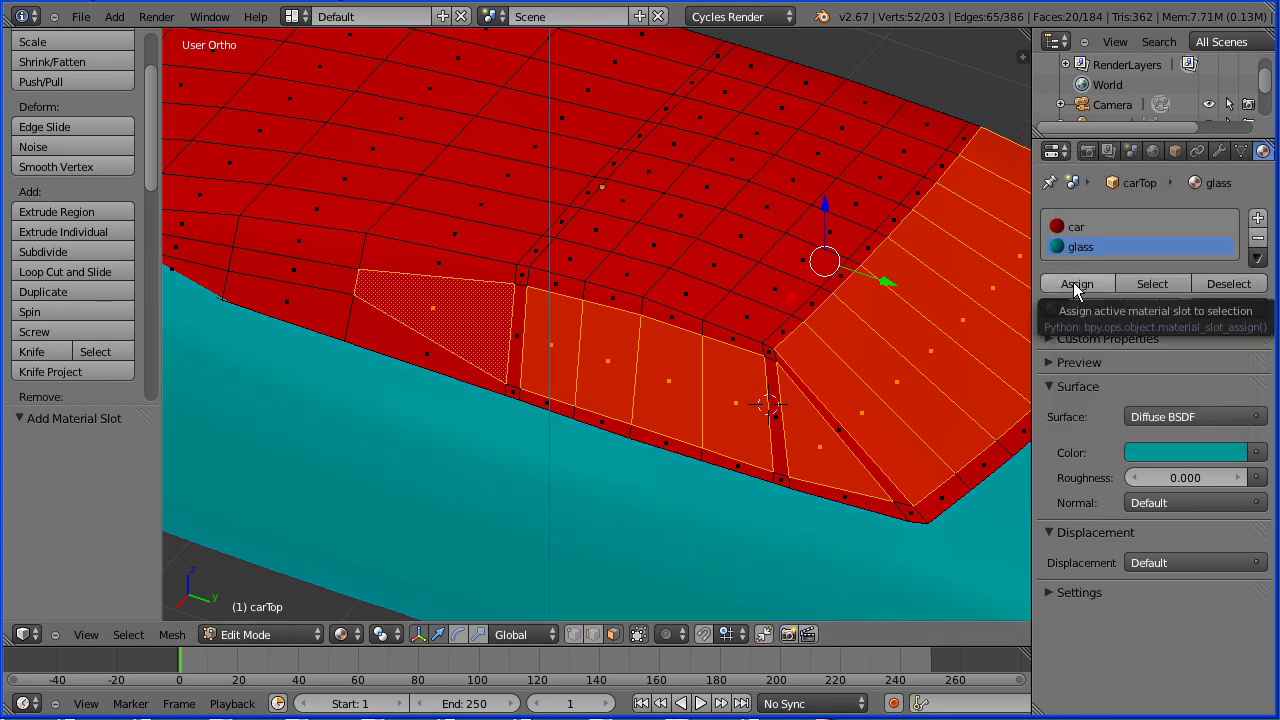
click(1073, 282)
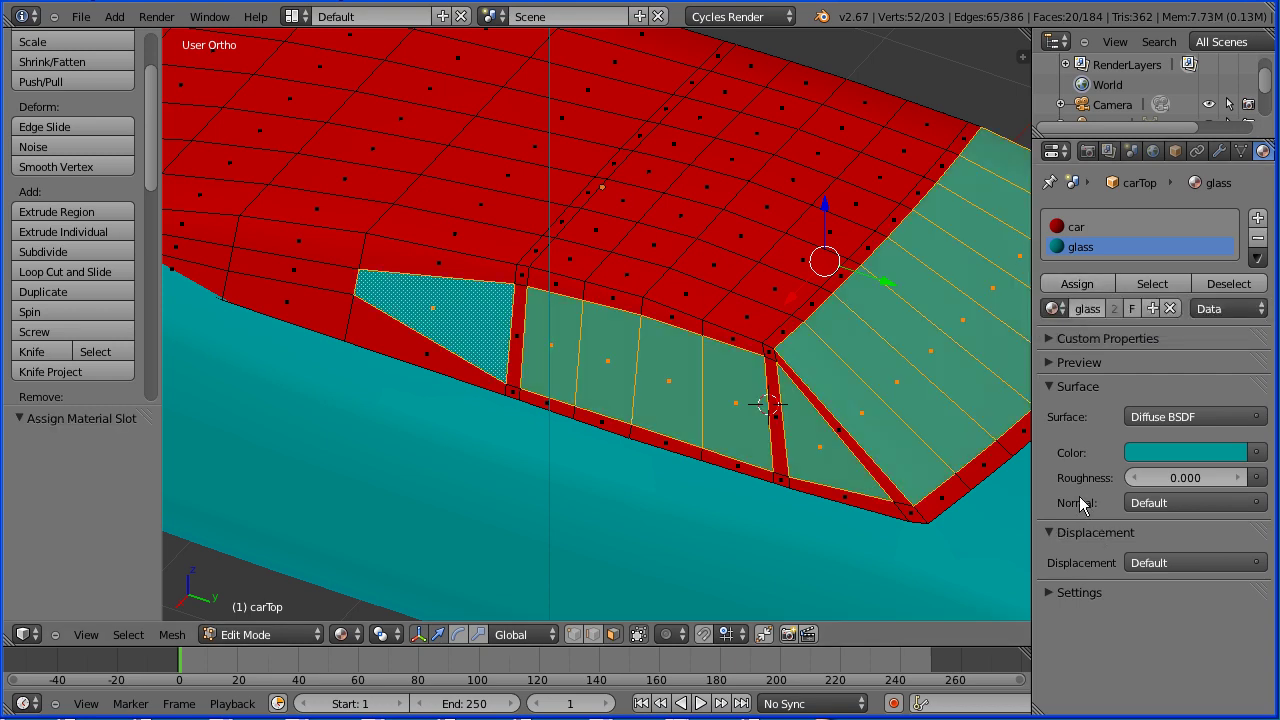
Return to Object Mode and replace the car body's glass material with the car material
click(282, 640)
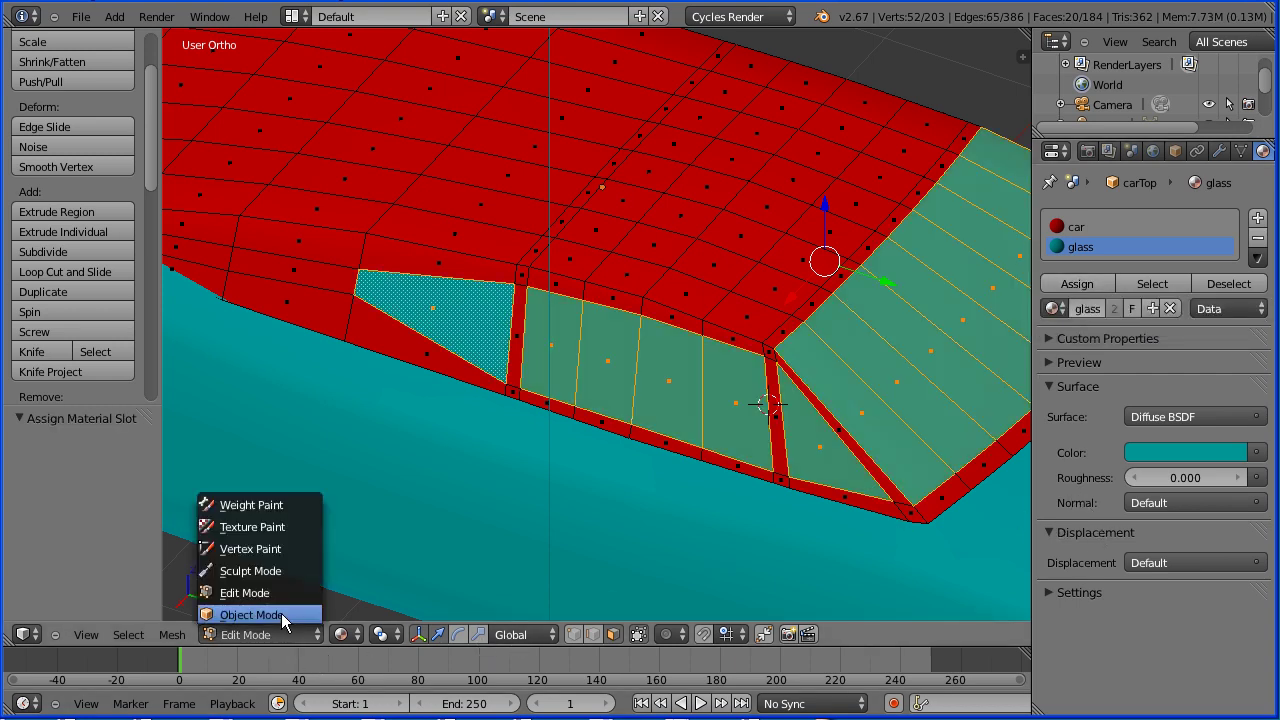
click(281, 613)
right_click(568, 504)
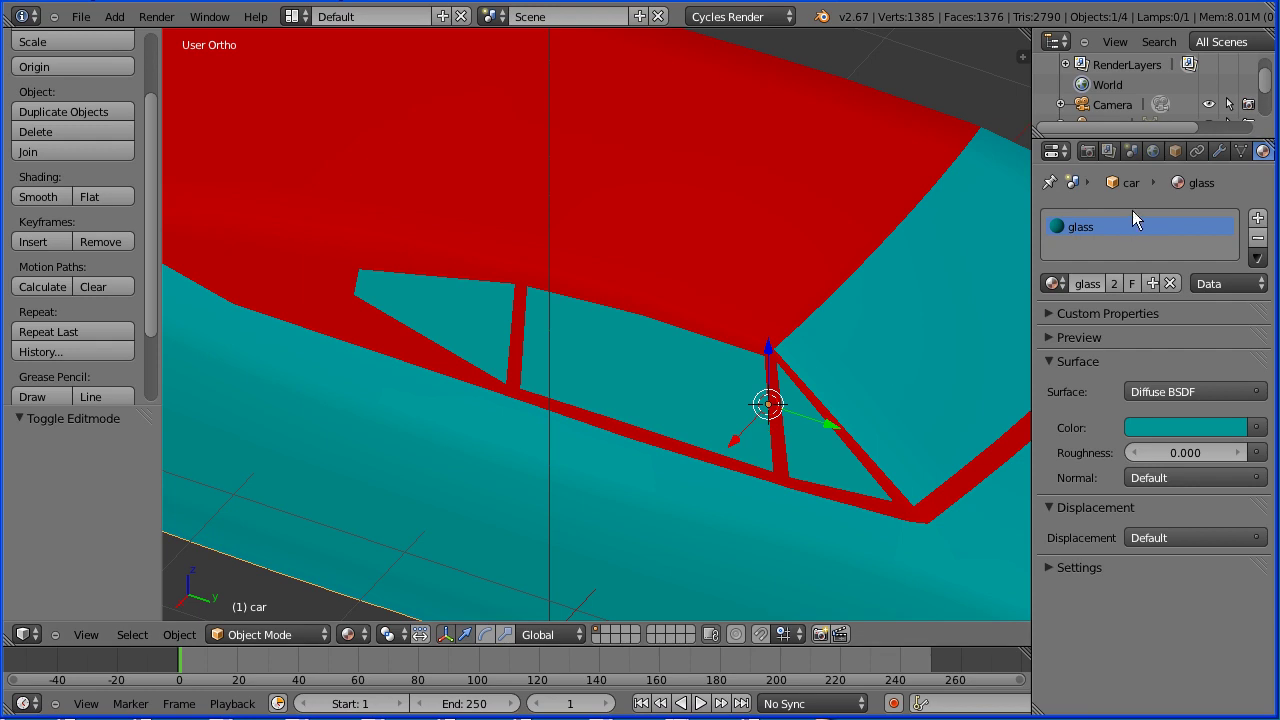
click(1058, 283)
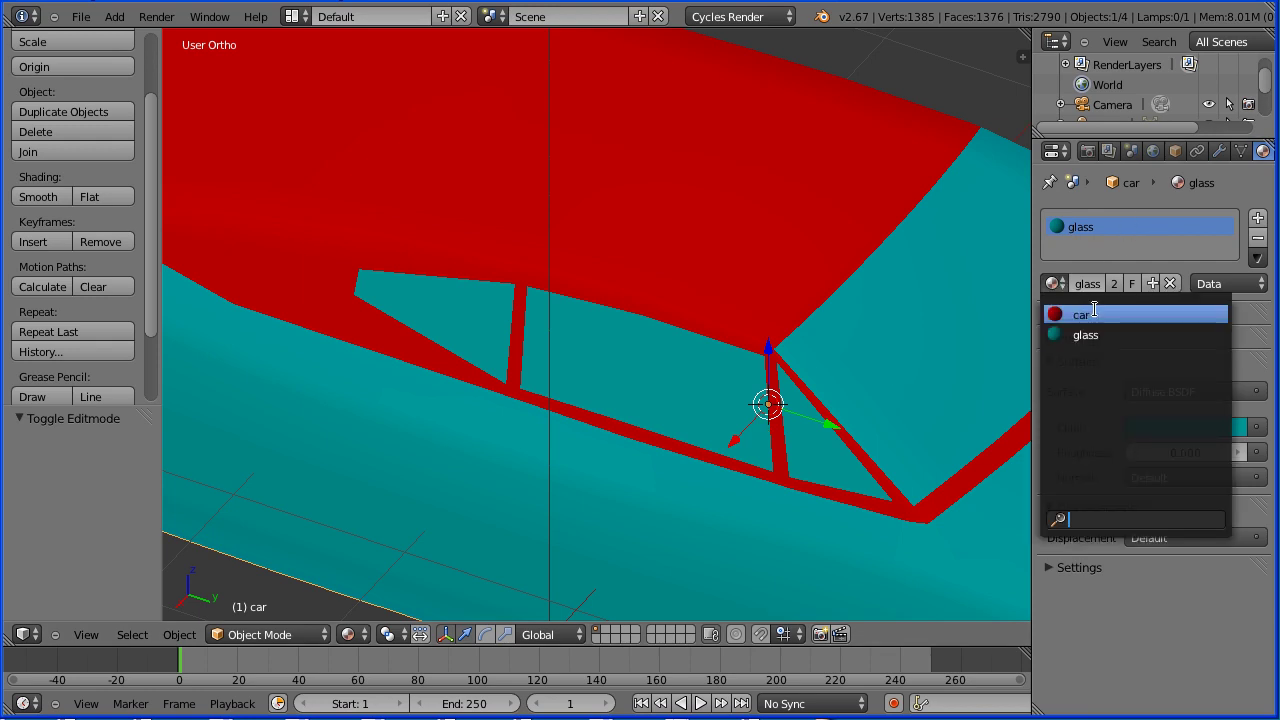
click(1095, 314)
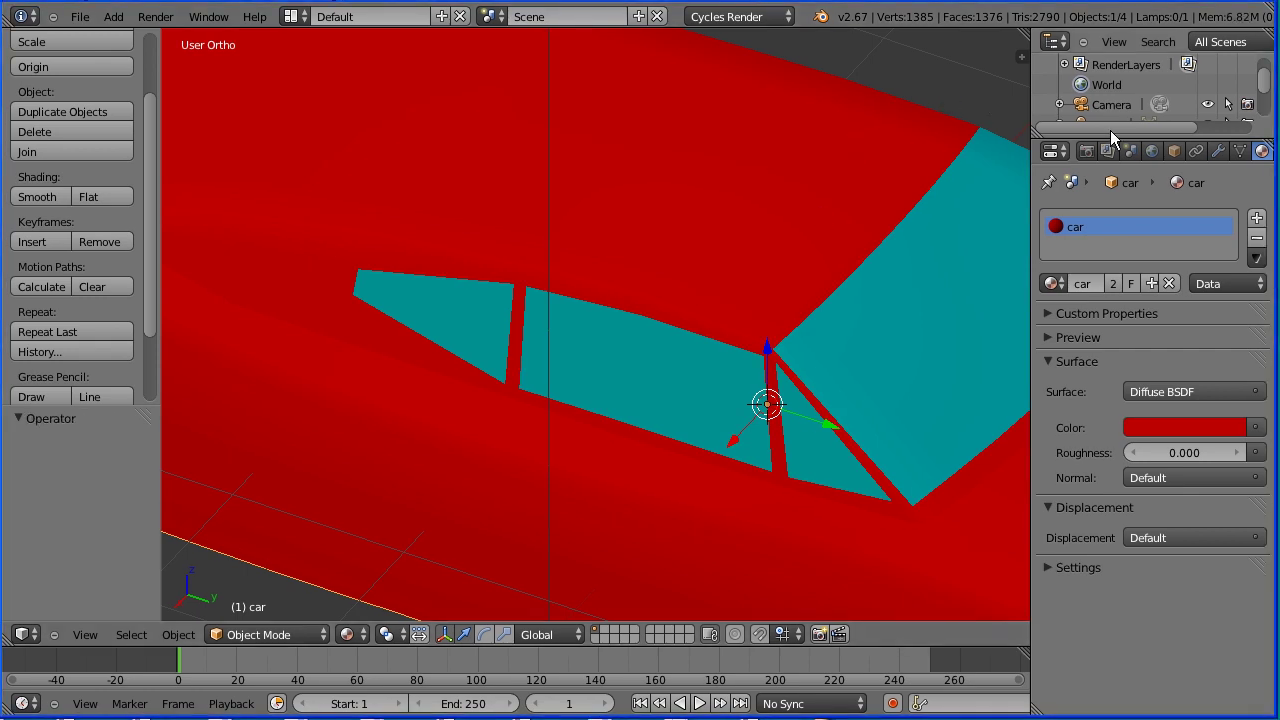
Enlarge the Outliner and hide both the car and carTop objects in the viewport
drag(1118, 136, 1137, 224)
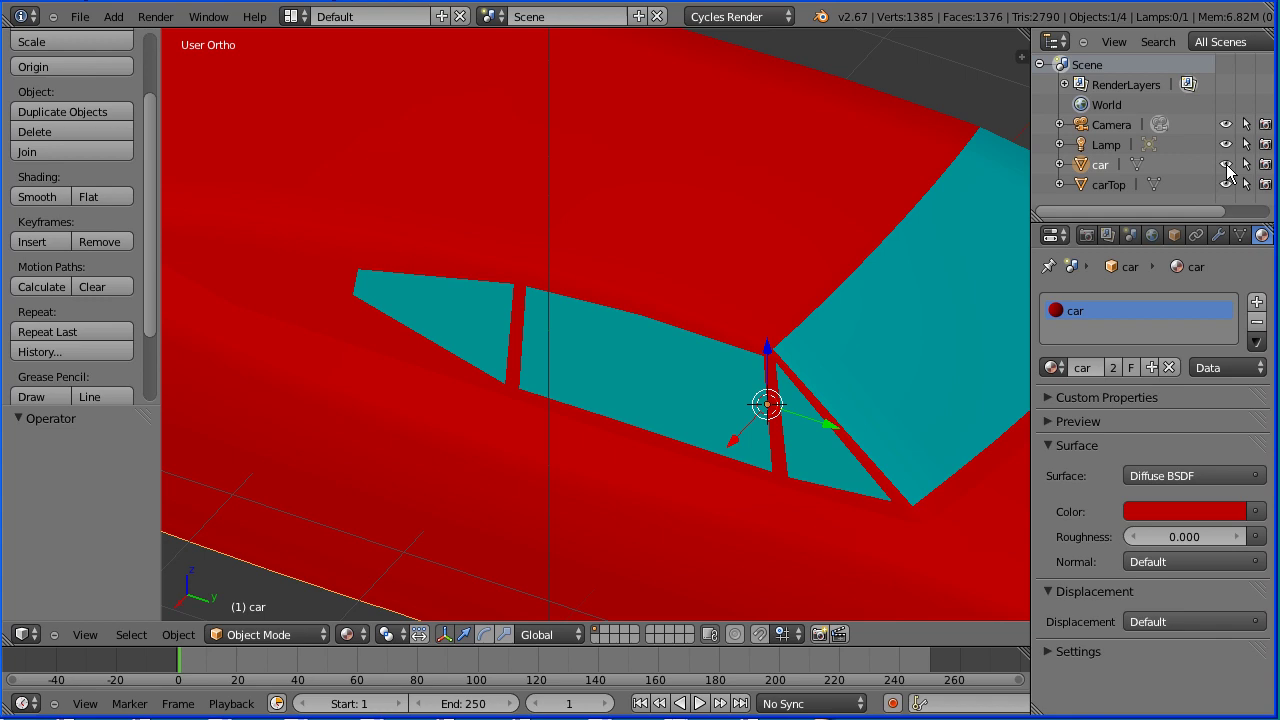
click(1226, 164)
click(1226, 184)
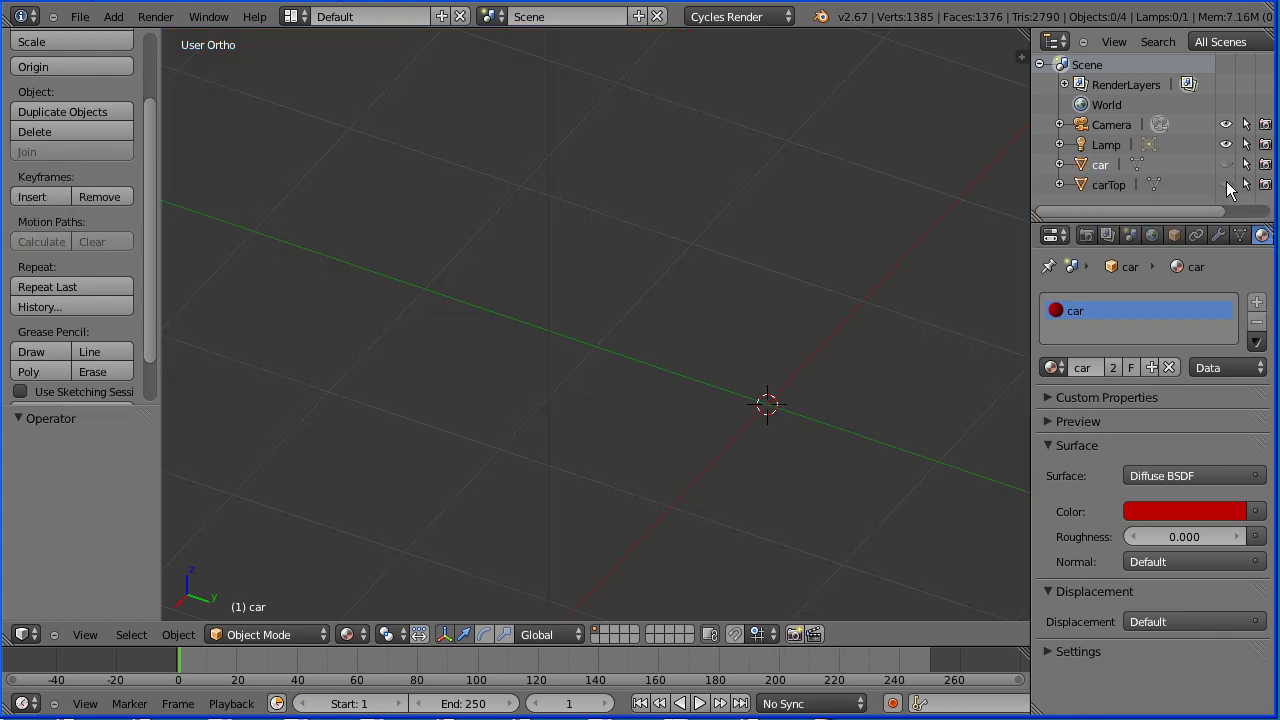
Add a cylinder mesh and set its Z scale to 0.5
click(113, 16)
mouse_move(140, 37)
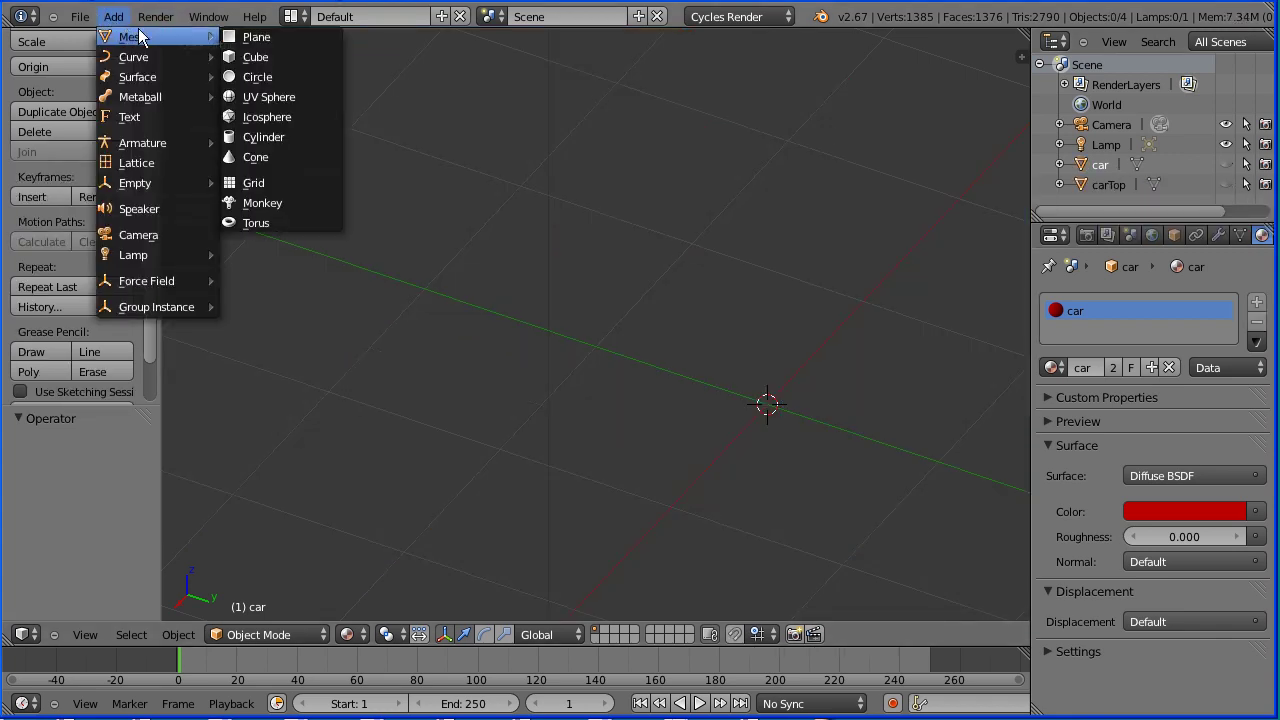
click(296, 137)
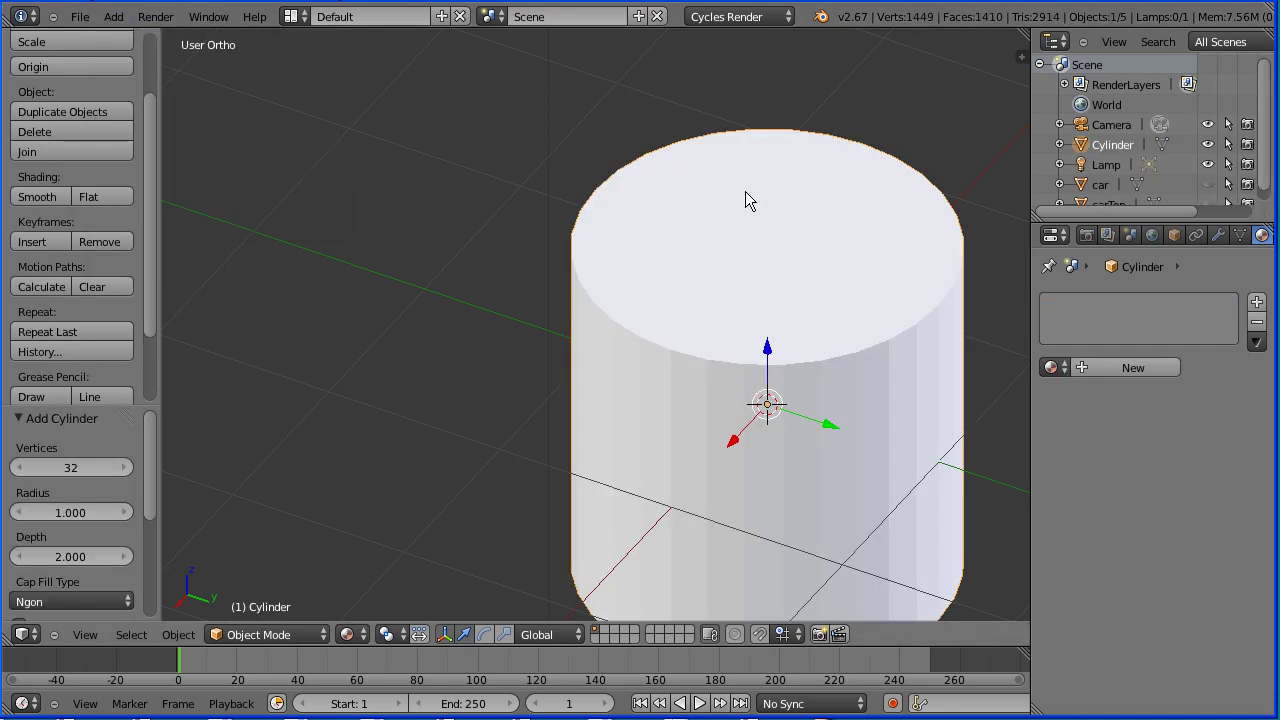
click(1172, 235)
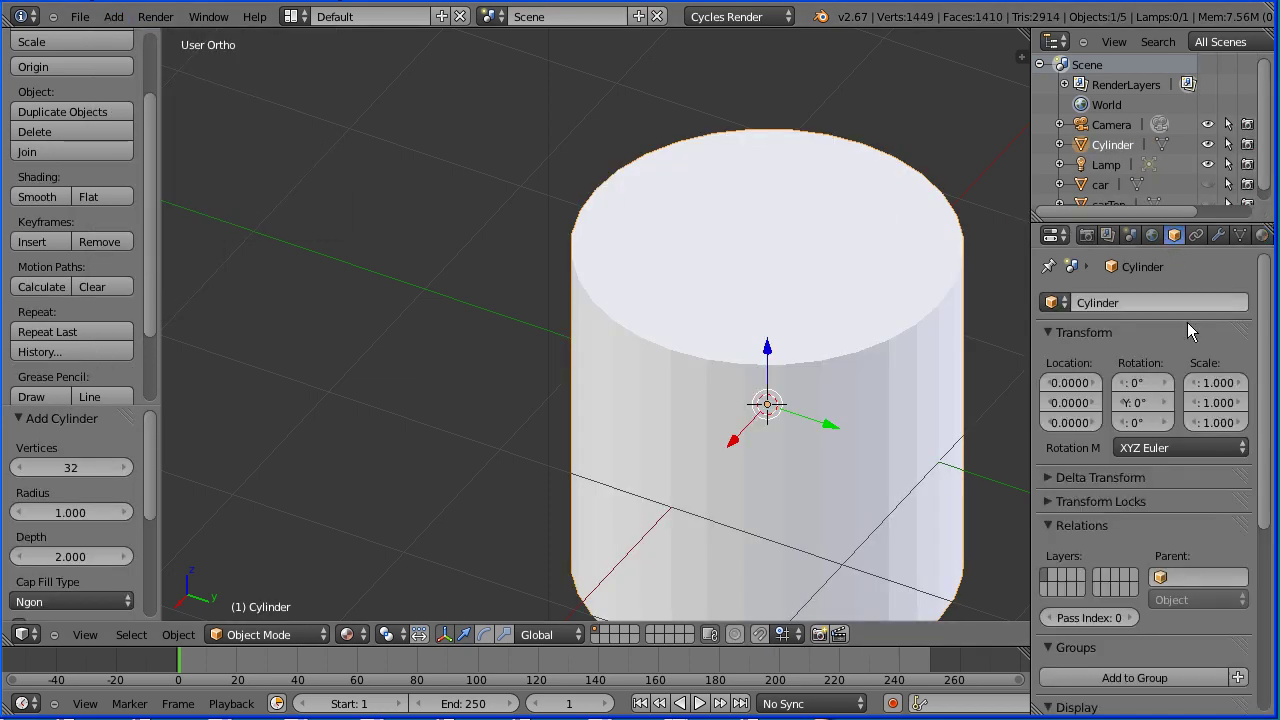
click(1213, 420)
text(0.5)
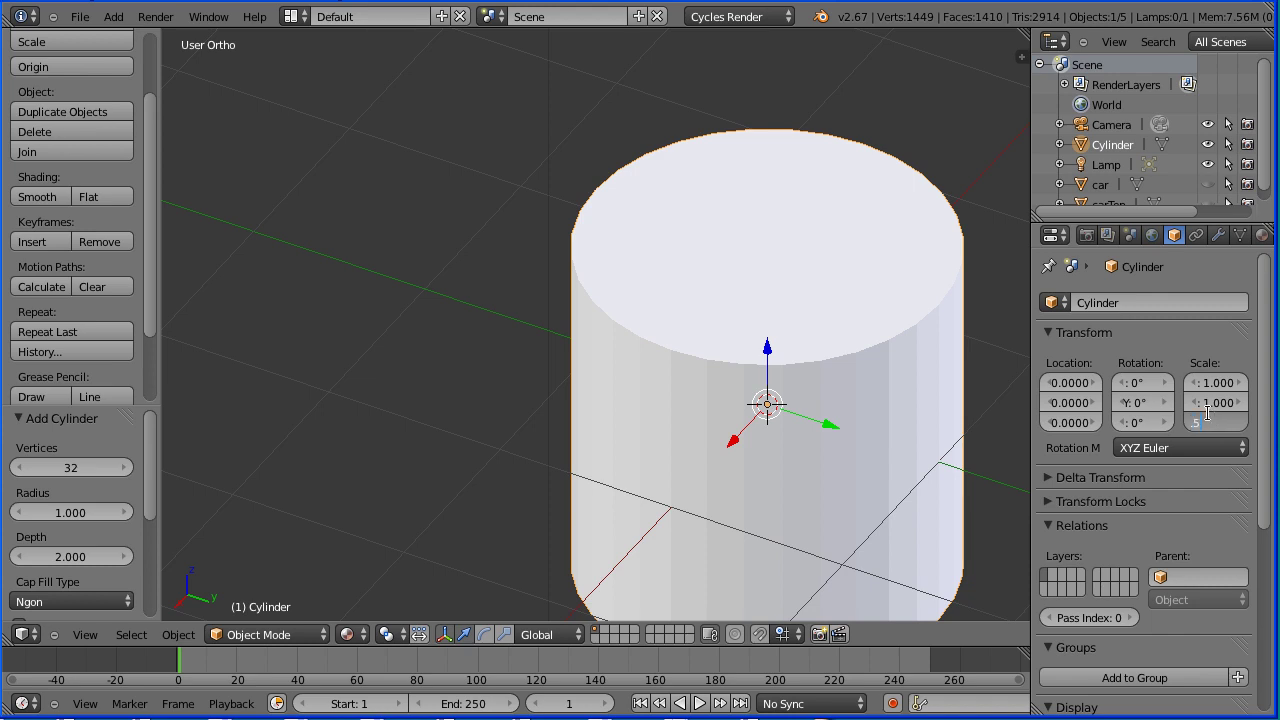
key(Return)
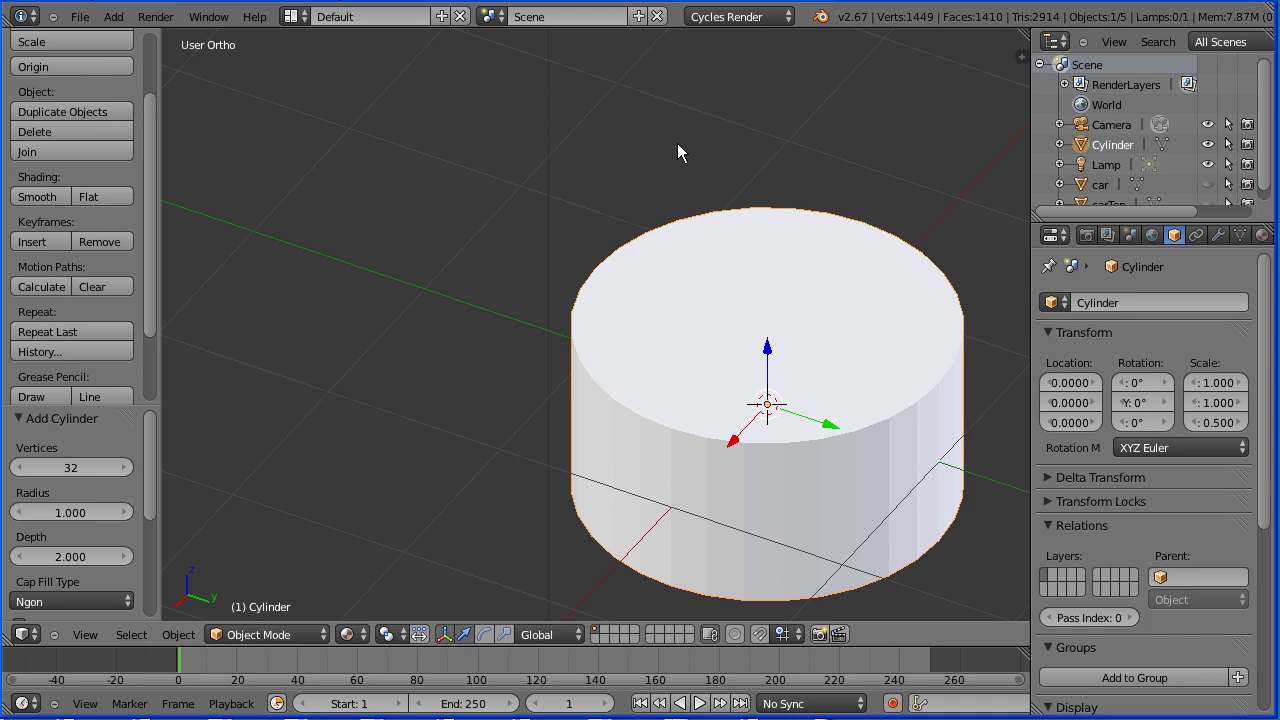
Scale the cylinder uniformly by 0.6 and set its Y rotation to 90°
text(s0.6)
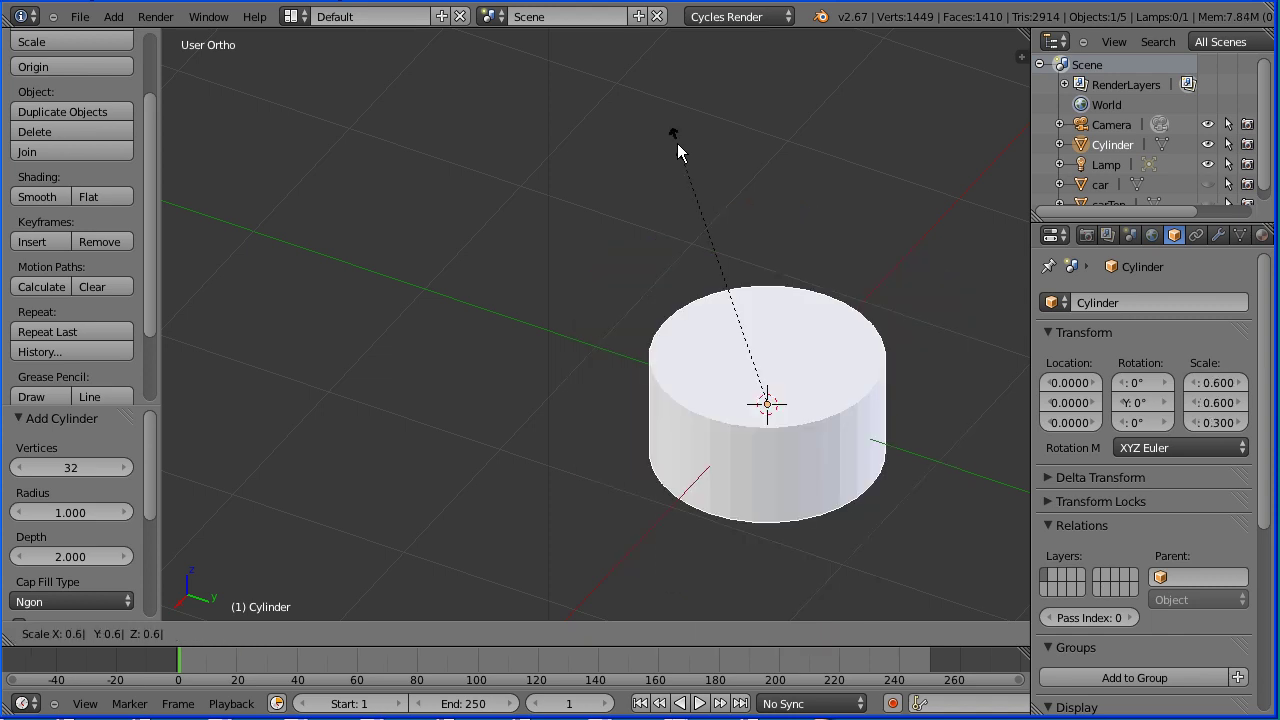
key(Return)
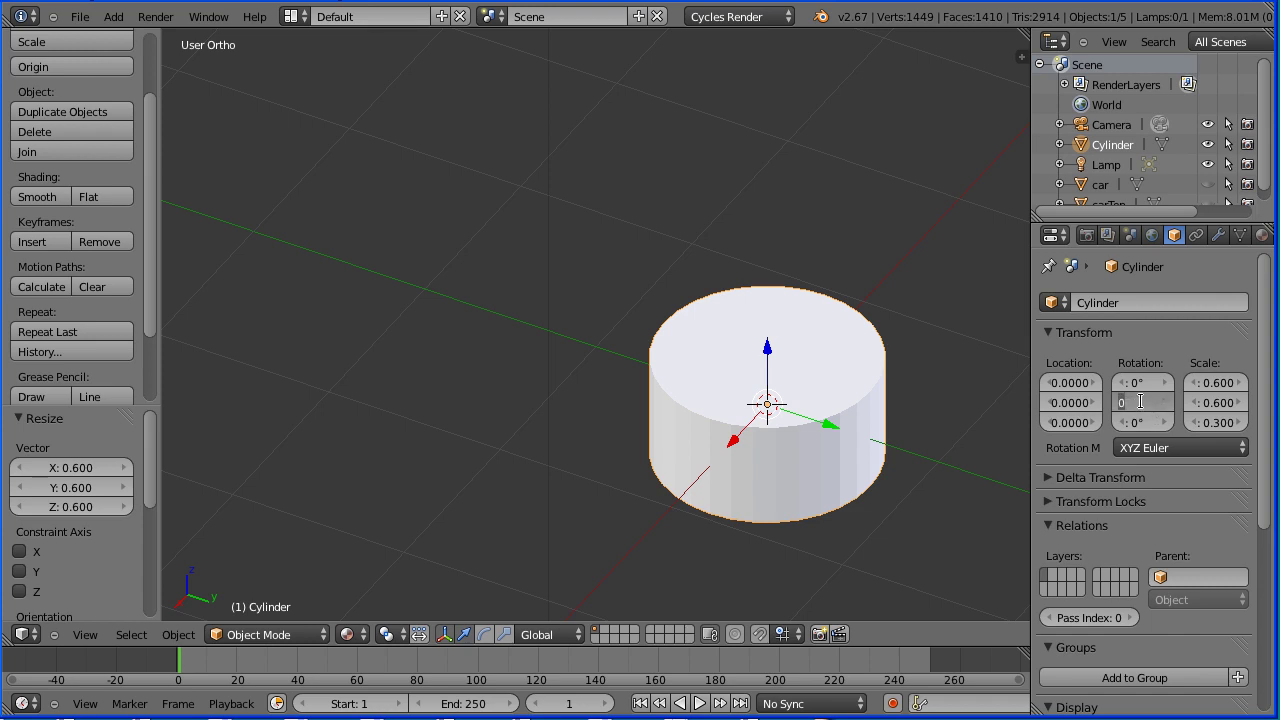
text(9)
key(Return)
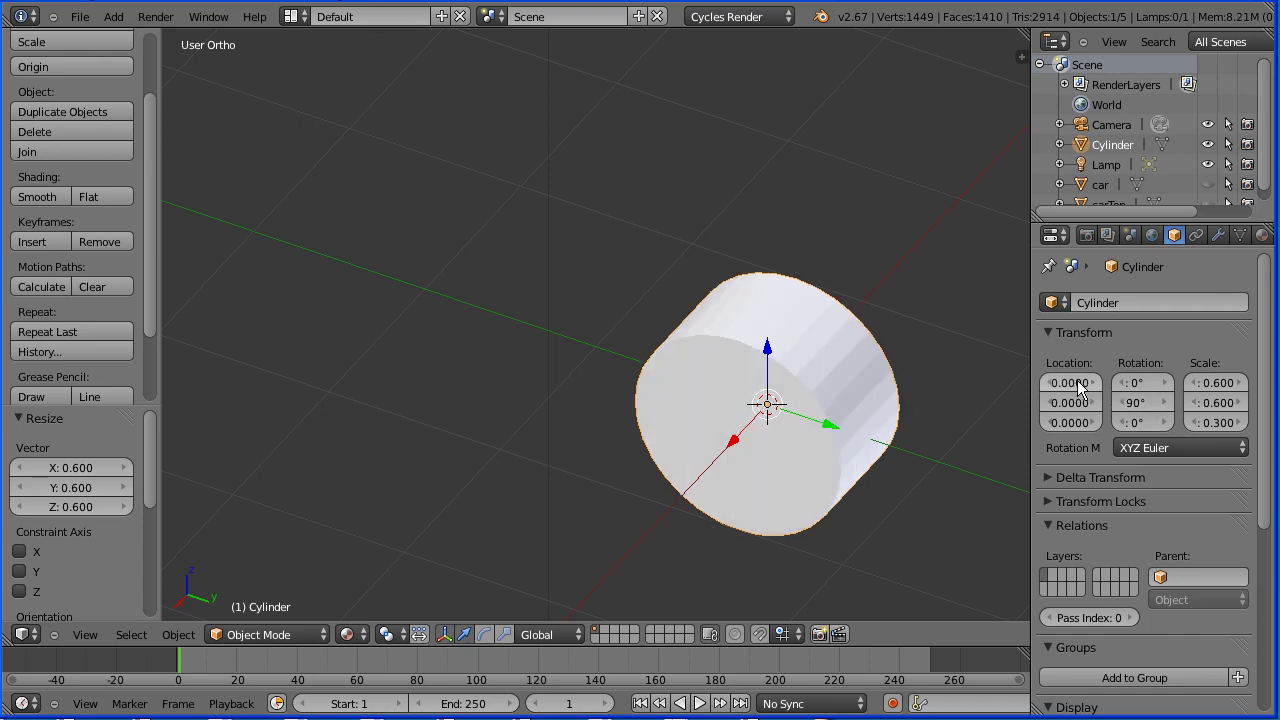
Set the cylinder's X location to 2 and apply its rotation and scale
text(2)
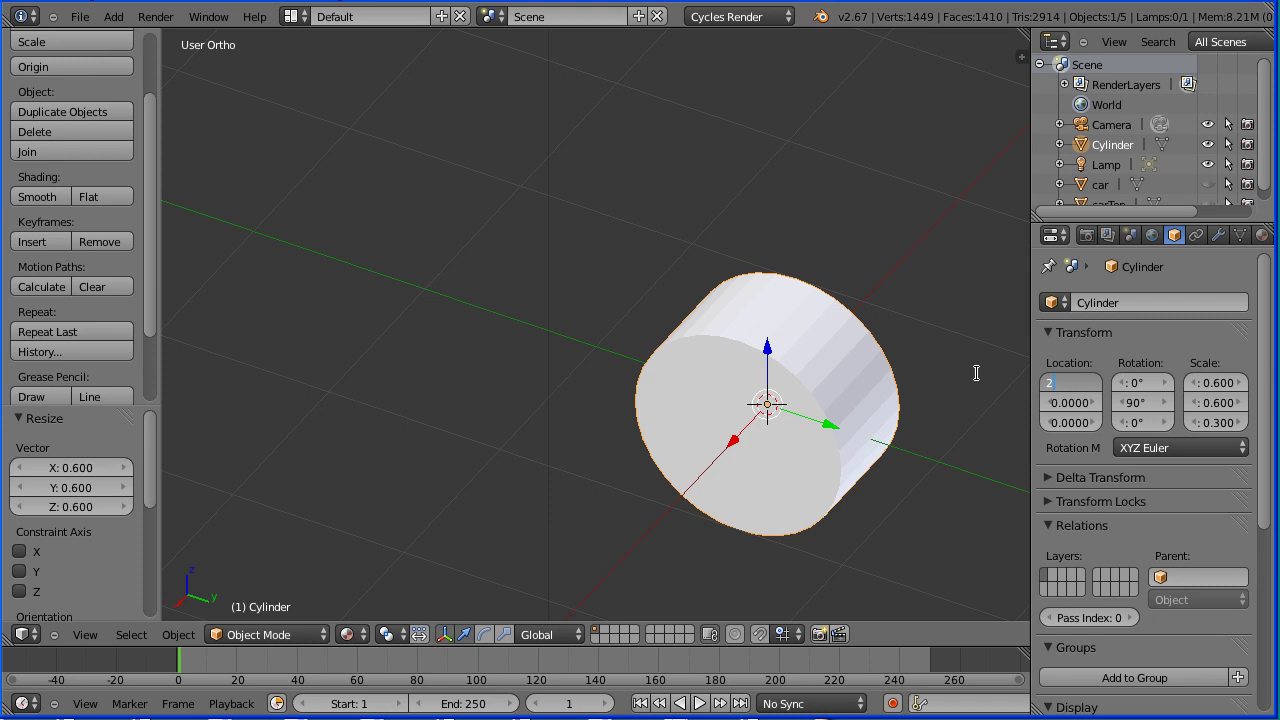
key(Return)
click(179, 634)
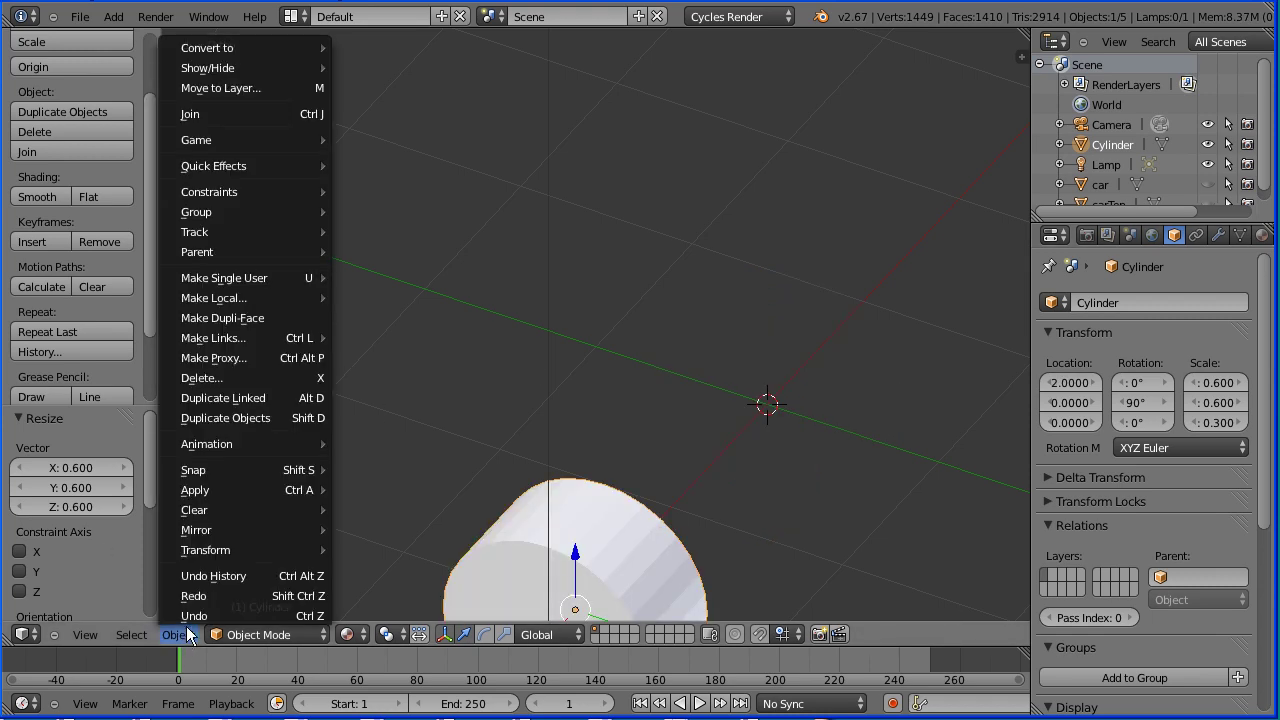
mouse_move(208, 490)
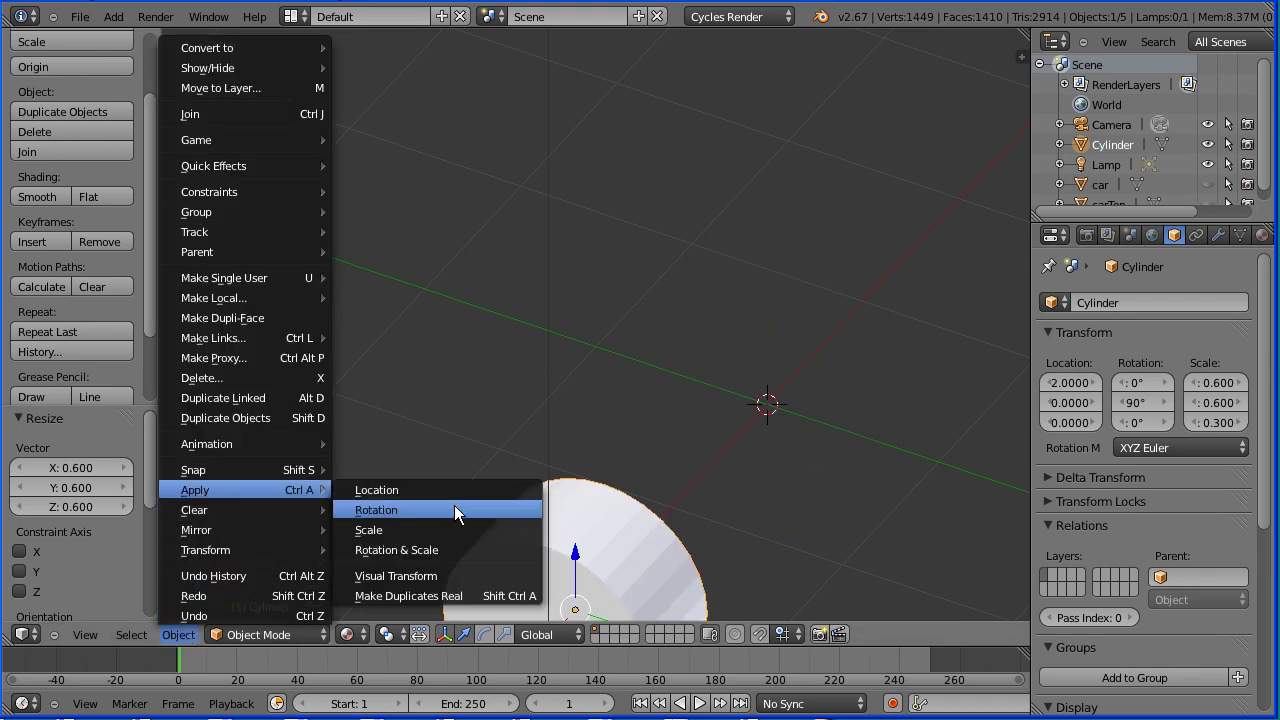
click(490, 551)
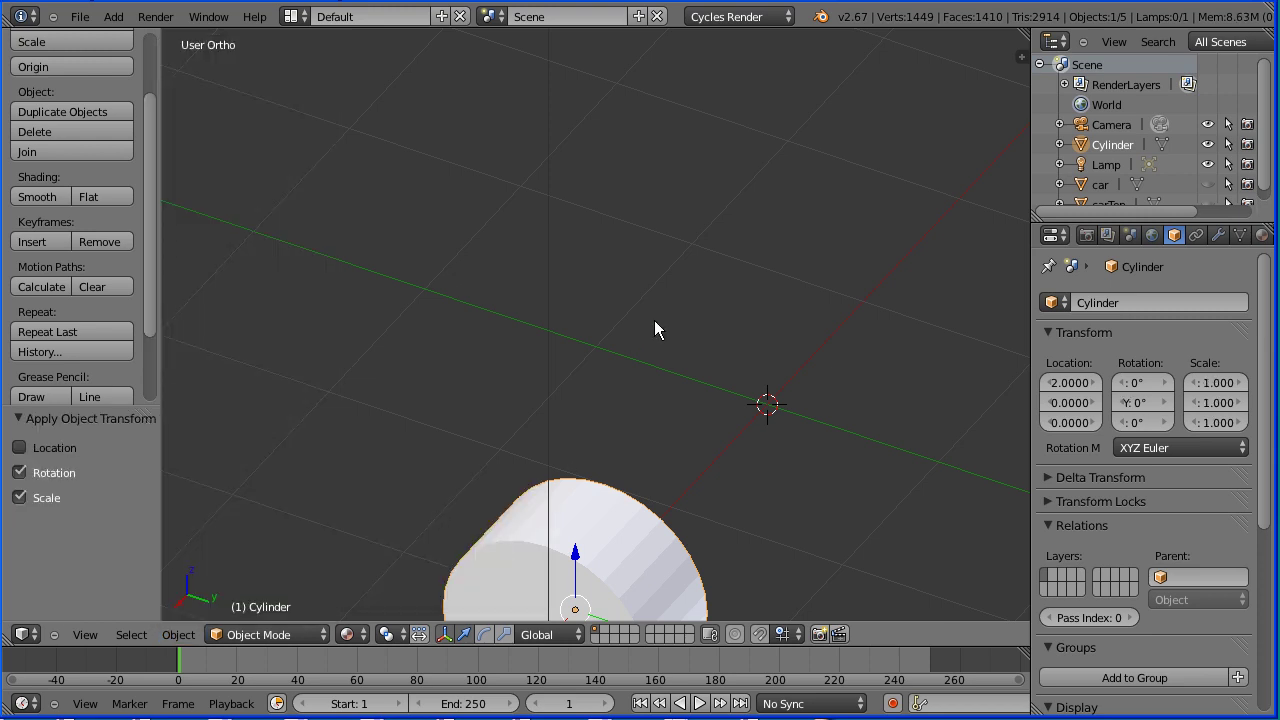
Create a new material for the cylinder and name it "wheel"
click(1262, 234)
click(1085, 367)
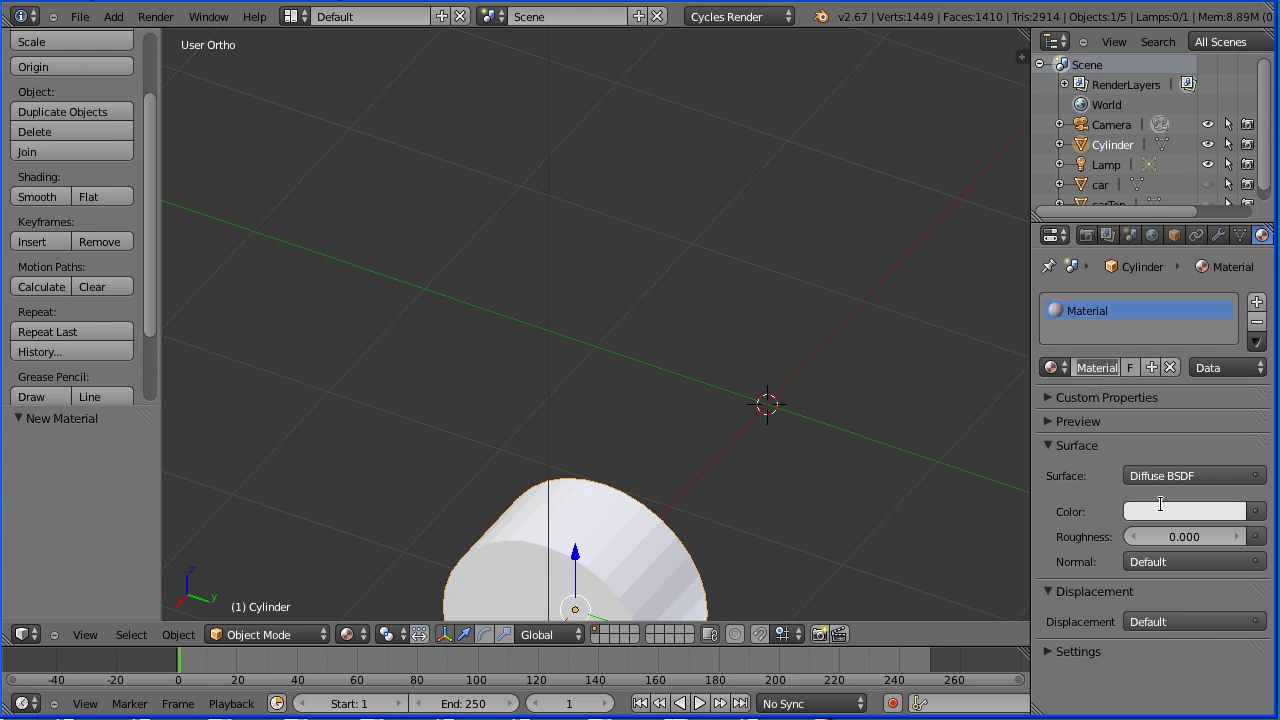
text(wheel)
key(Return)
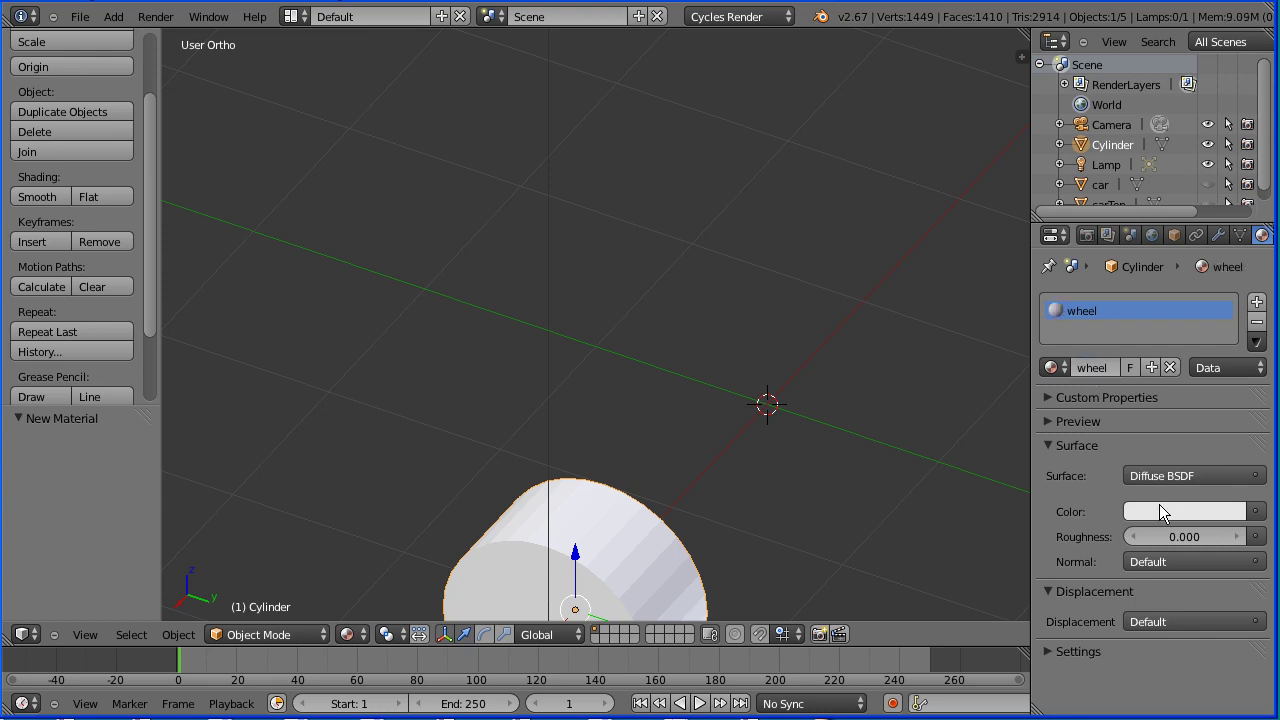
Give the wheel material a near-black diffuse colour by setting its HSV value to 0.01
click(1158, 511)
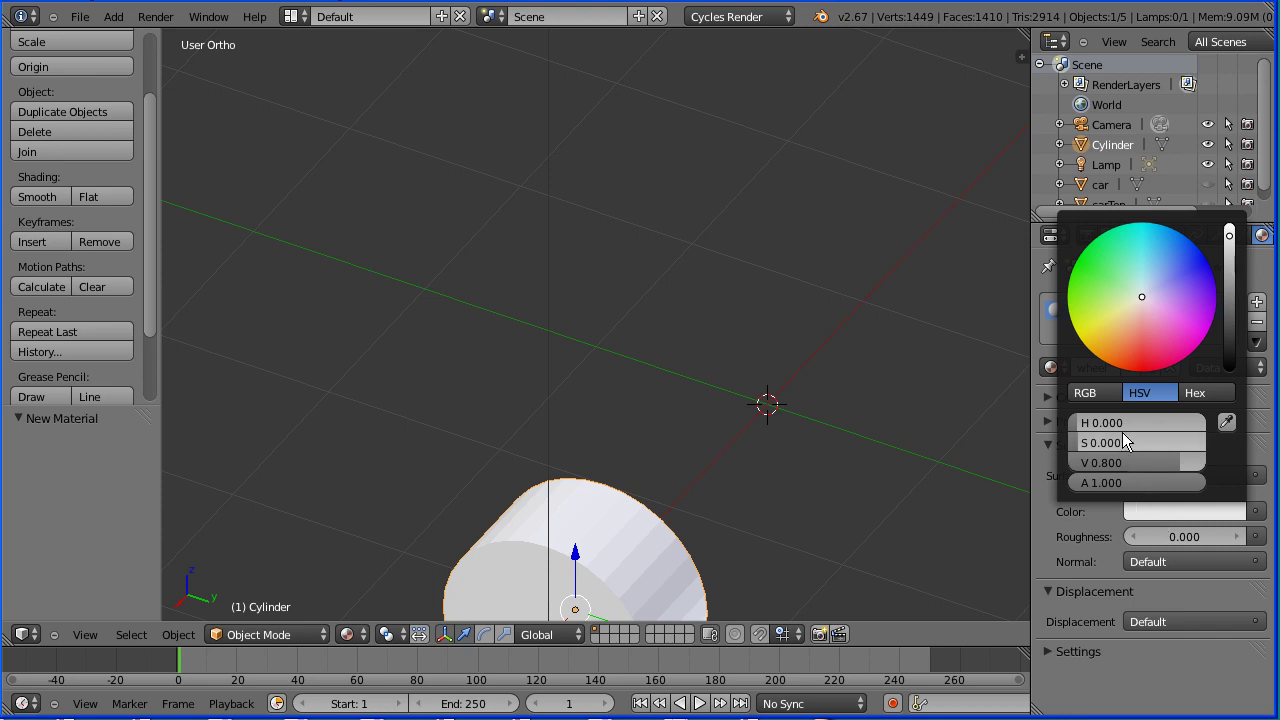
click(1100, 391)
click(1145, 393)
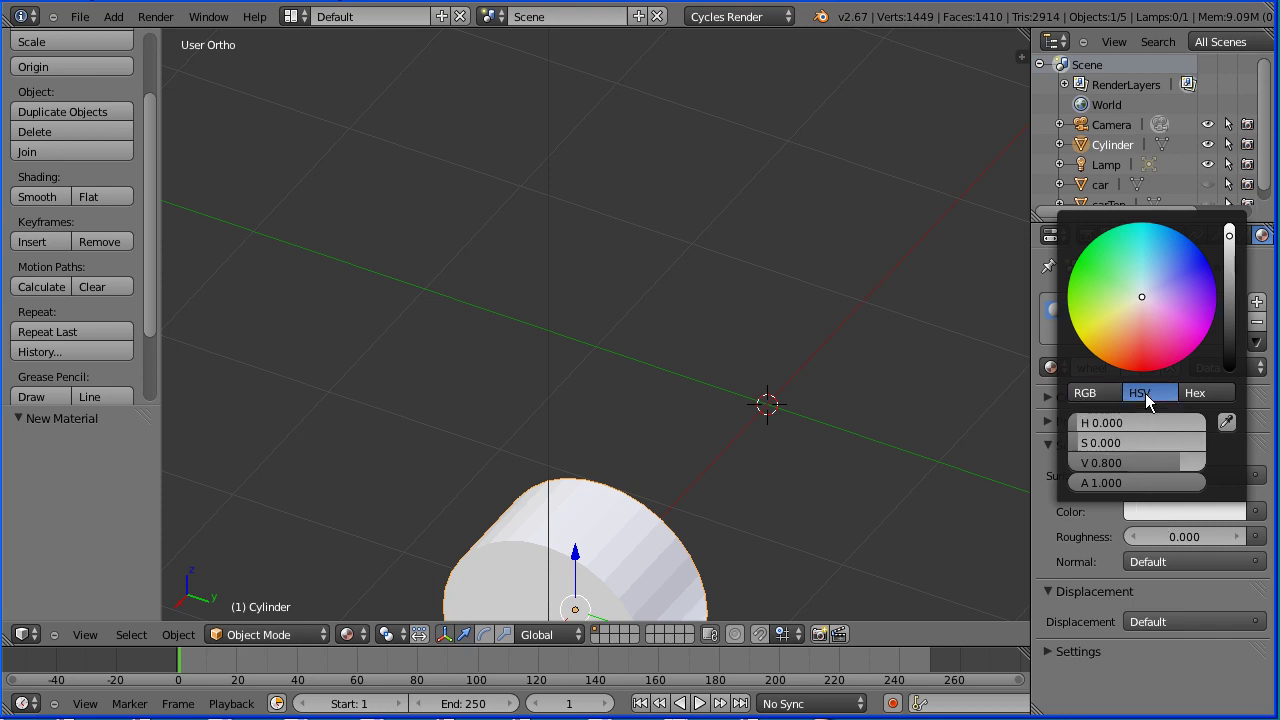
click(1101, 461)
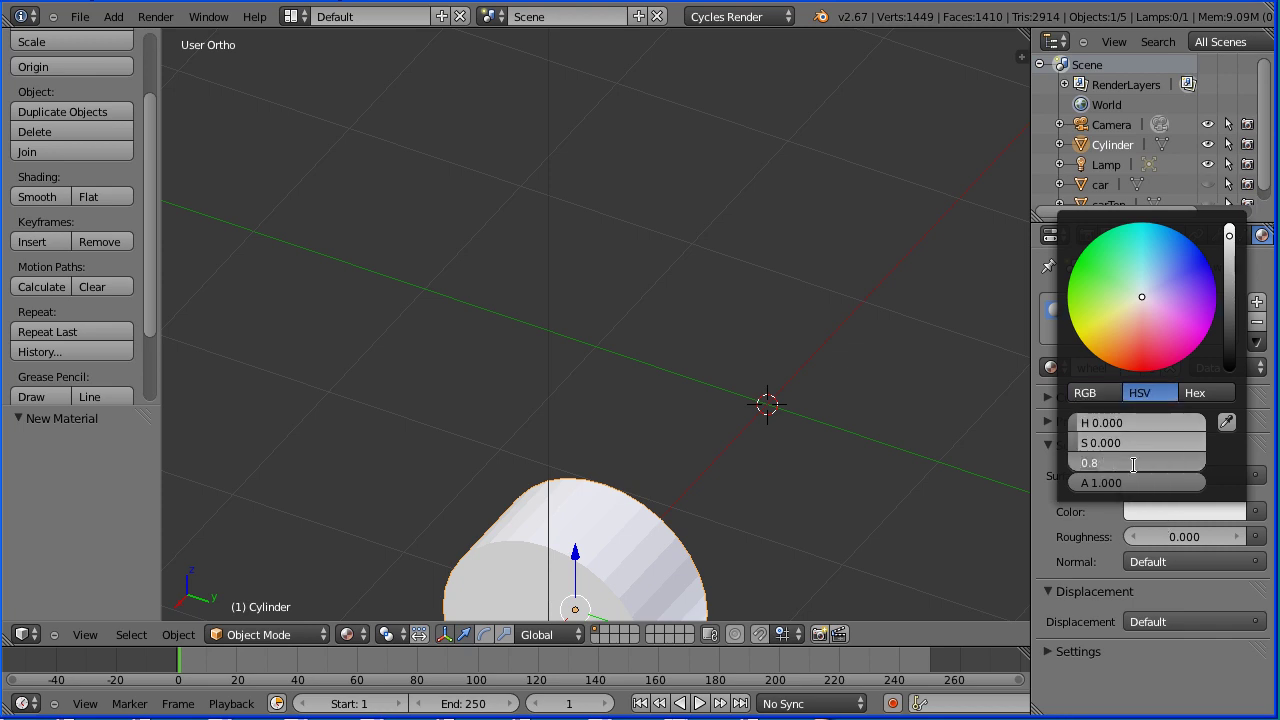
key(BackSpace)
text(.01)
key(Return)
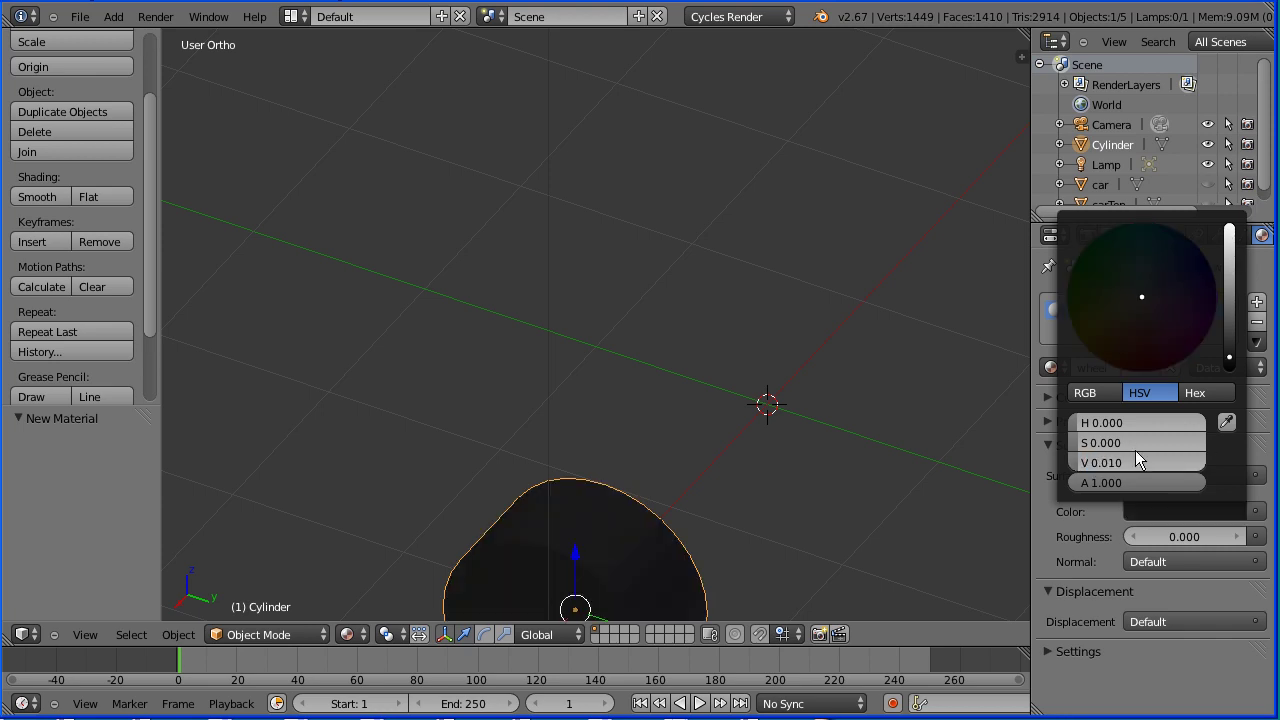
Unhide the car and carTop objects and switch the viewport to quad view
click(1205, 182)
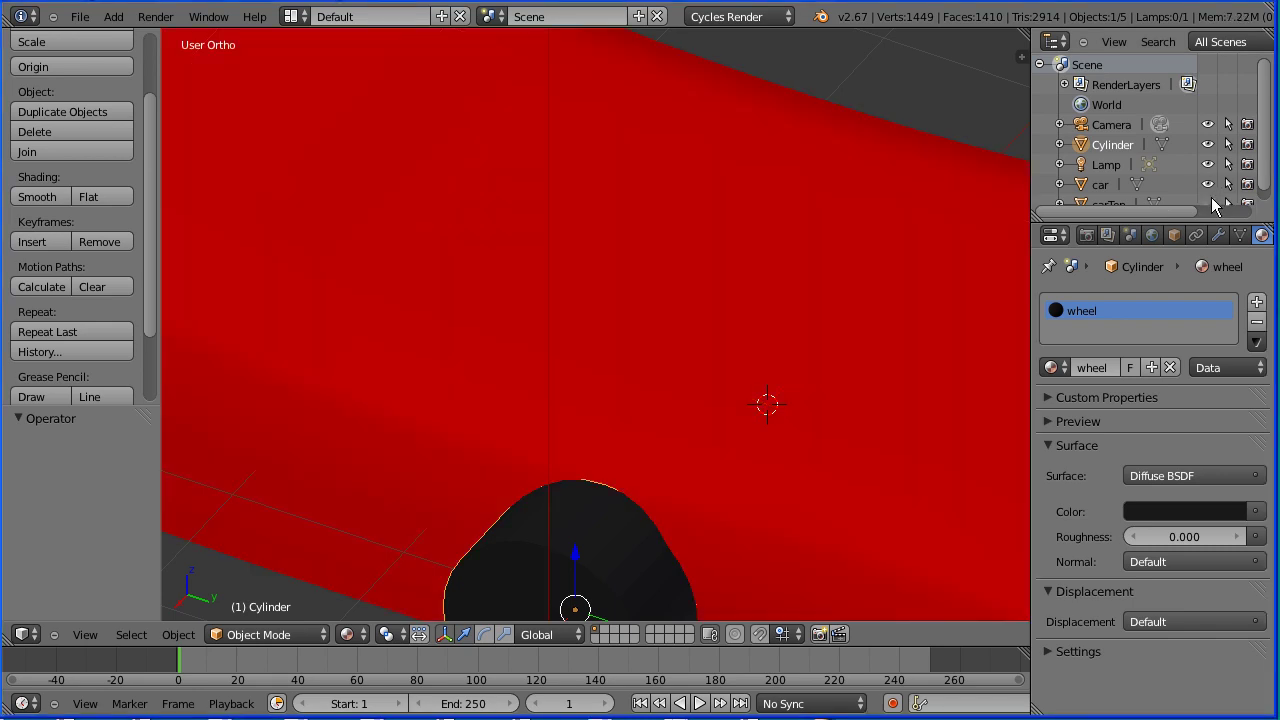
click(1206, 199)
click(95, 634)
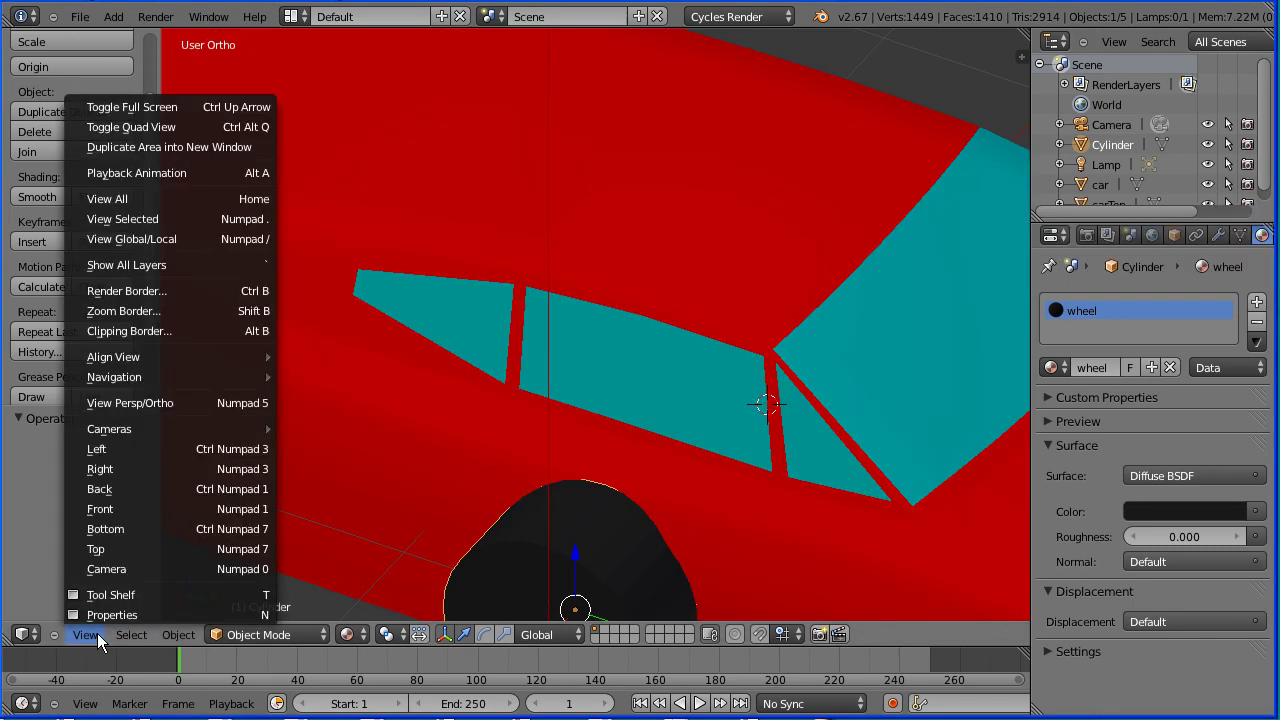
click(224, 127)
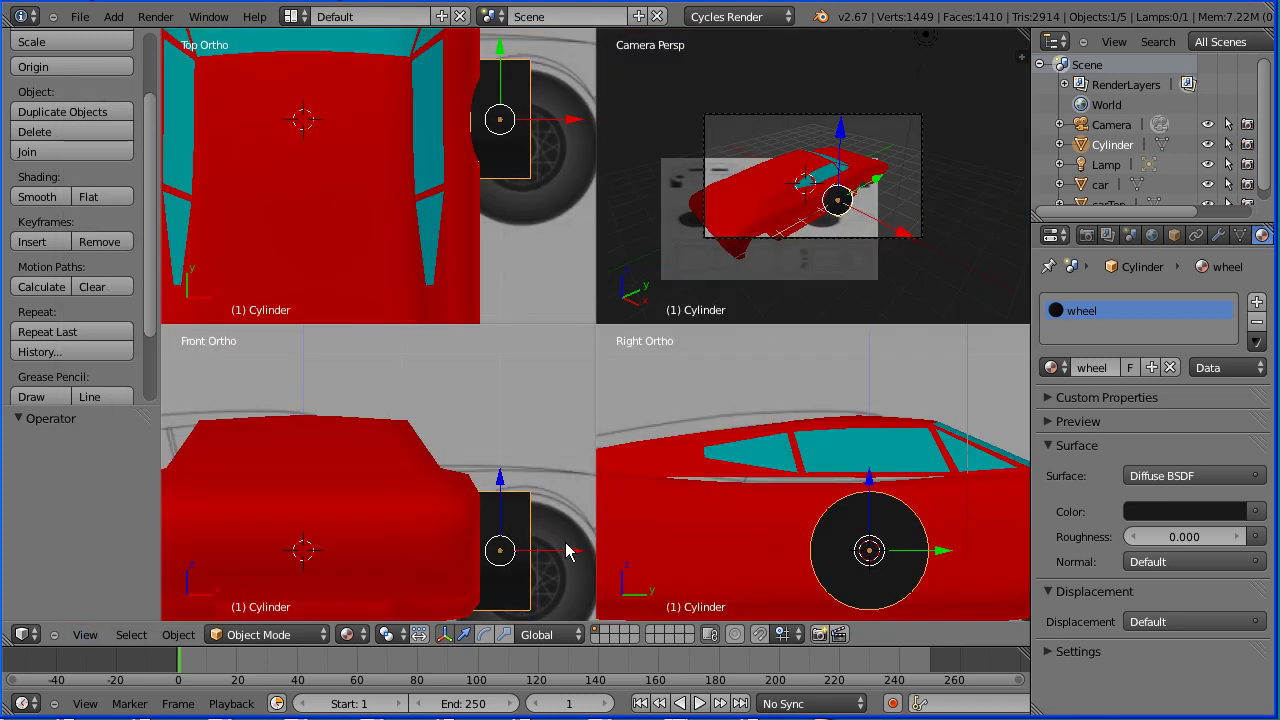
Move the wheel cylinder near the front wheel arch, by about -0.47 in X, -0.57 in Z and 2.0 in Y
drag(578, 558, 530, 570)
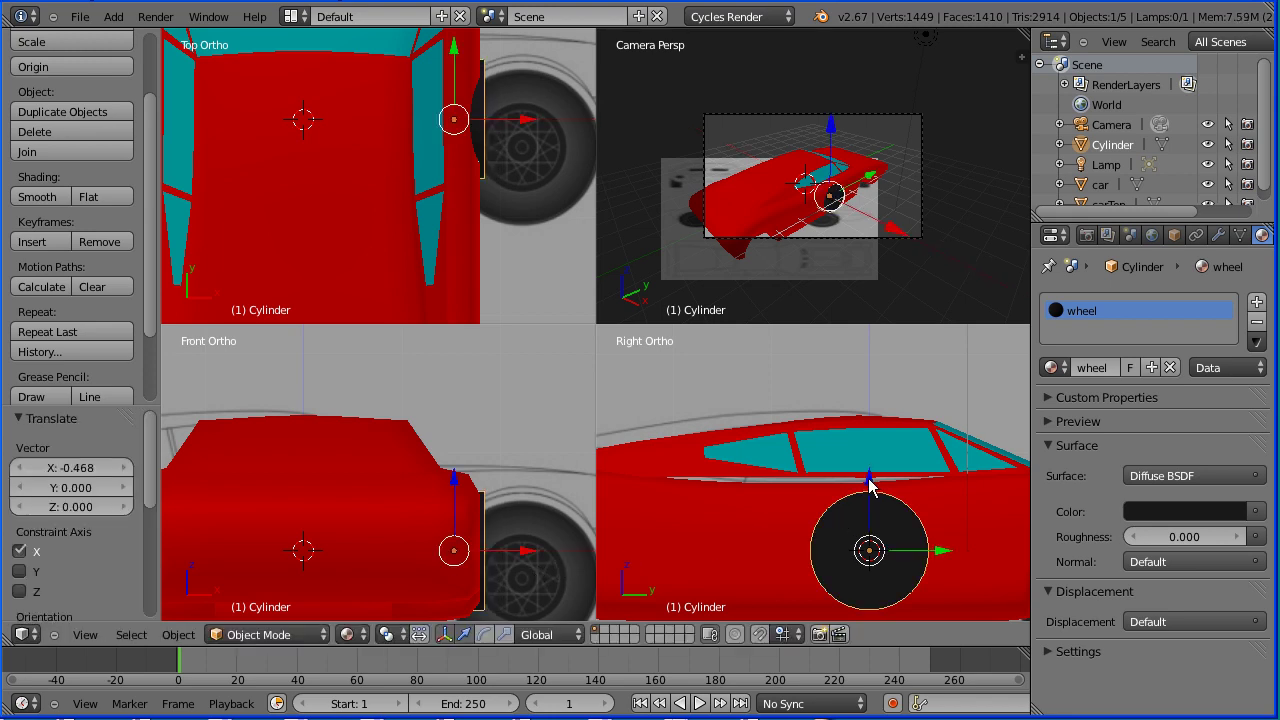
drag(869, 487, 871, 538)
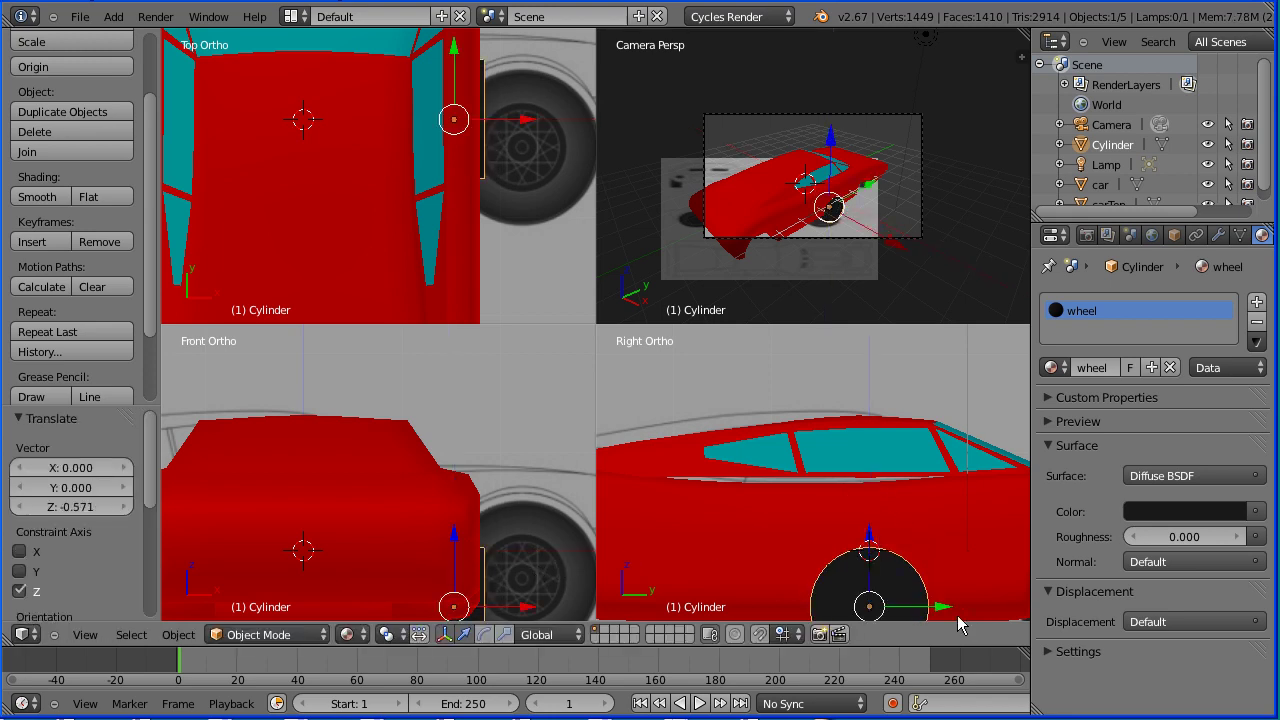
drag(944, 611, 1140, 612)
Fit the wheel cylinder into the front wheel arch at about X 1.48, Y 2.32, Z -0.39
shift+middle_drag(447, 513, 494, 395)
shift+middle_drag(918, 513, 644, 395)
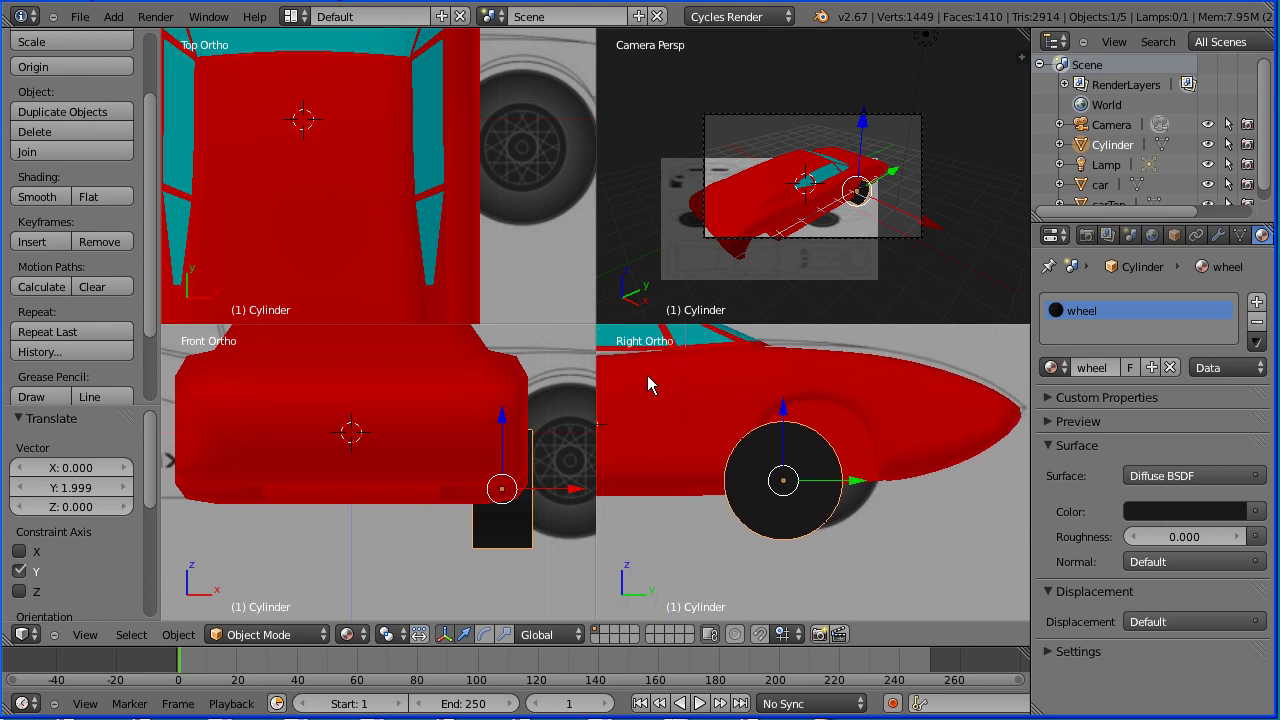
scroll(820, 495, up, 3)
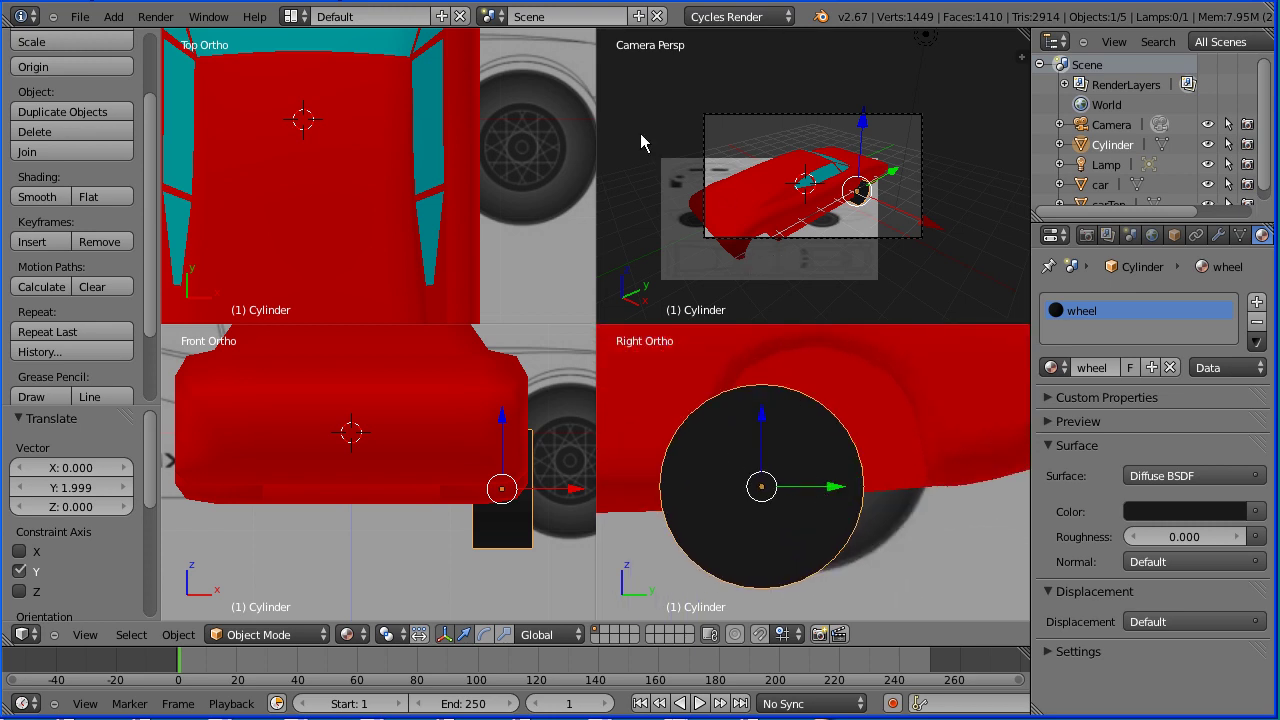
middle_drag(640, 133, 965, 320)
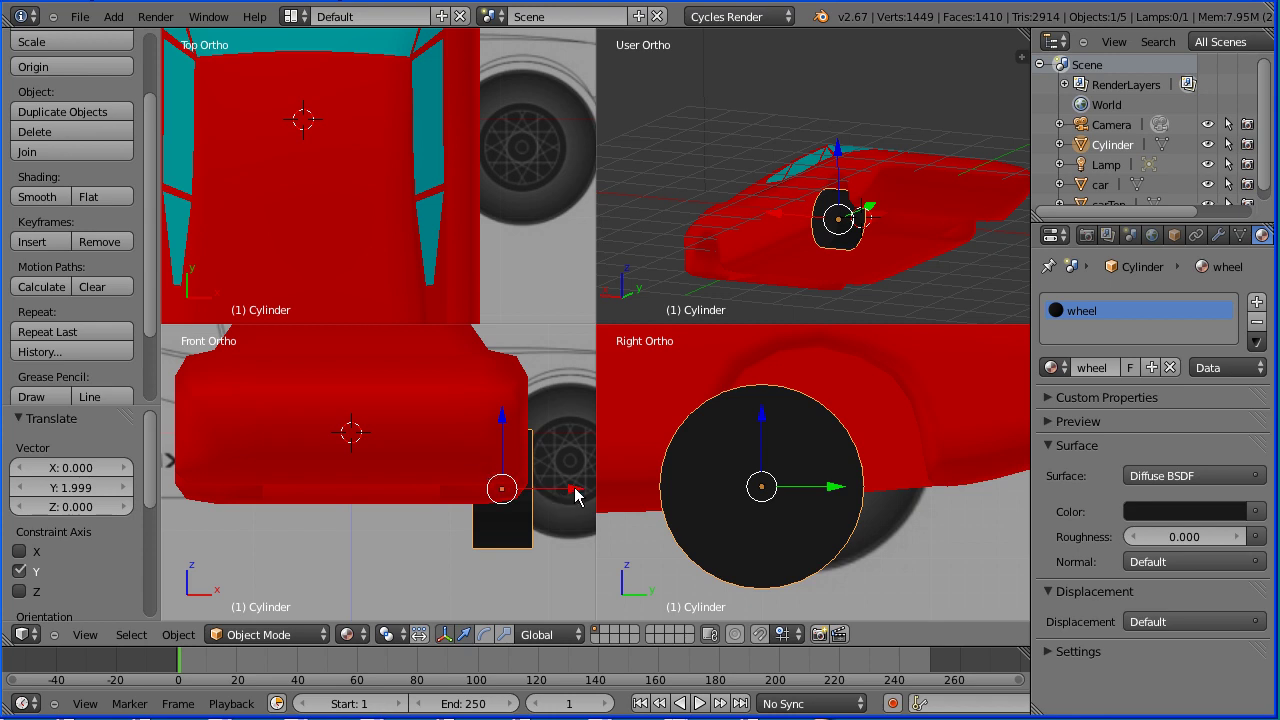
drag(575, 495, 571, 497)
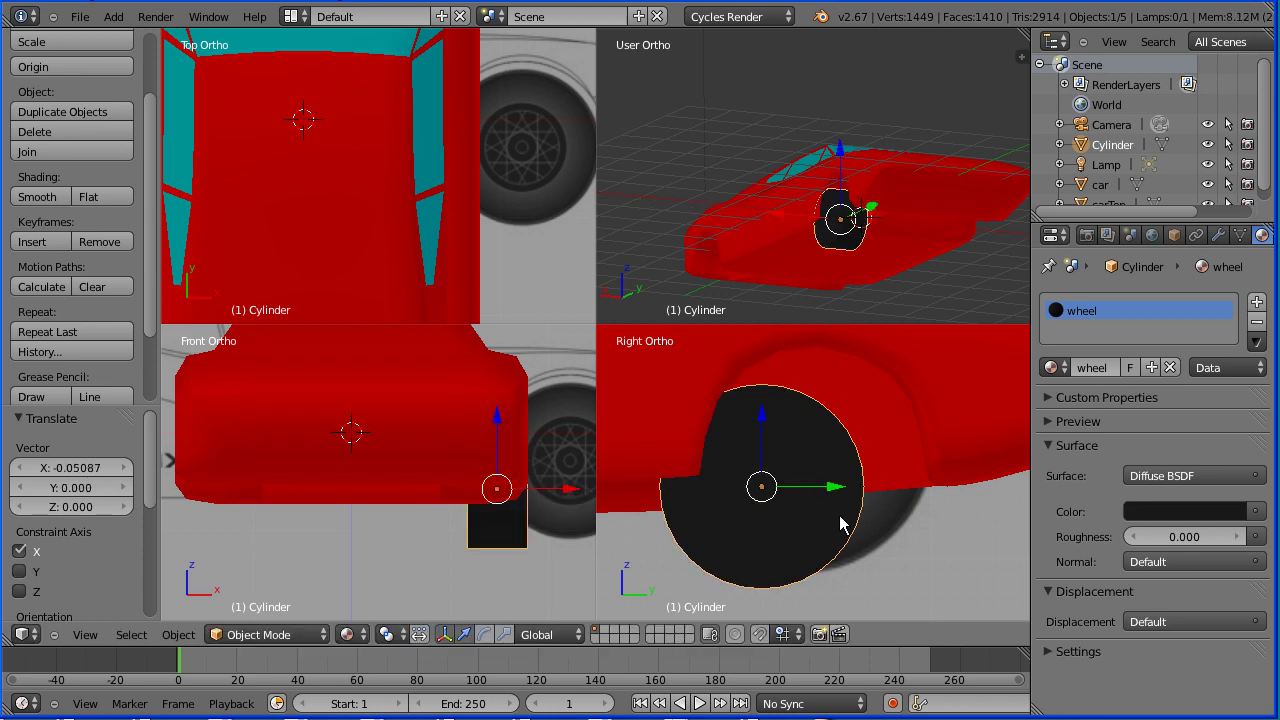
drag(837, 491, 890, 483)
drag(820, 428, 822, 387)
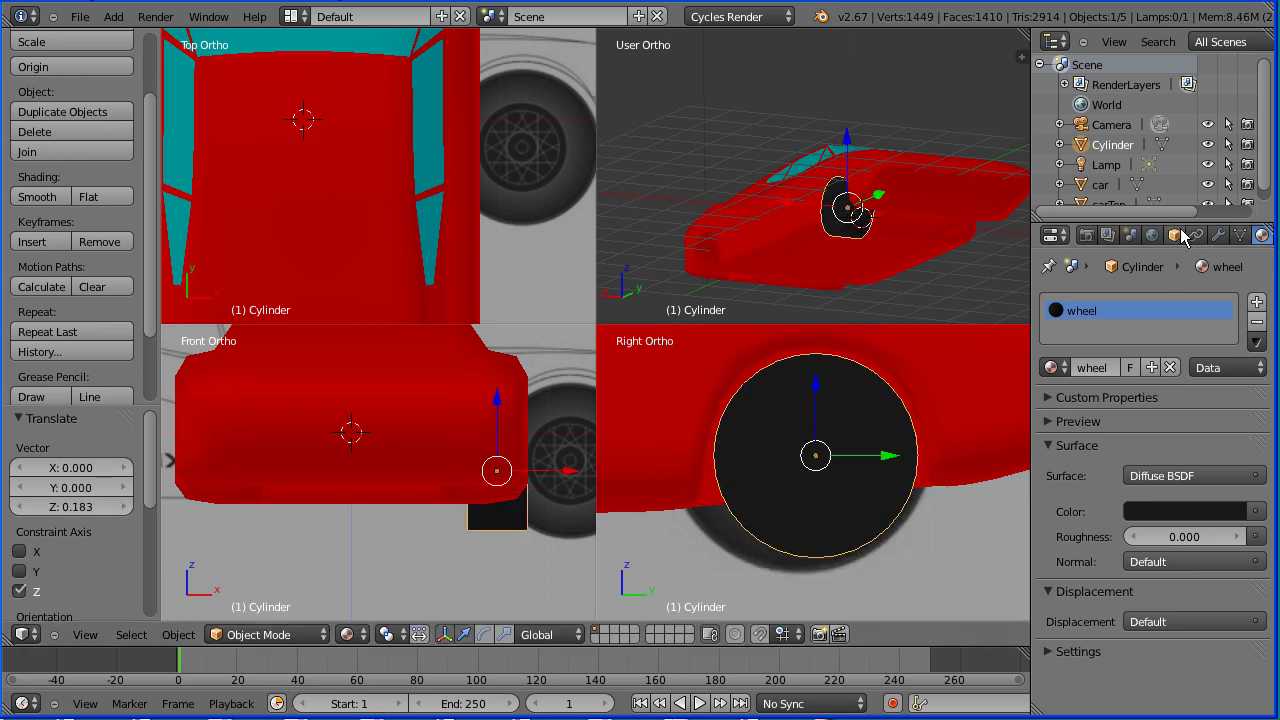
Set the wheel cylinder's location to X 1.47, Y 2.31, Z -0.37
click(1176, 236)
click(1079, 383)
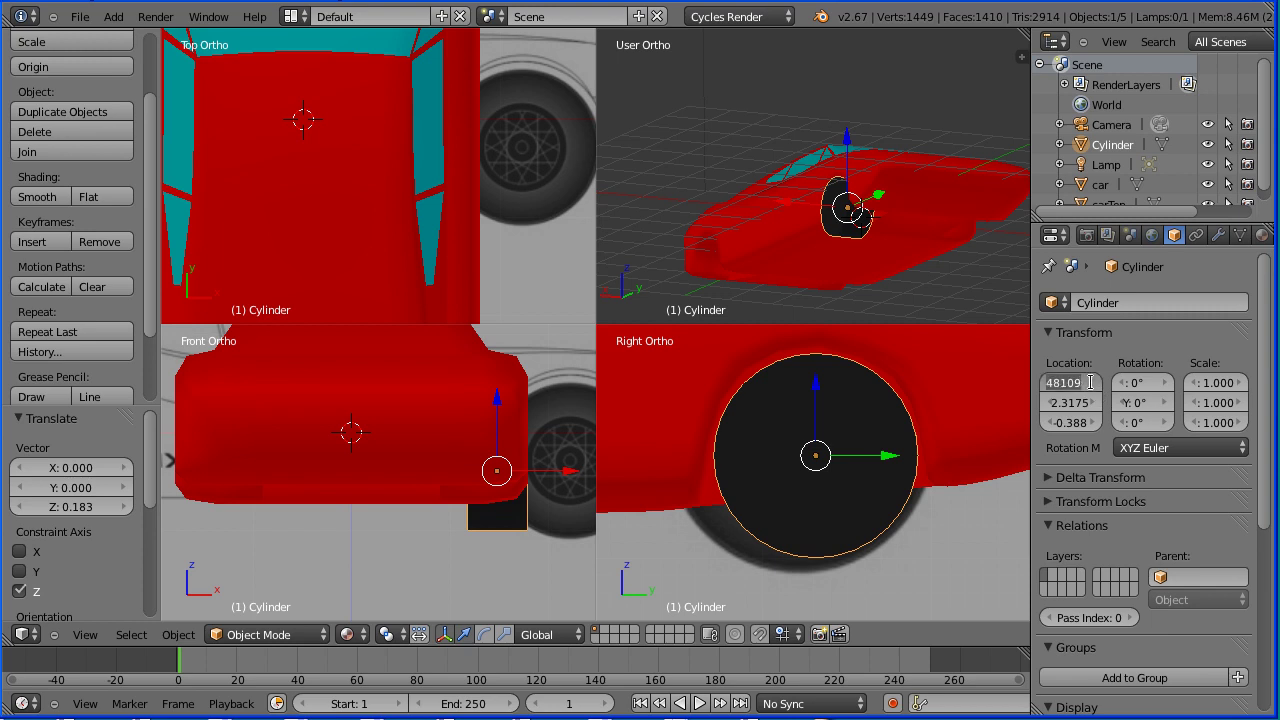
key(Home)
key(BackSpace)
key(Tab)
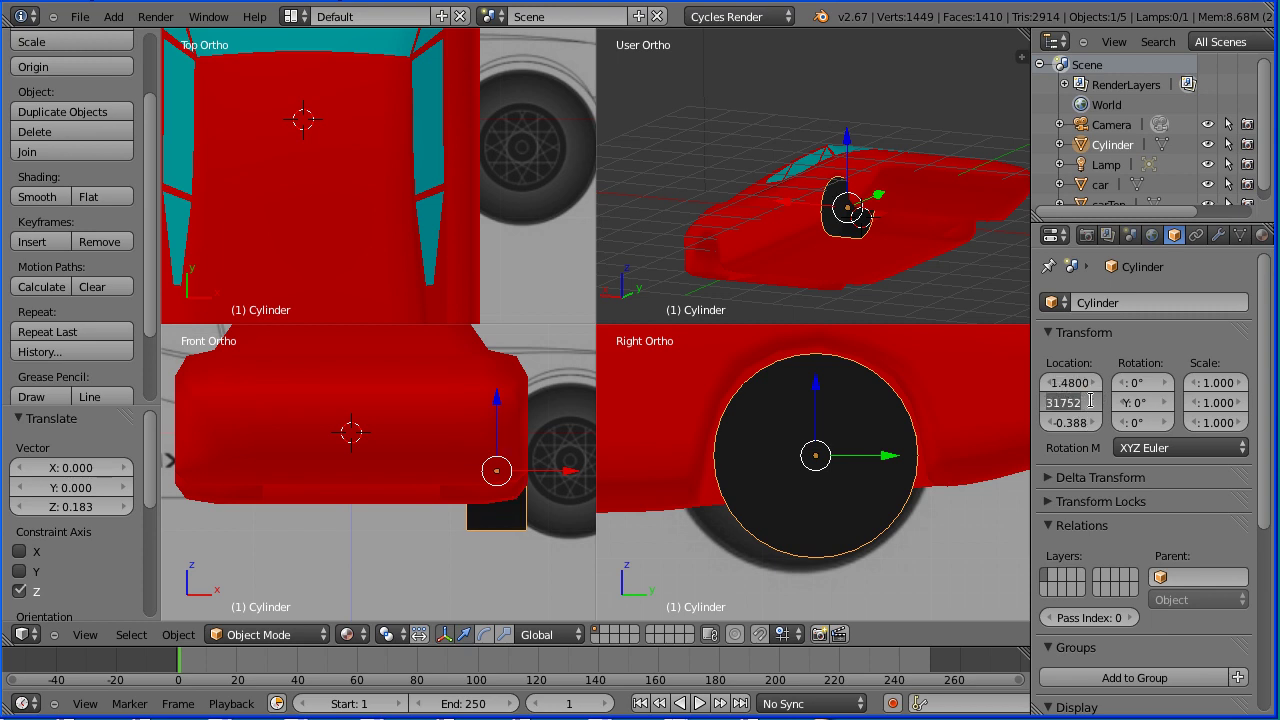
key(ctrl+a)
text(2.31)
key(Tab)
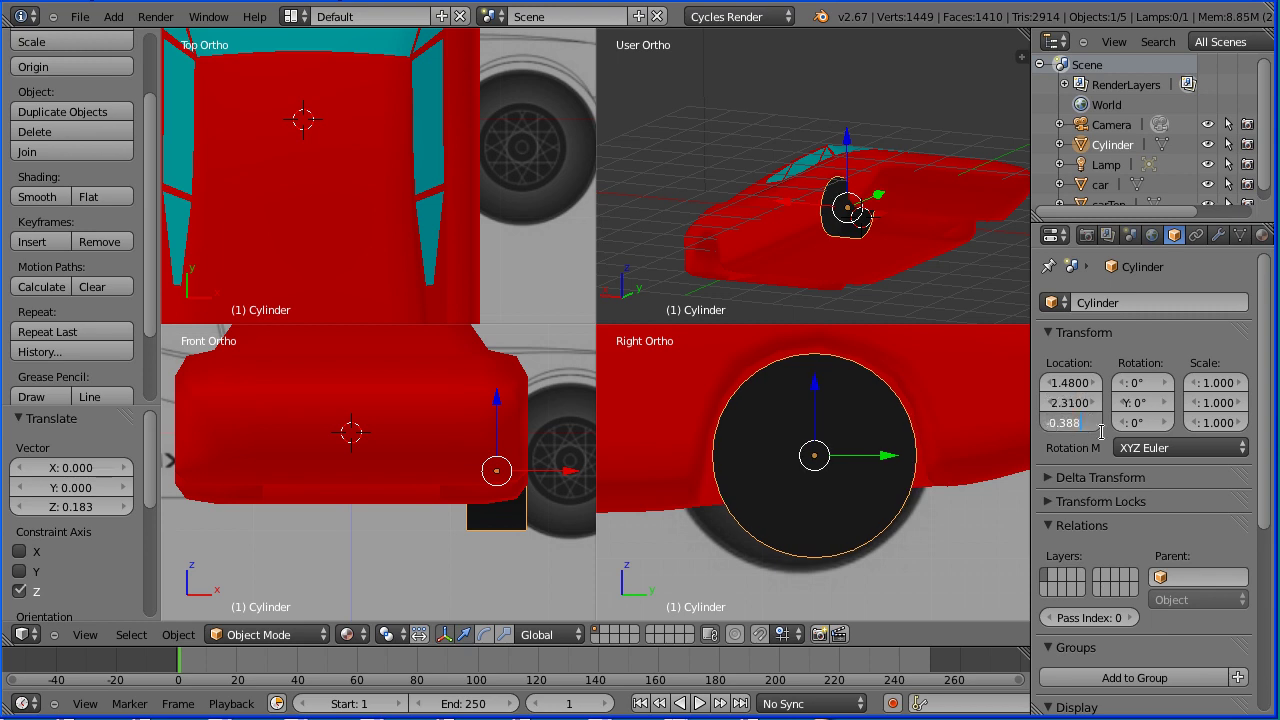
text(-0.38)
key(Return)
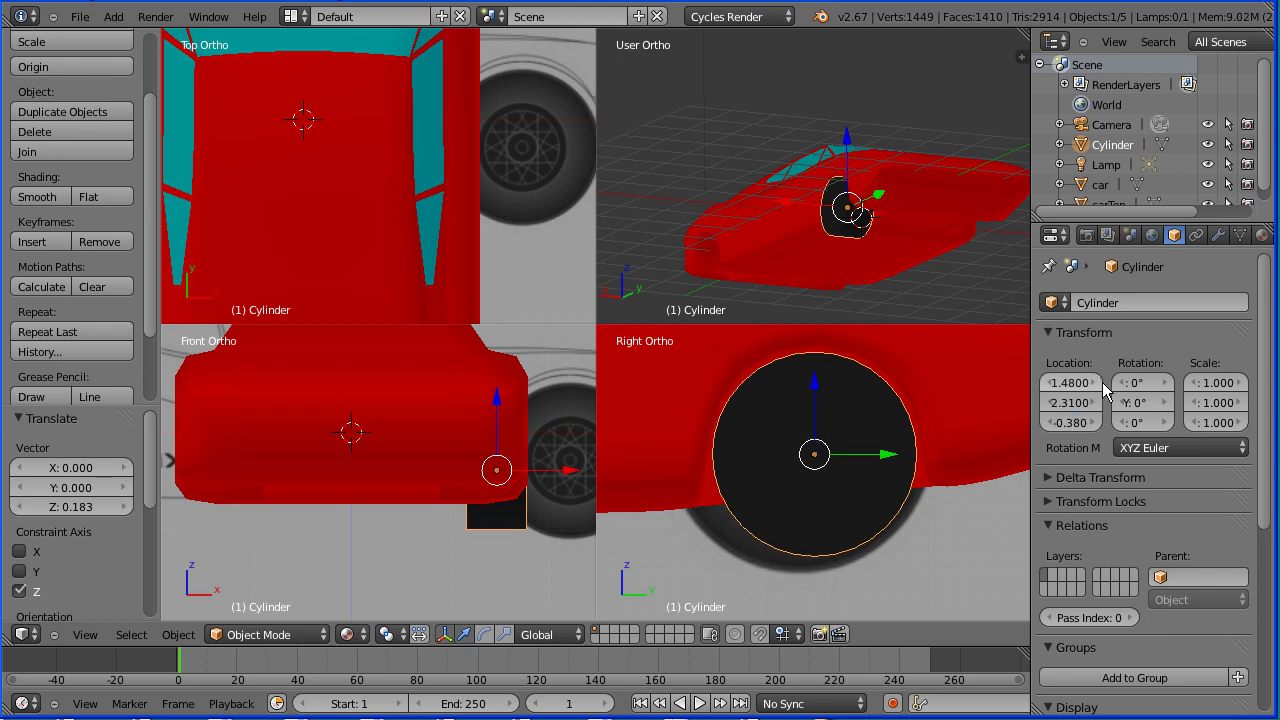
click(1045, 383)
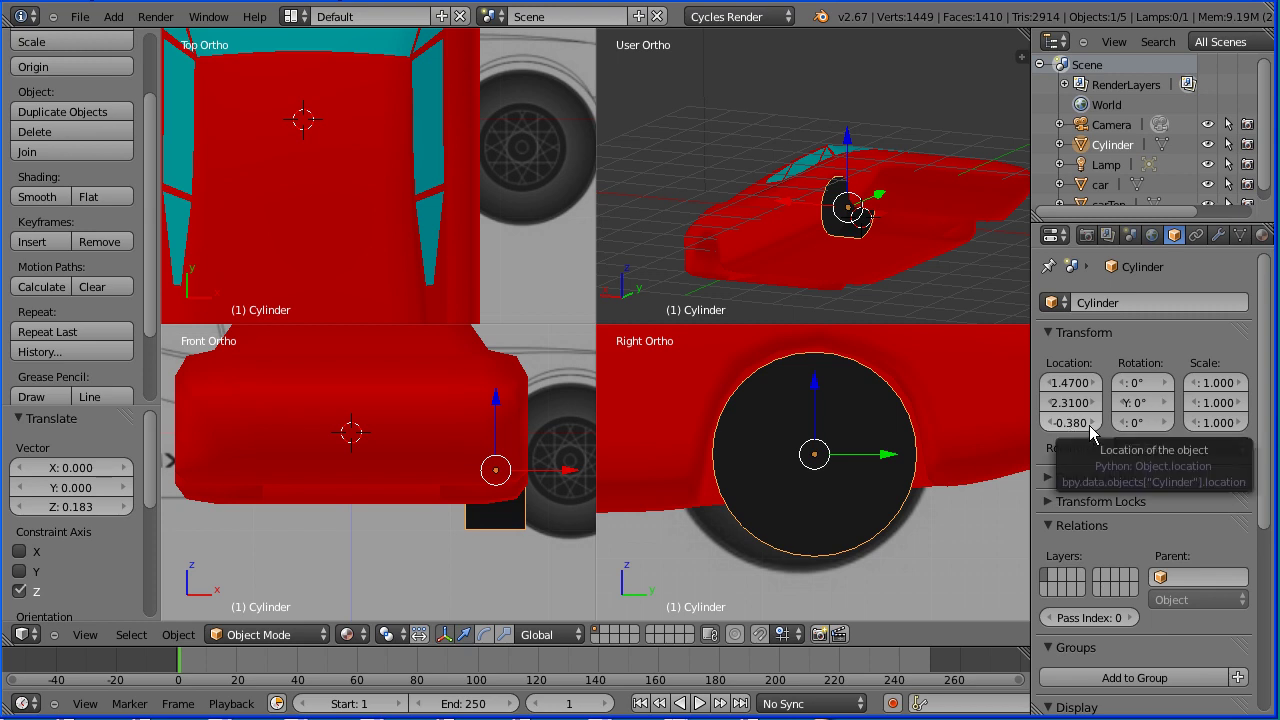
click(1097, 423)
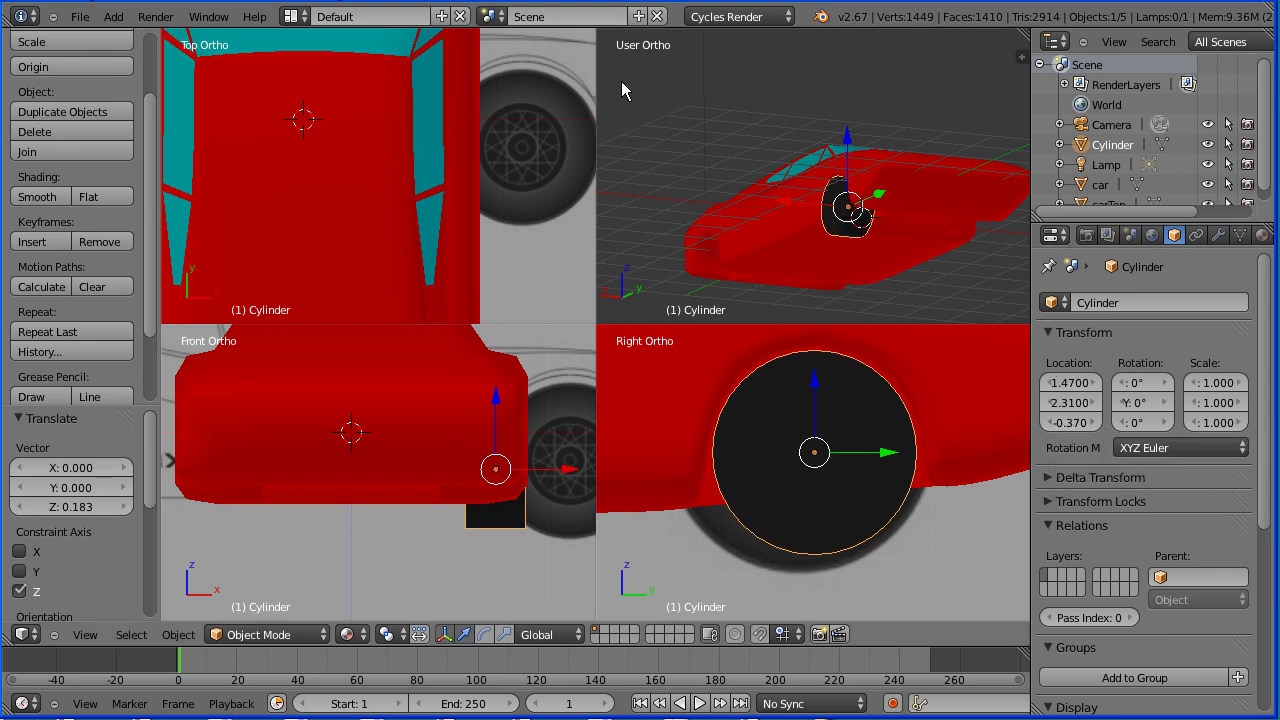
Rename the wheel cylinder as TireFP
click(1131, 305)
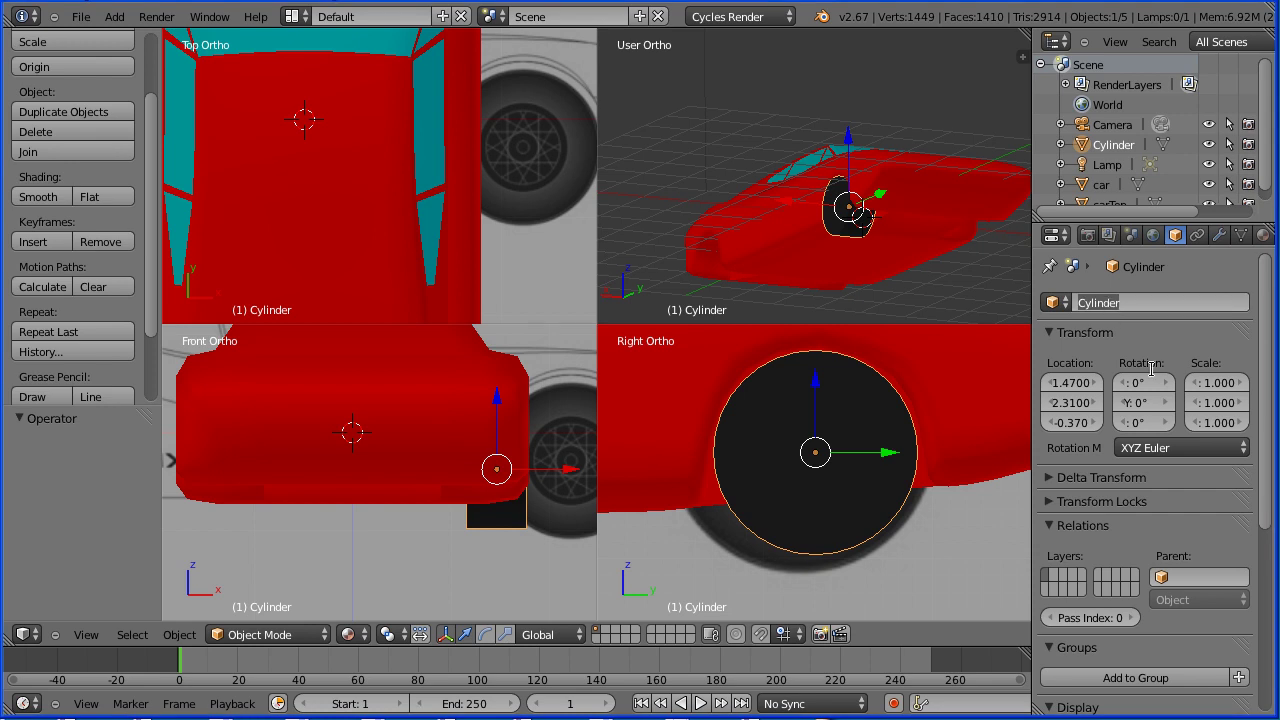
text(TireFP)
key(Return)
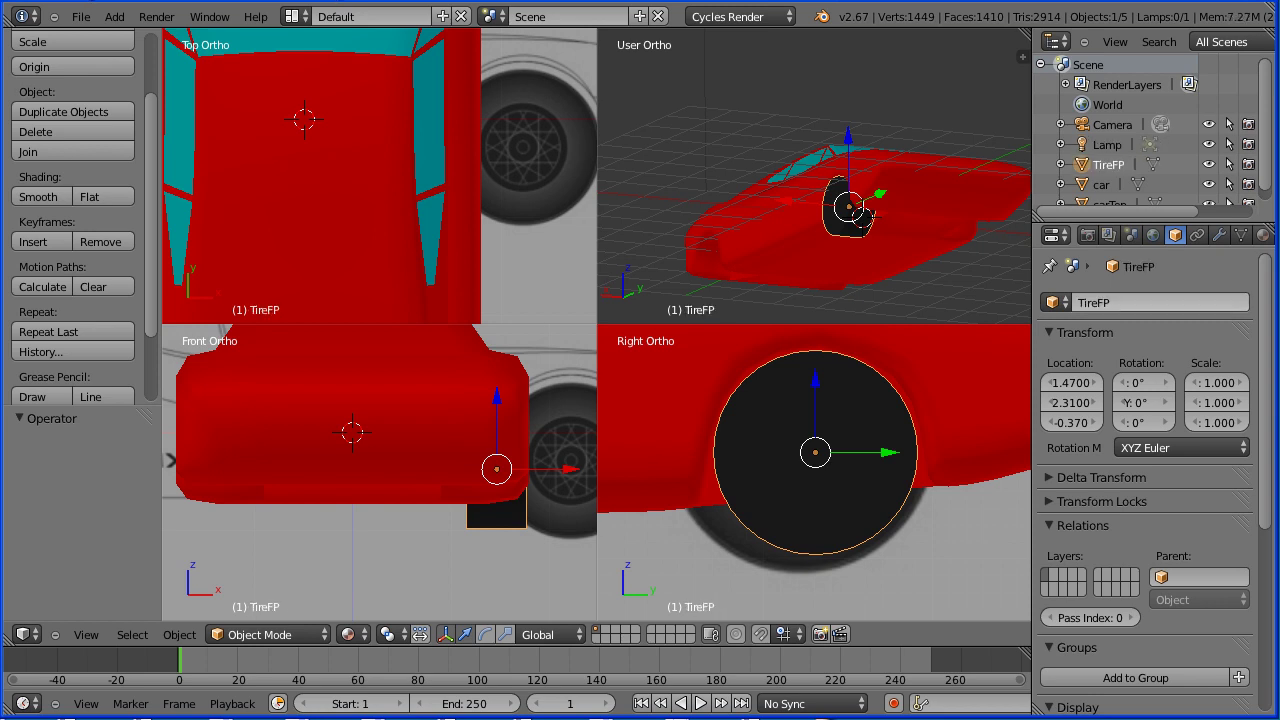
Duplicate TireFP in place and set the copy's X location to -1.47 for the opposite front wheel
key(shift+d)
right_click(873, 516)
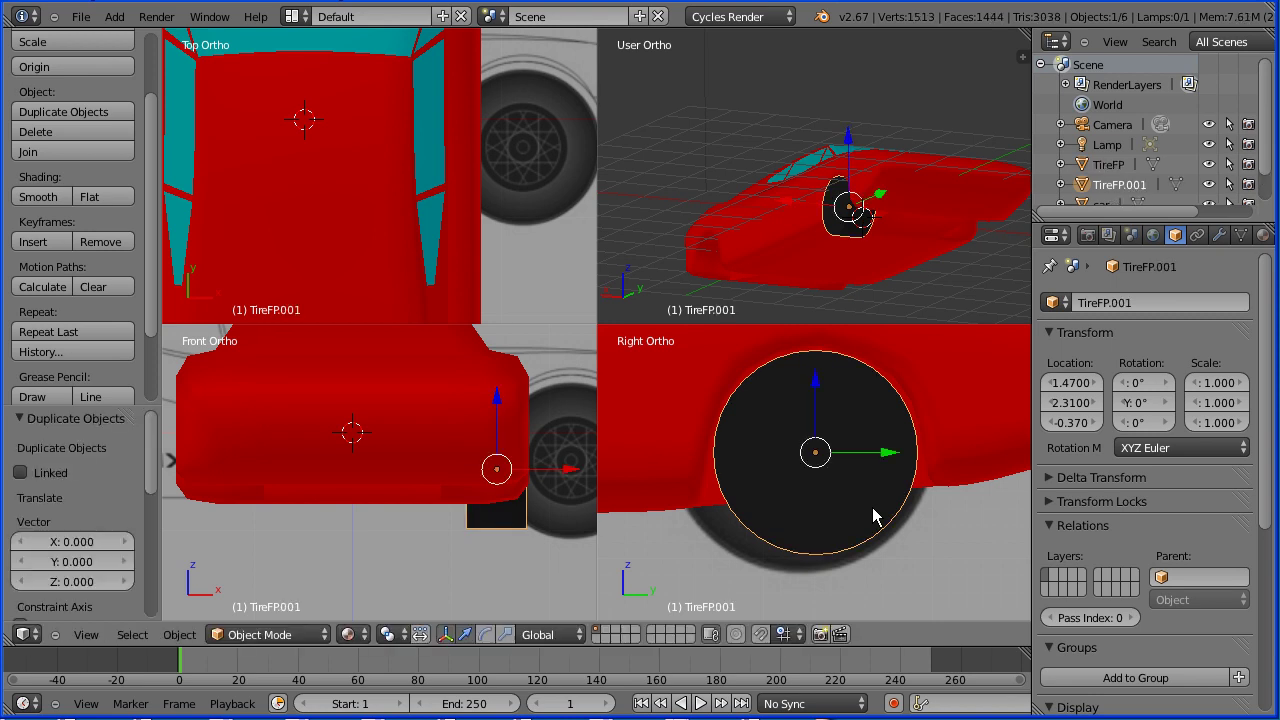
click(1040, 383)
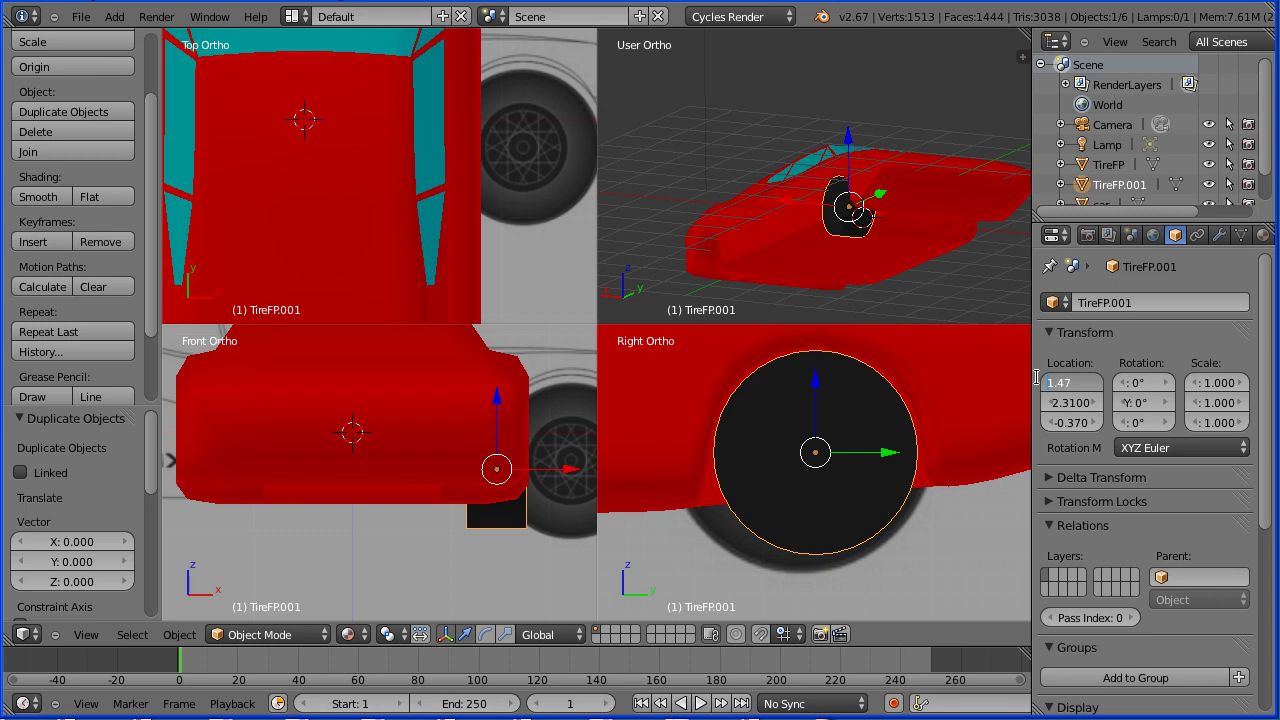
text(-1.47)
key(Return)
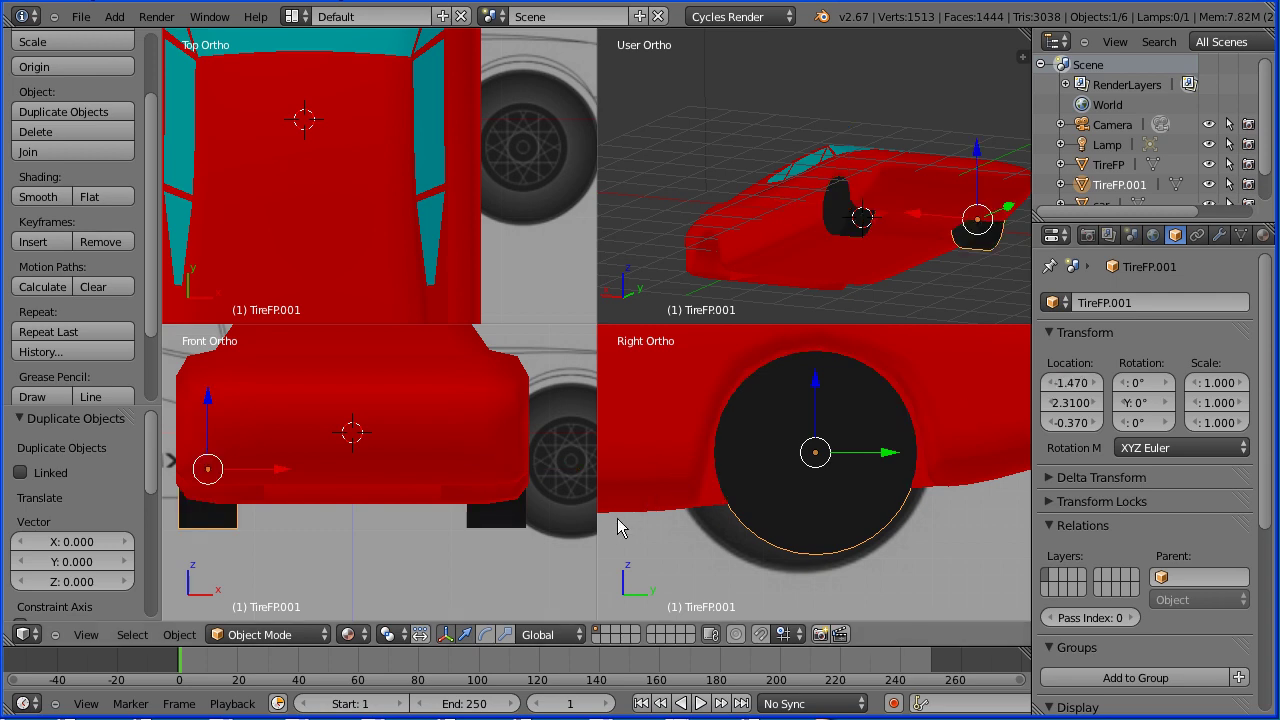
Duplicate TireFP and move the copy about -5.88 along Y to the rear wheel arch
right_click(518, 519)
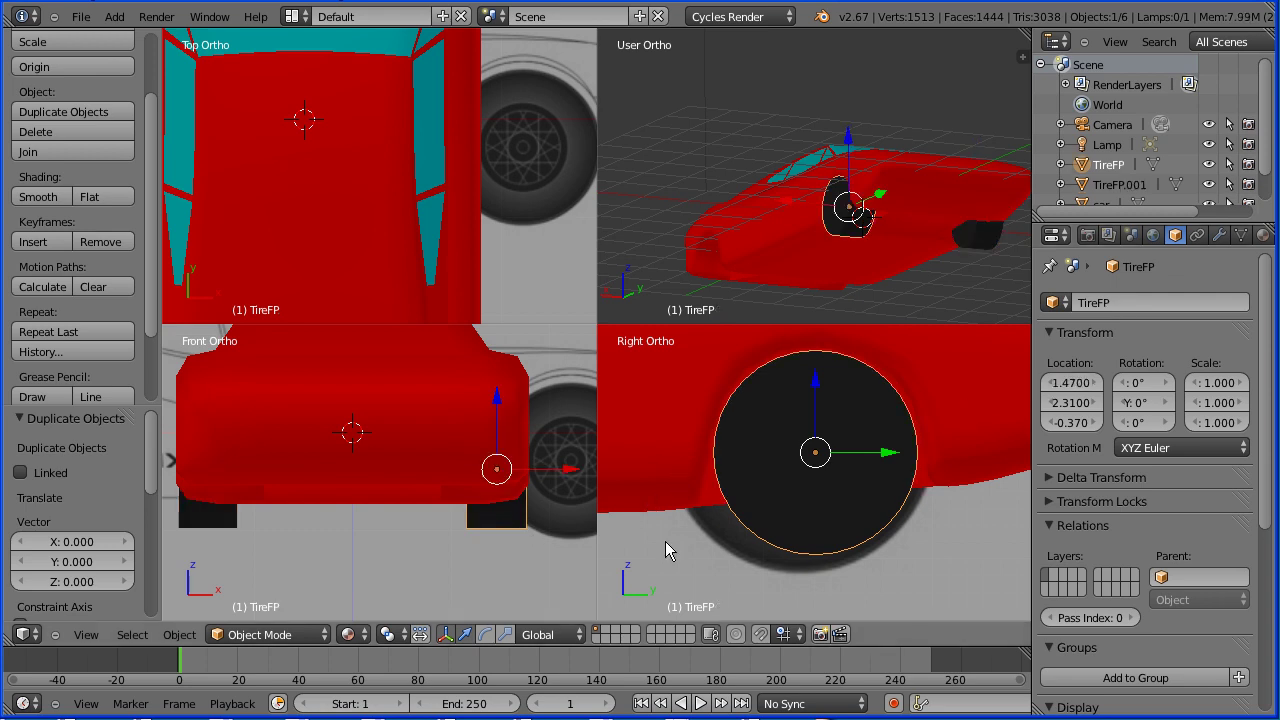
key(shift+d)
right_click(878, 558)
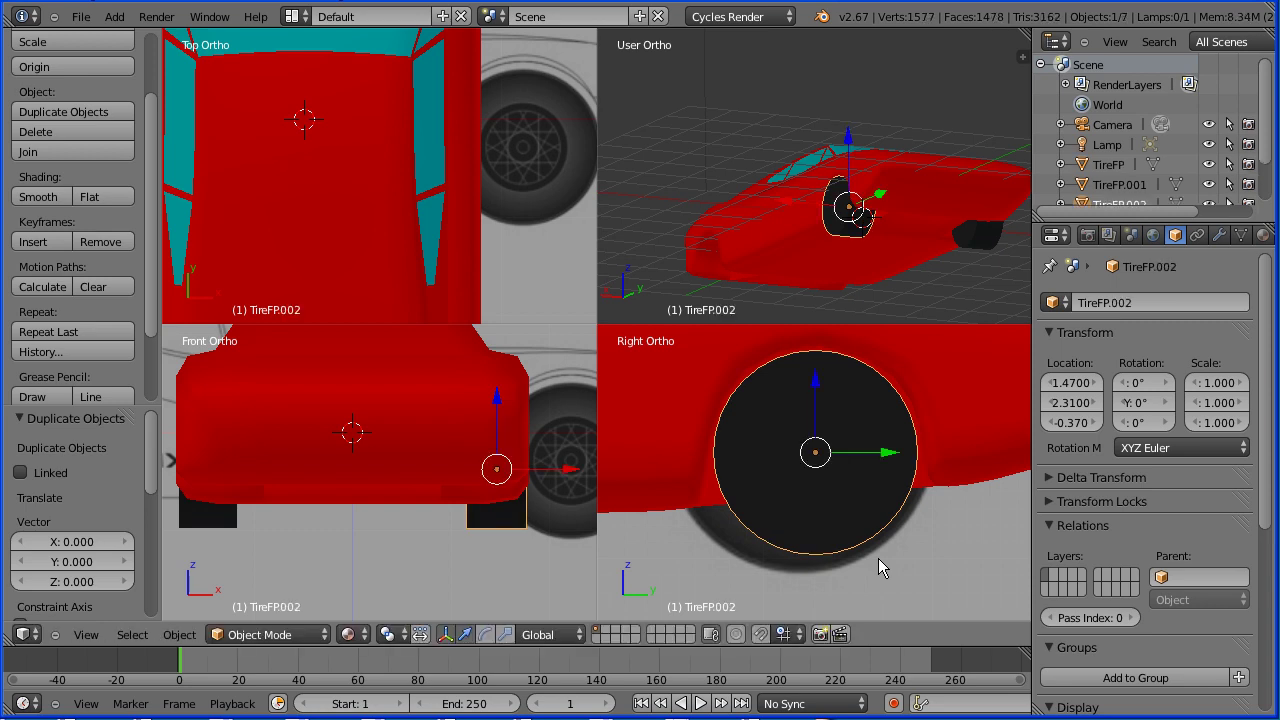
scroll(863, 509, down, 6)
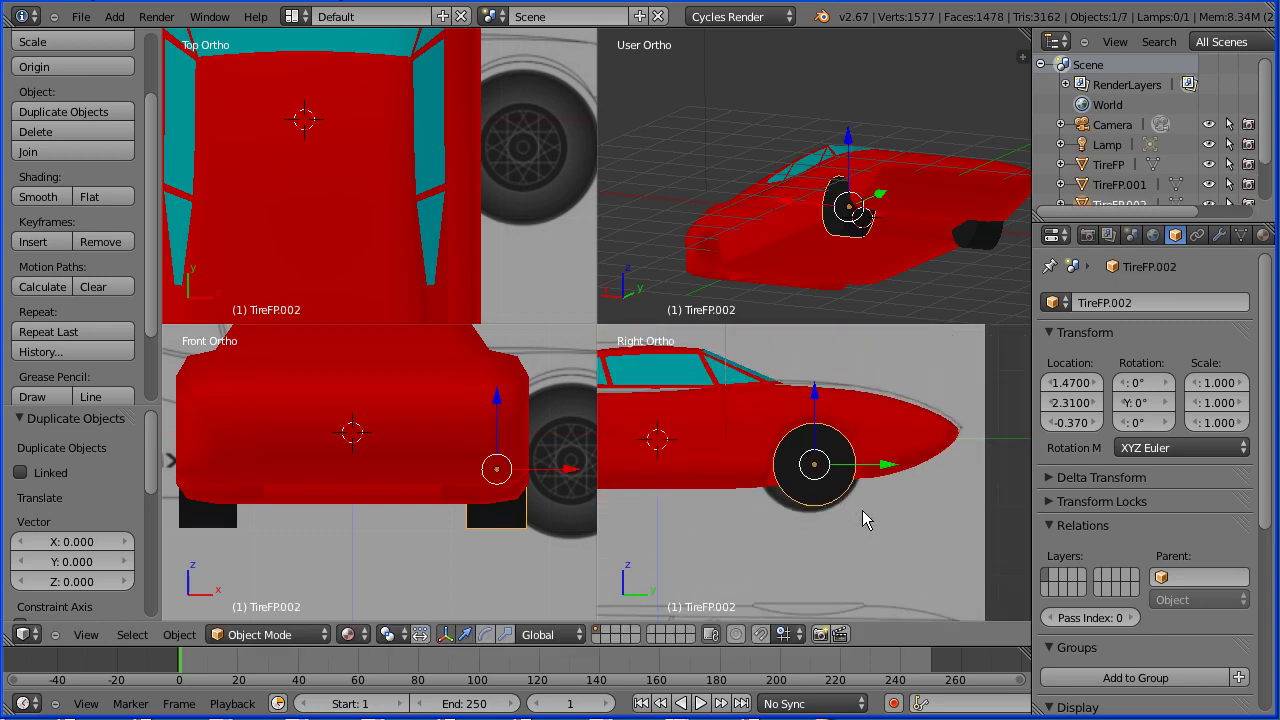
scroll(862, 511, down, 4)
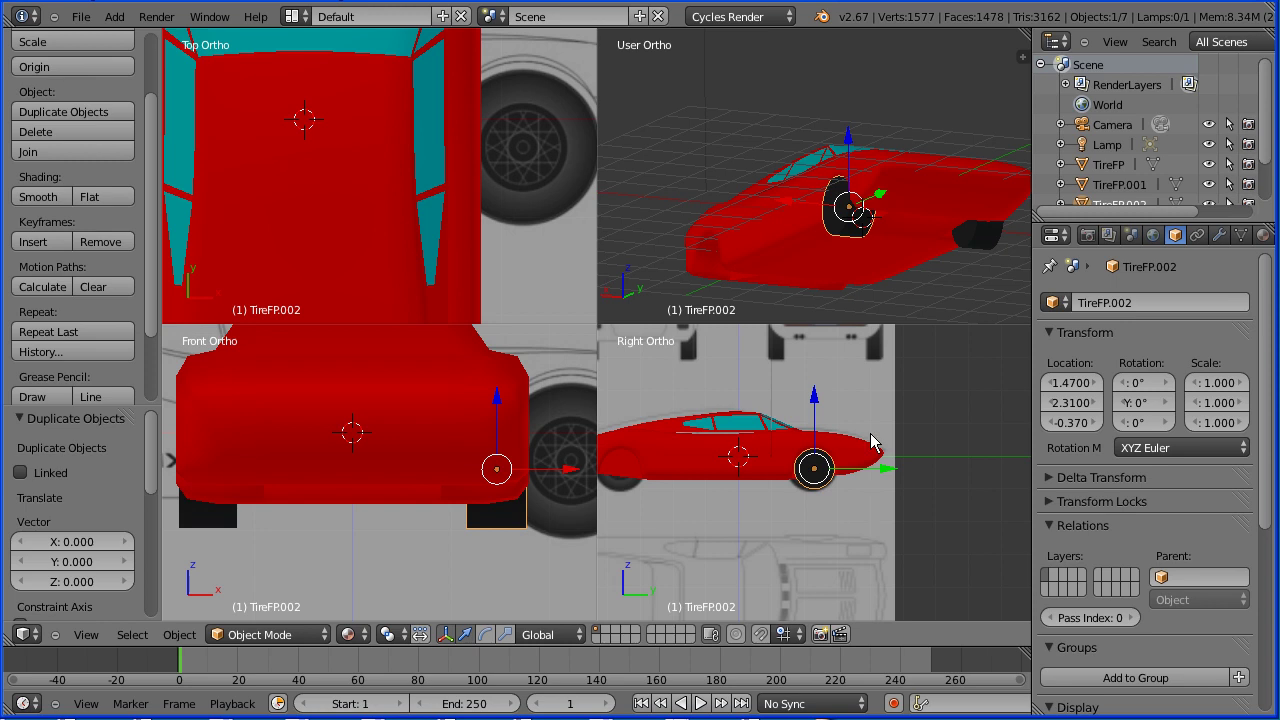
drag(893, 481, 697, 483)
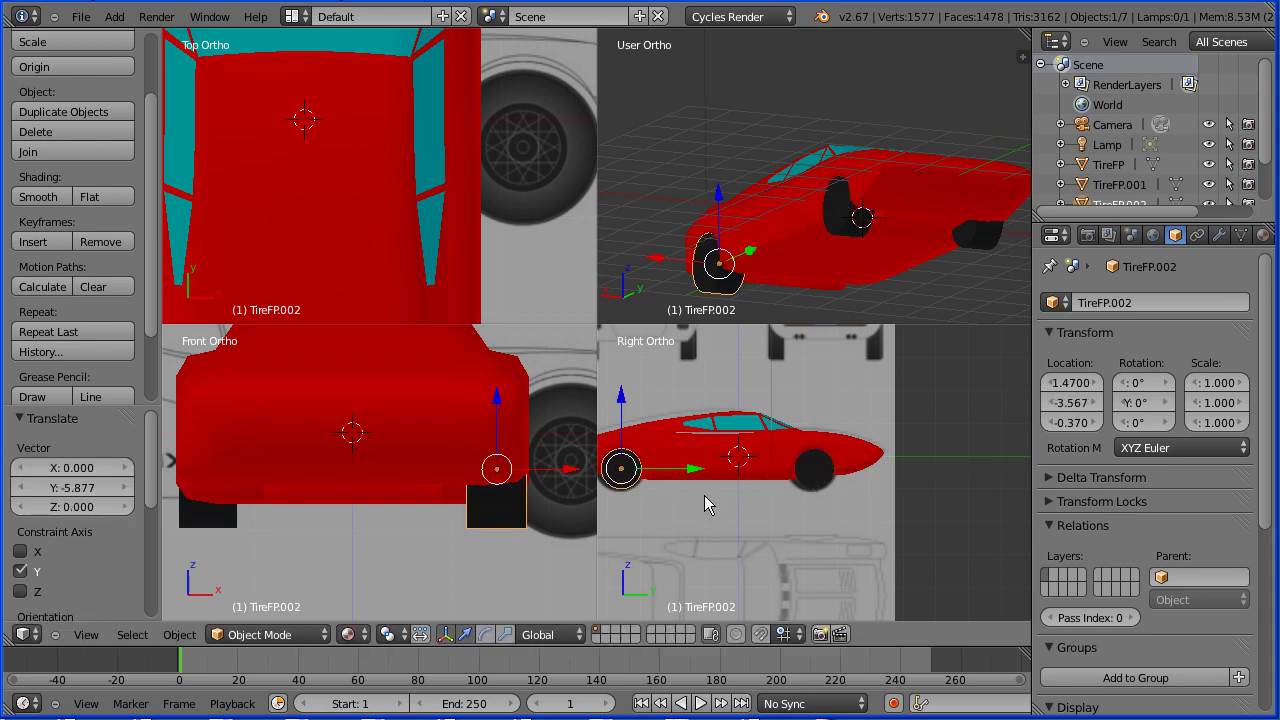
Align the rear tire with its wheel arch by setting its Y location to -3.57
shift+middle_drag(704, 498, 832, 466)
scroll(887, 496, up, 3)
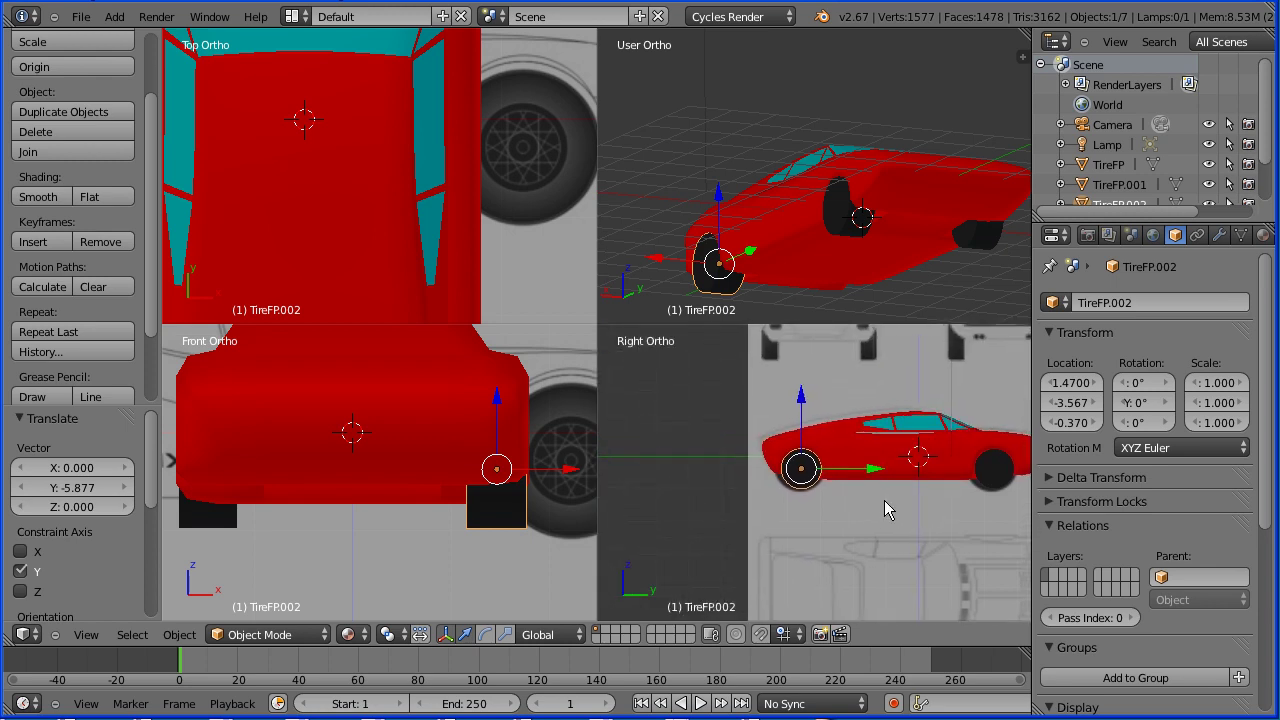
scroll(870, 531, up, 5)
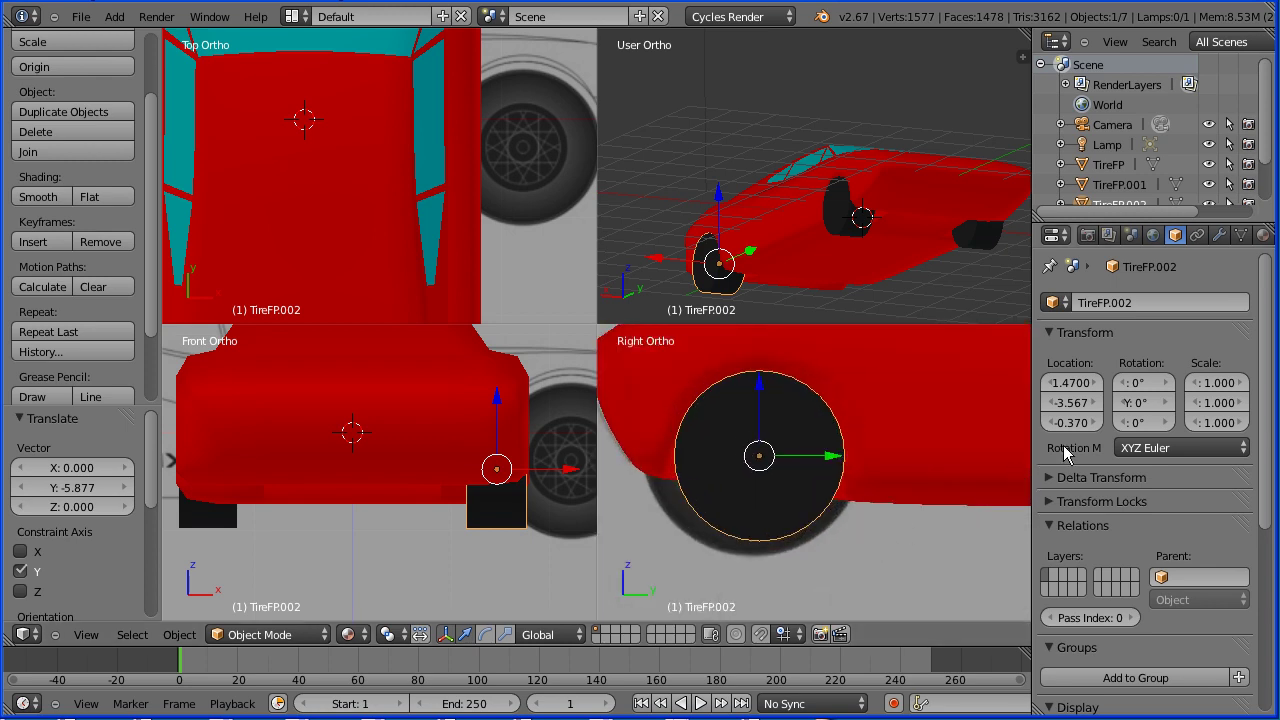
double_click(1080, 417)
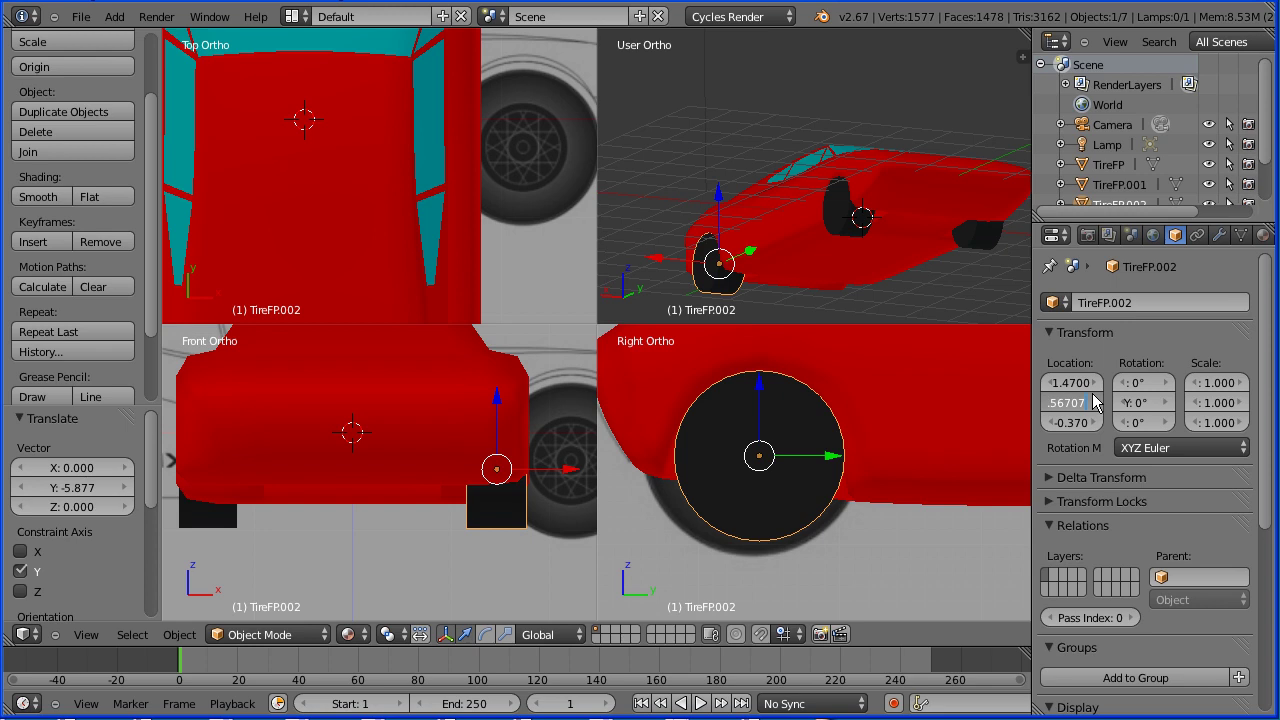
key(End)
key(BackSpace)
key(BackSpace)
key(Return)
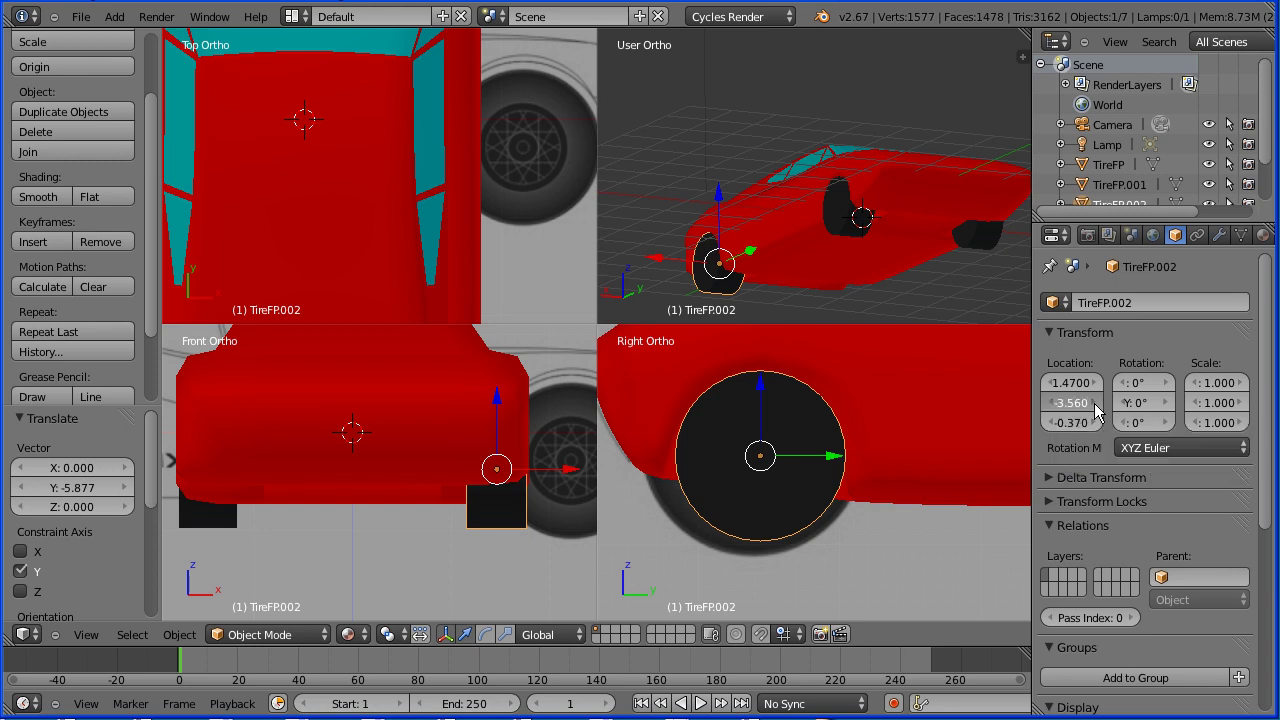
click(1050, 410)
click(1050, 410)
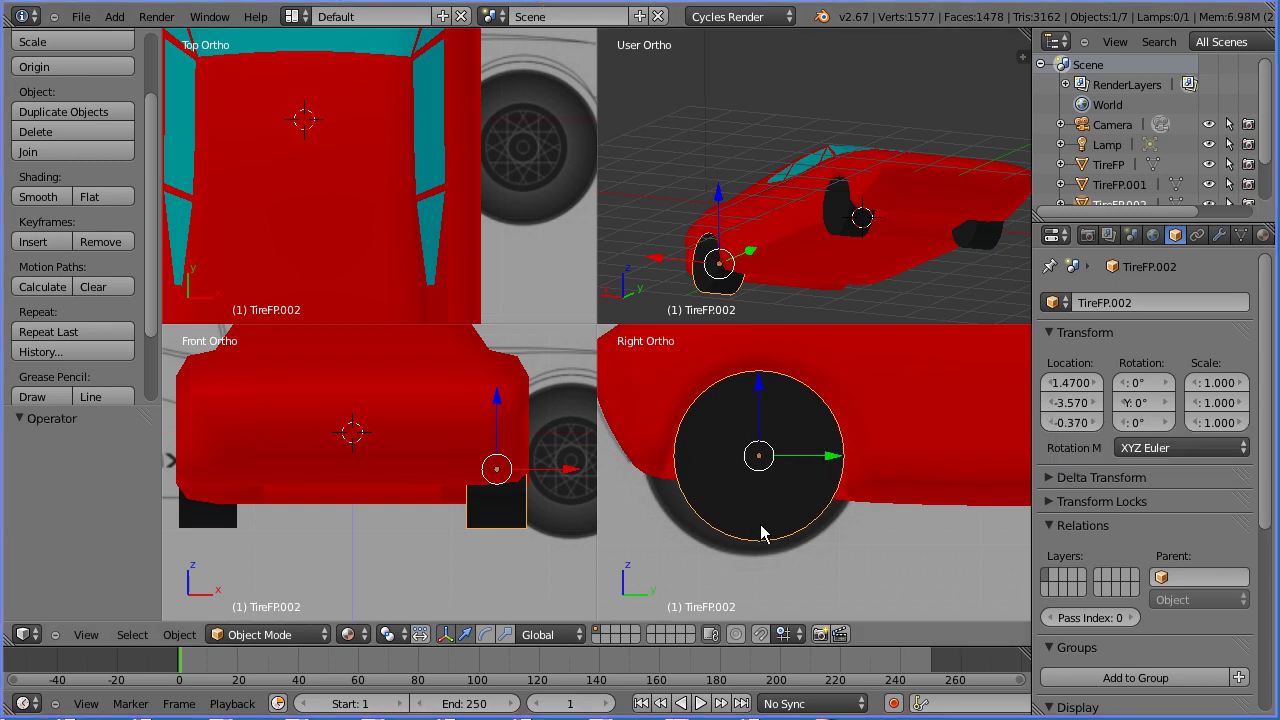
Duplicate the rear tire in place and set the copy's X location to -1.47
key(shift+d)
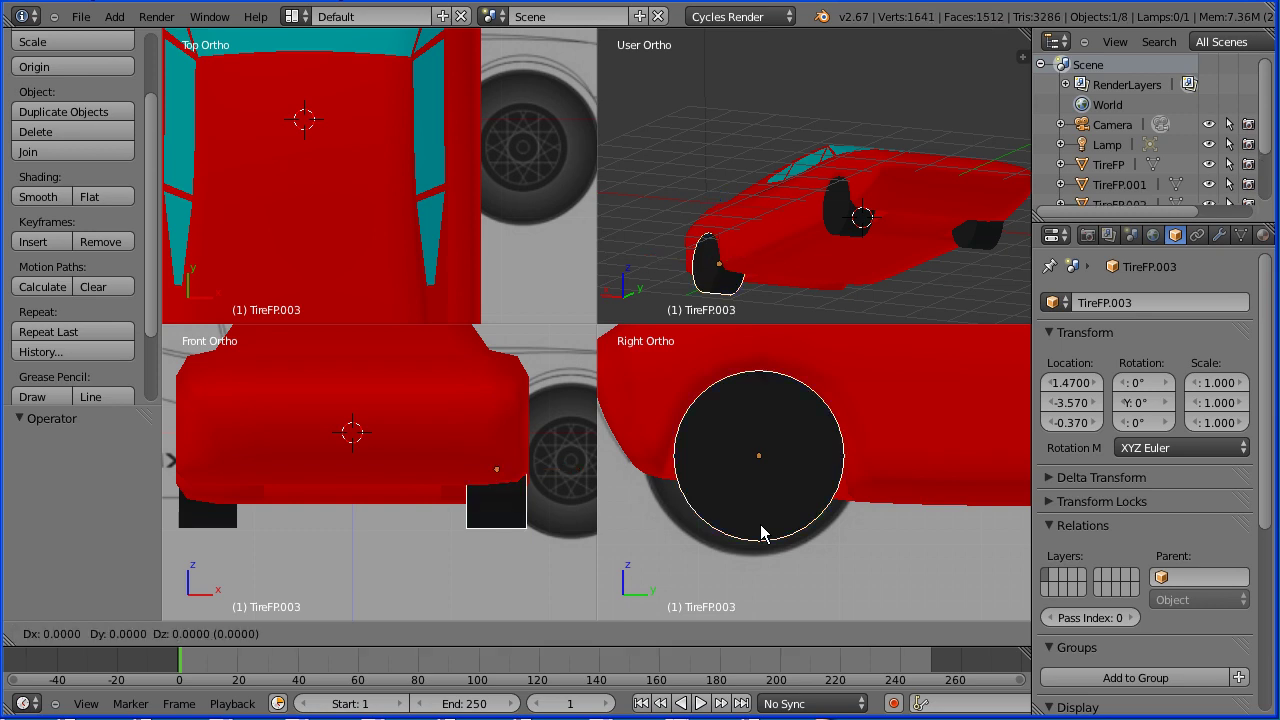
key(Escape)
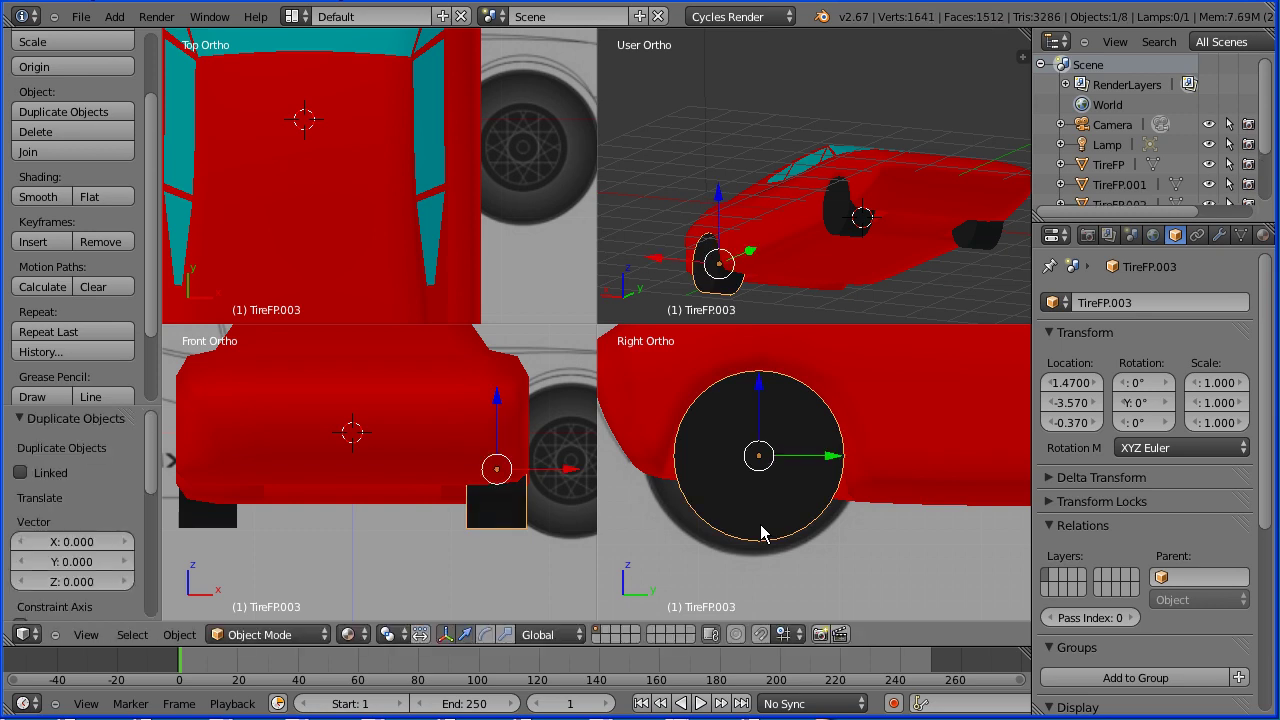
double_click(1055, 383)
click(1050, 384)
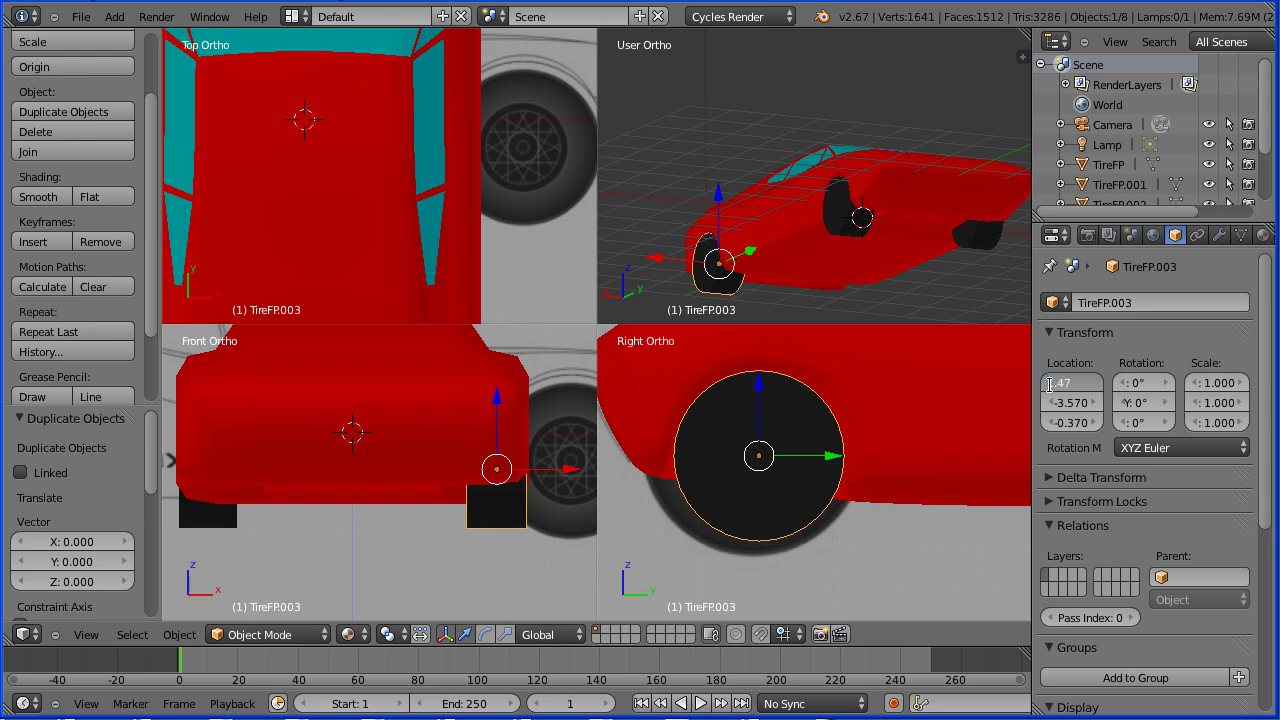
text(-)
key(Return)
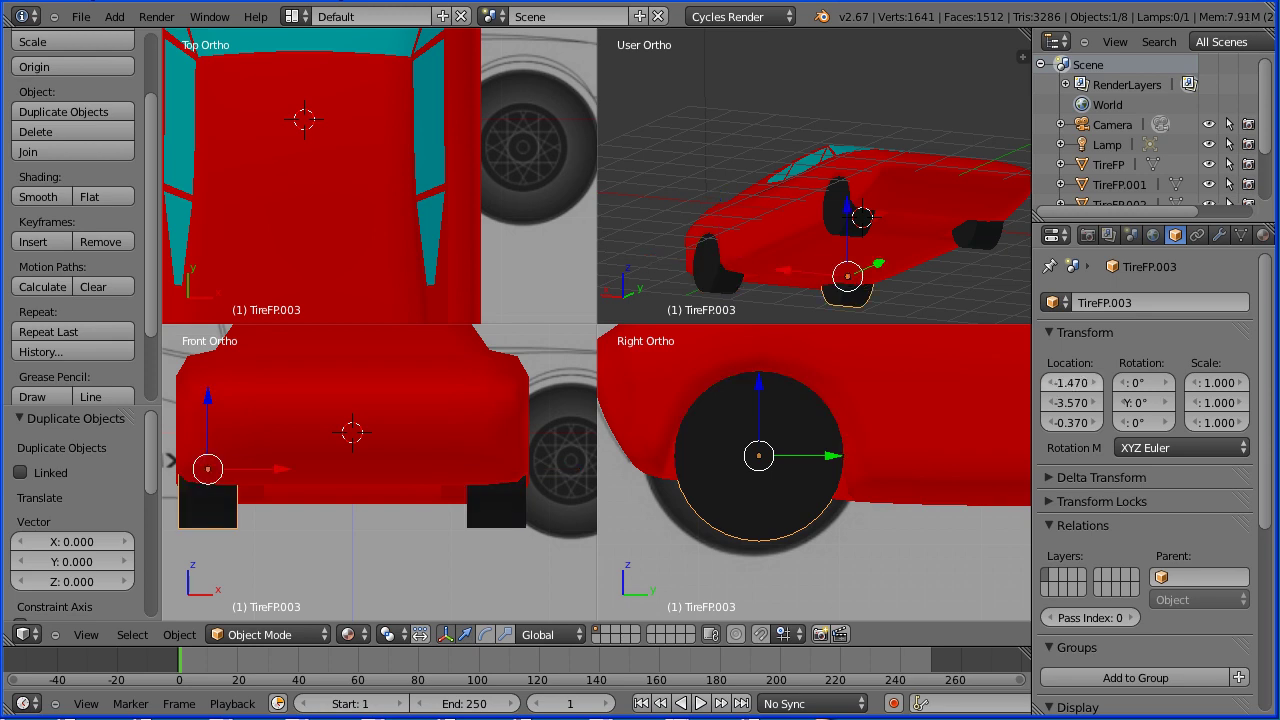
Leave quad view and lower the carTop object by about 0.06 in Z to close the gap above the body
click(88, 640)
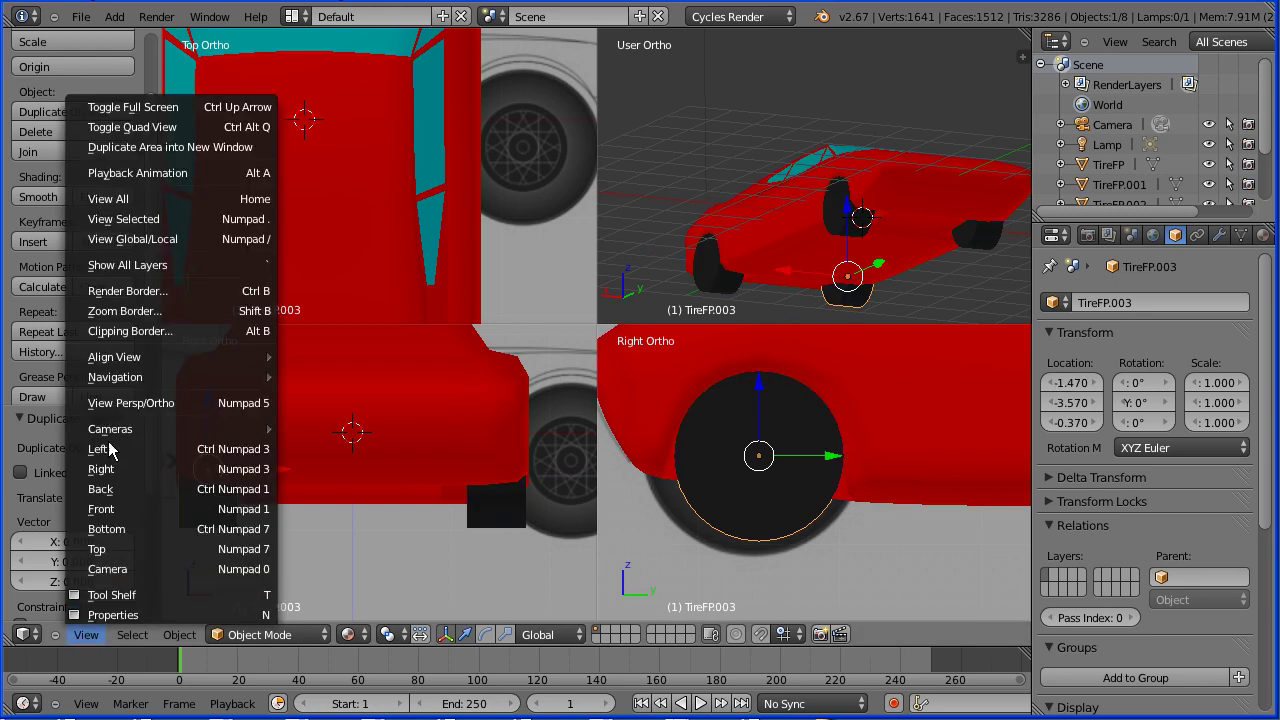
click(207, 126)
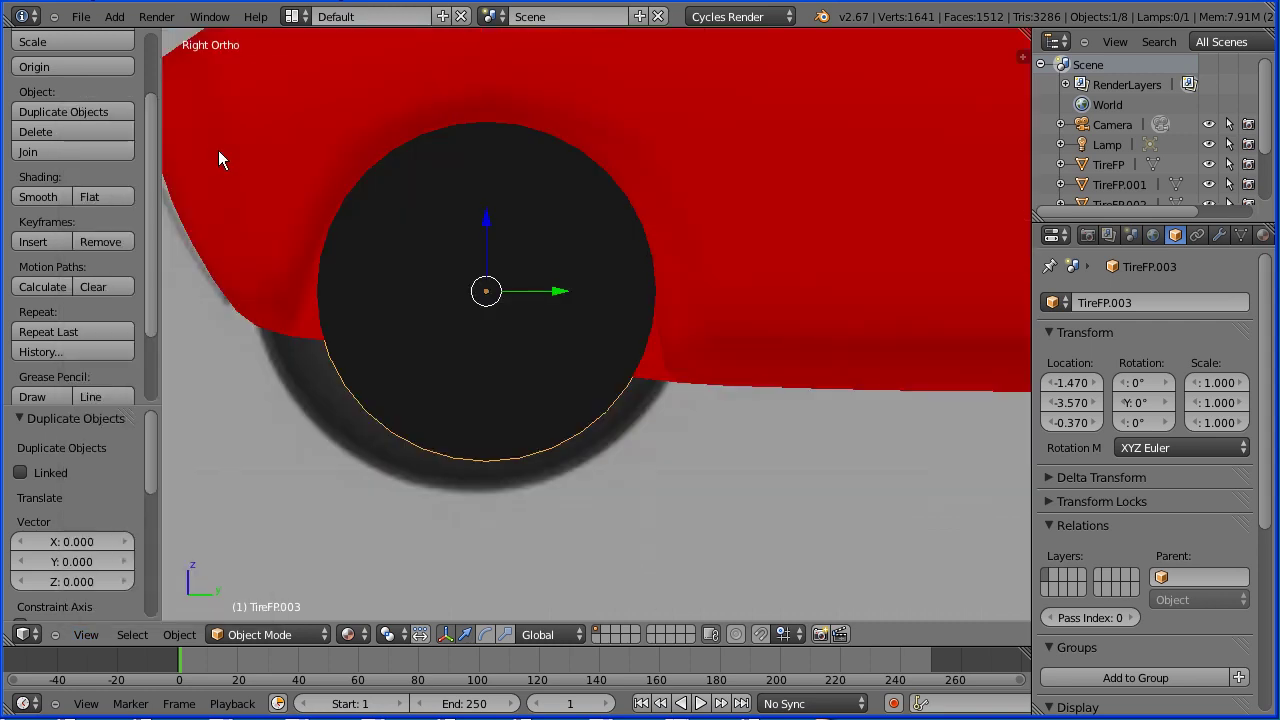
scroll(757, 512, down, 3)
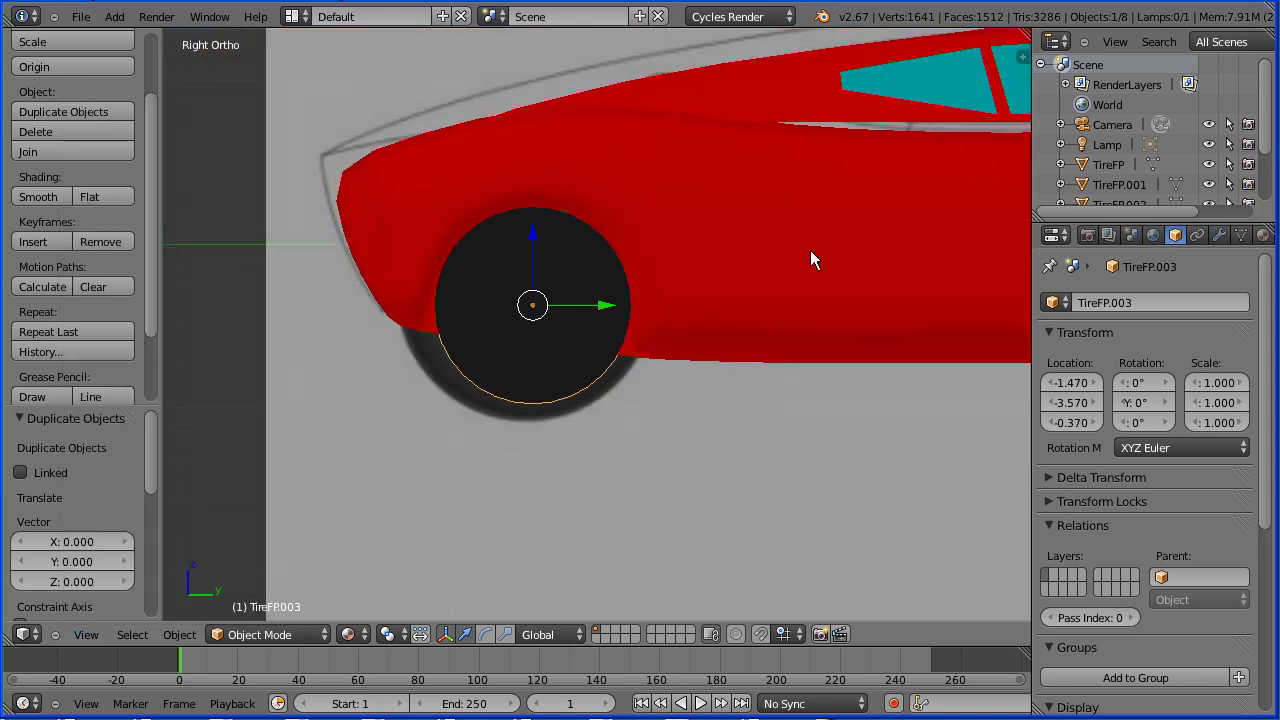
shift+middle_drag(909, 206, 600, 284)
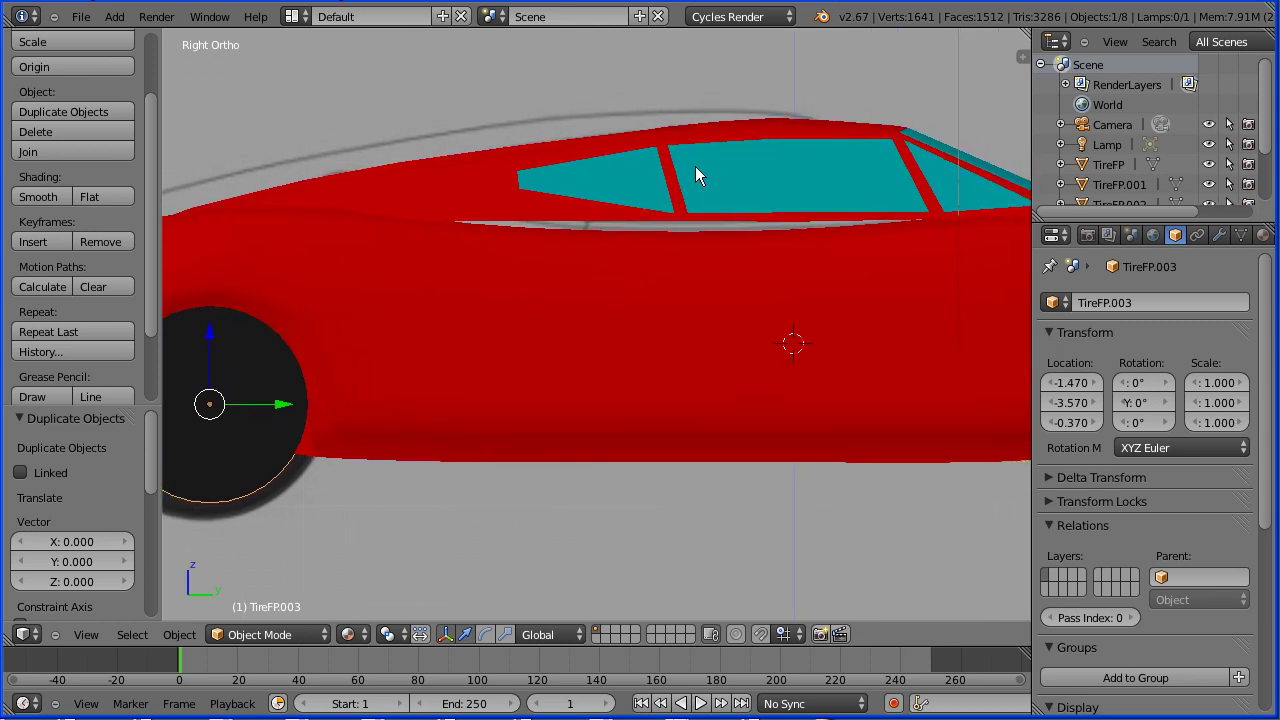
right_click(696, 168)
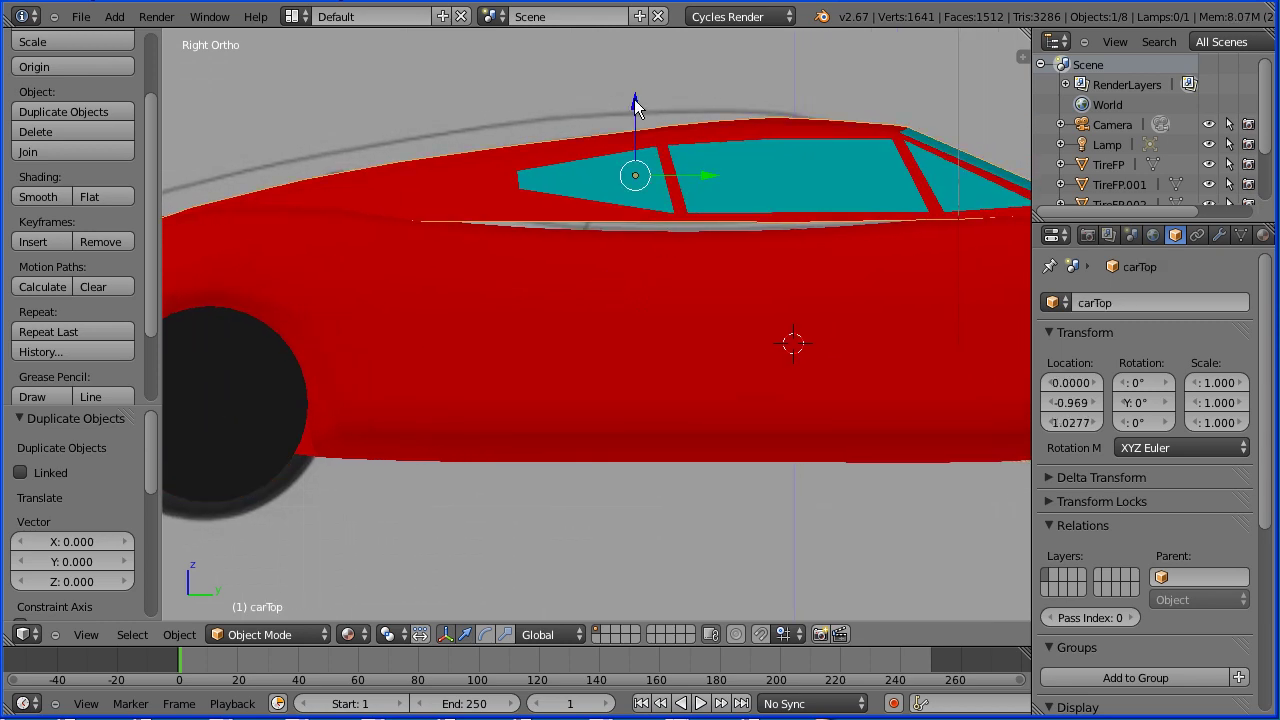
drag(634, 99, 633, 110)
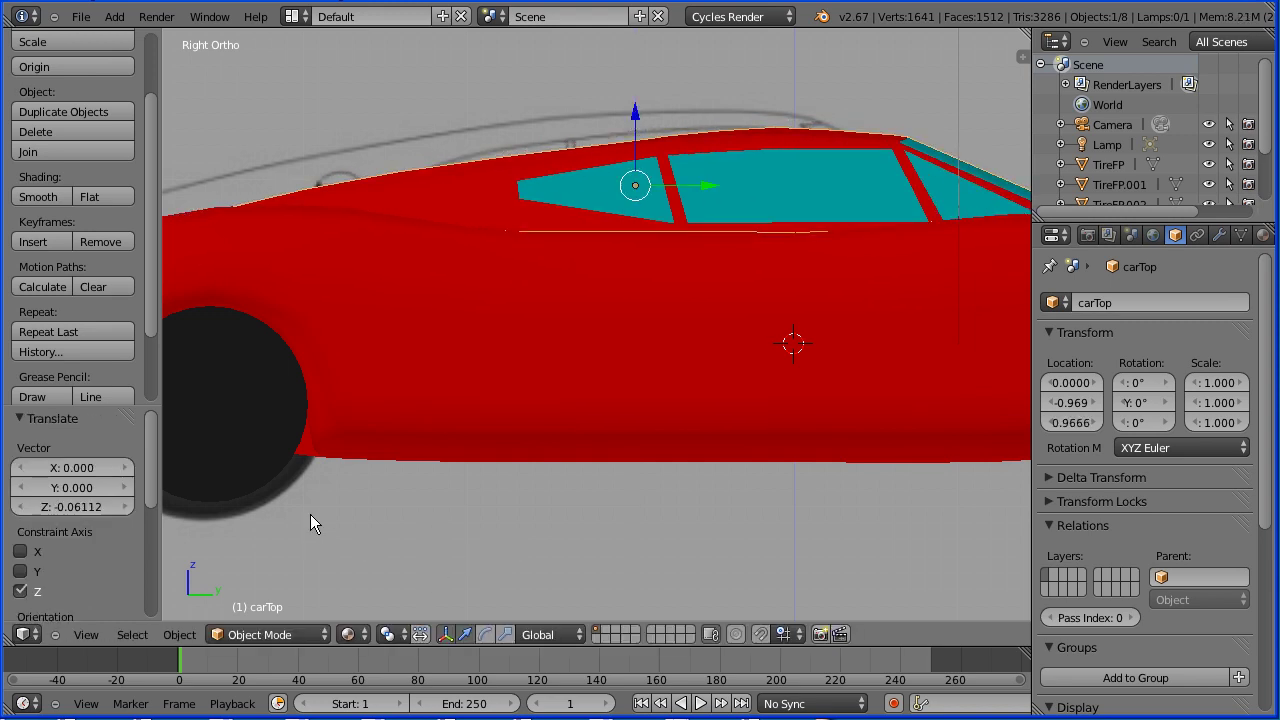
Show the whole car from a front corner and switch the view to perspective projection
middle_drag(310, 514, 911, 551)
scroll(841, 422, down, 2)
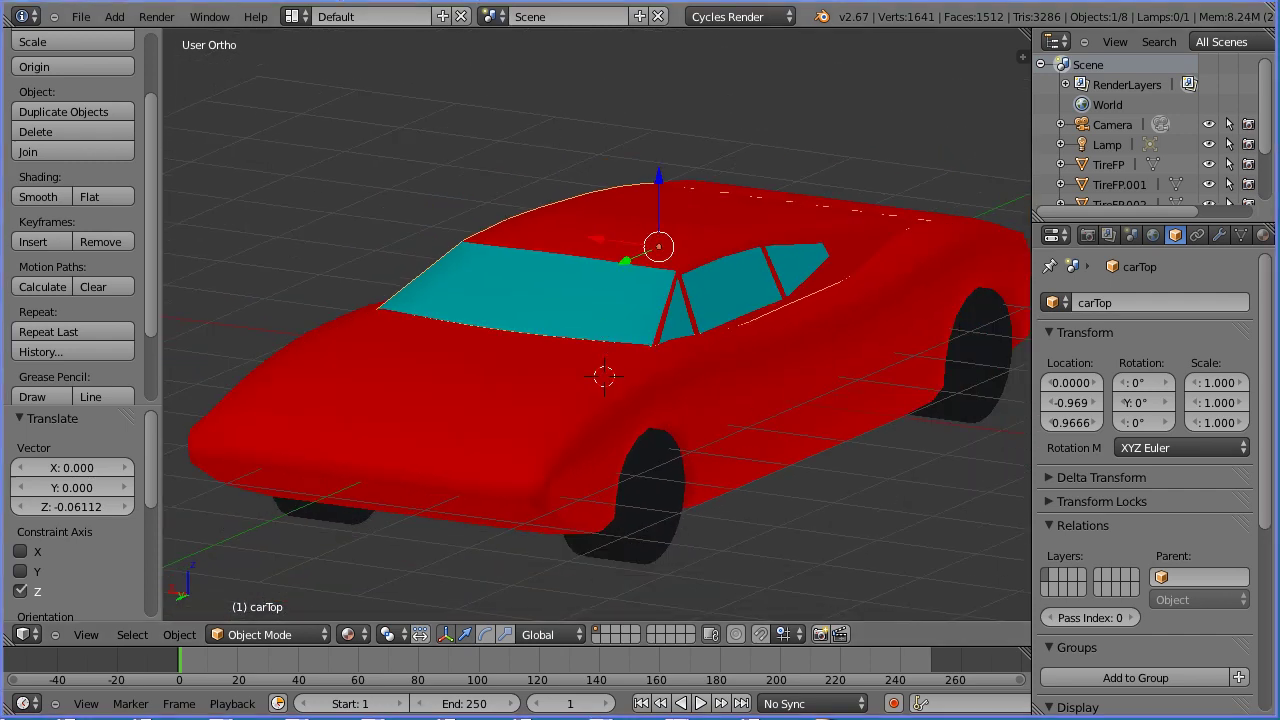
key(ctrl+z)
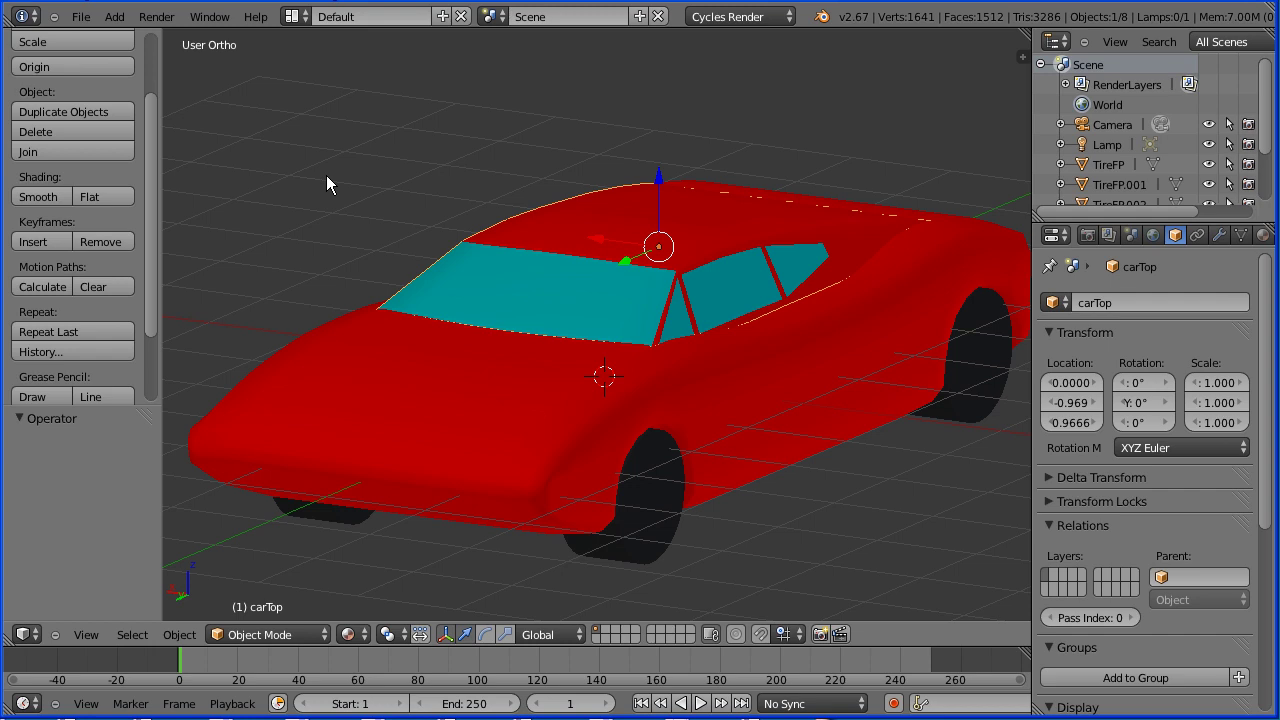
scroll(326, 184, down, 4)
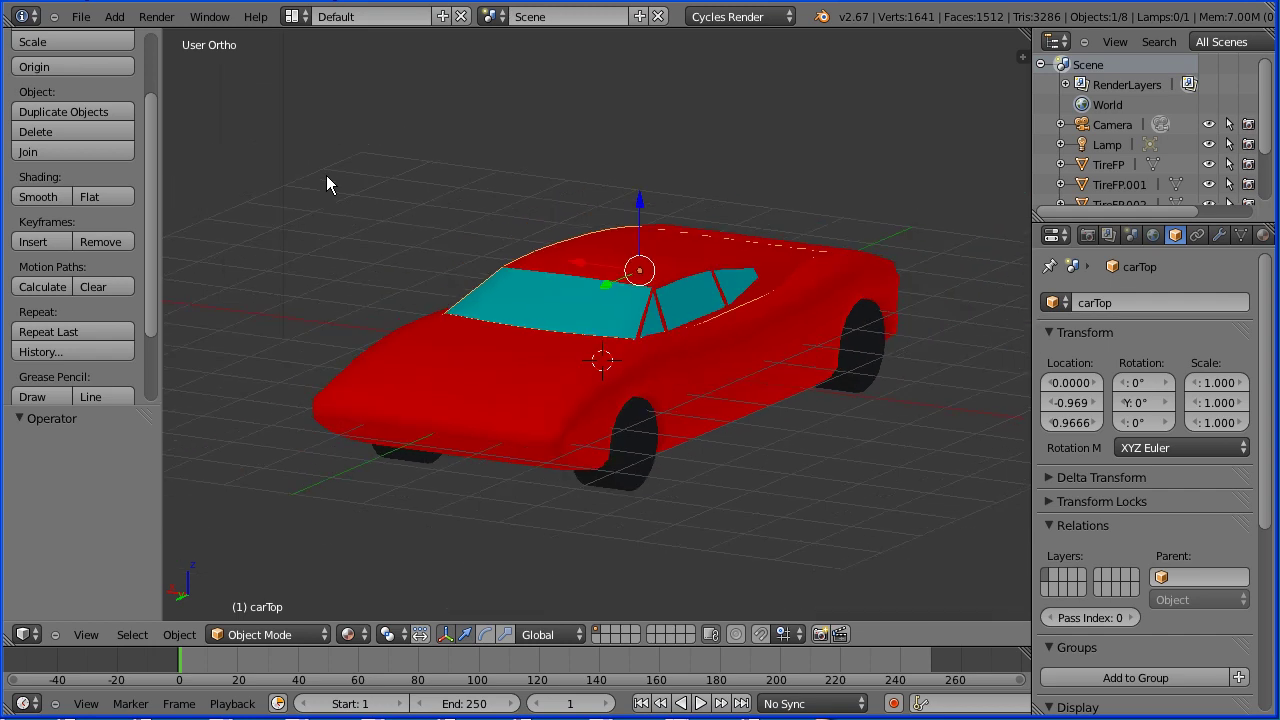
click(87, 634)
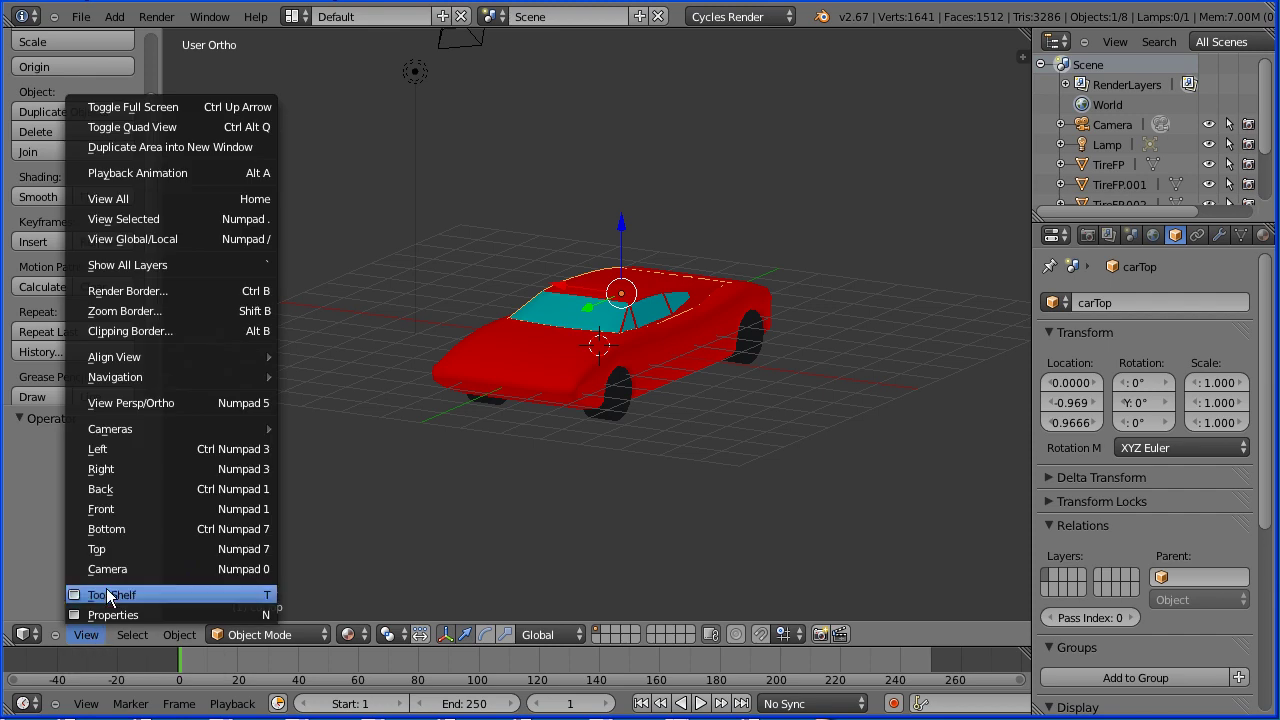
click(192, 403)
scroll(354, 460, down, 4)
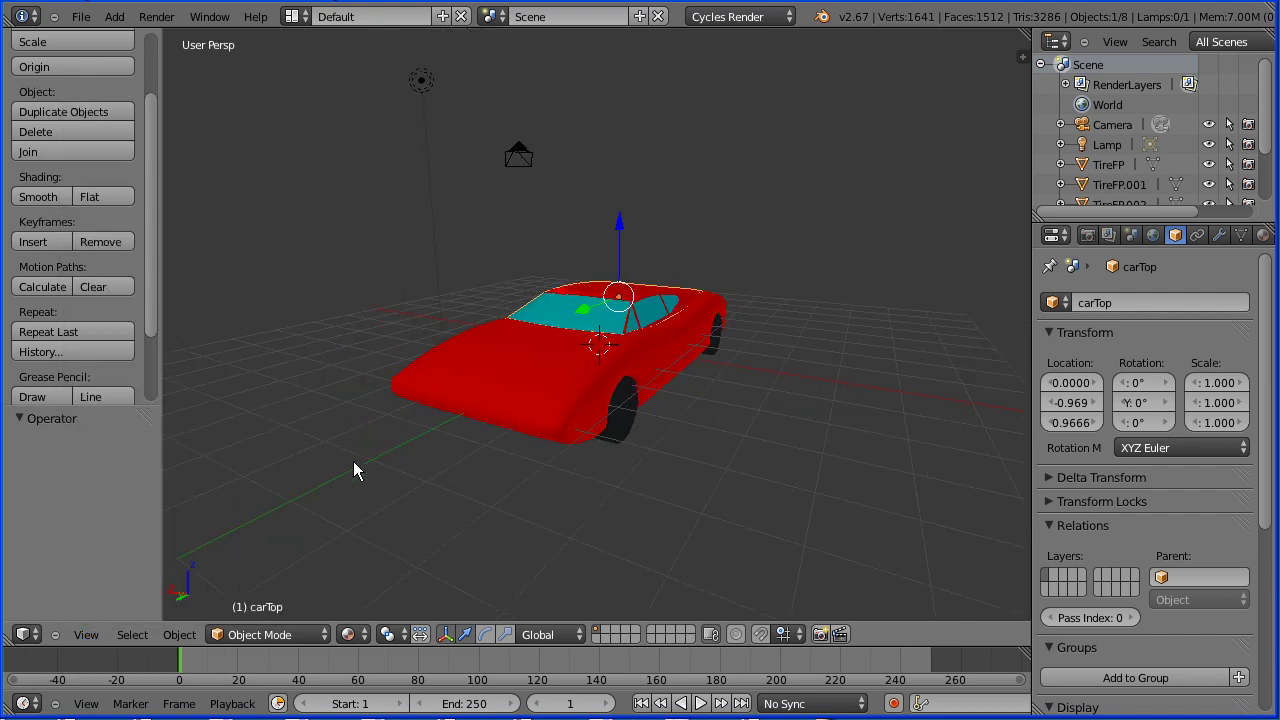